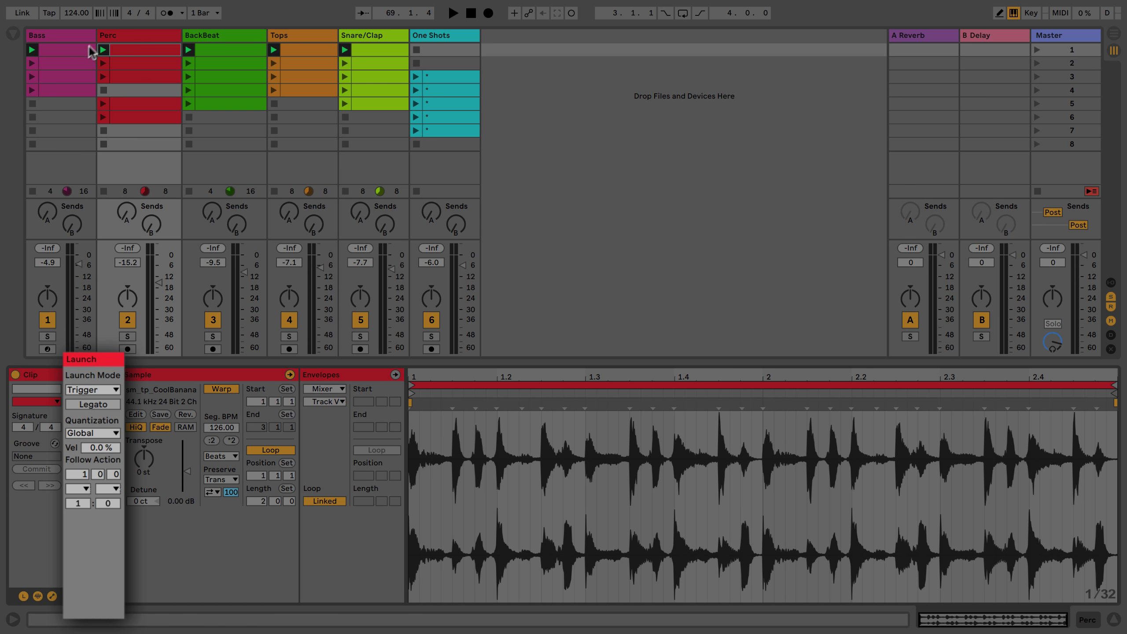
# Inspect the clip settings of the first Bass clip and the top three Perc clips, ending on the first Perc clip
pyautogui.click(67, 49)
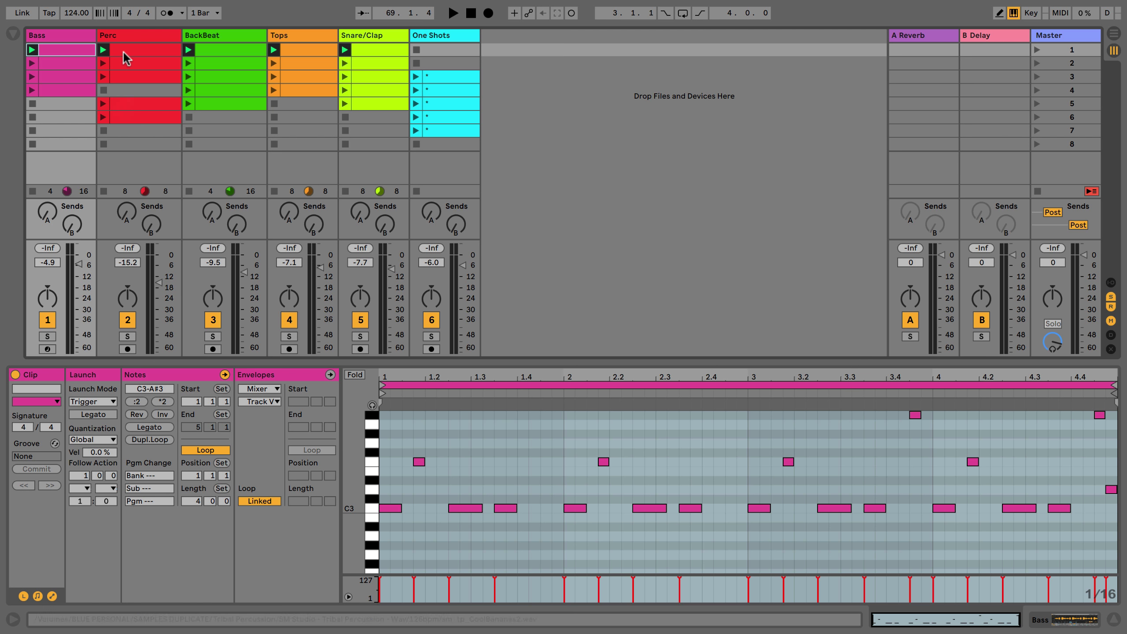
pyautogui.click(129, 50)
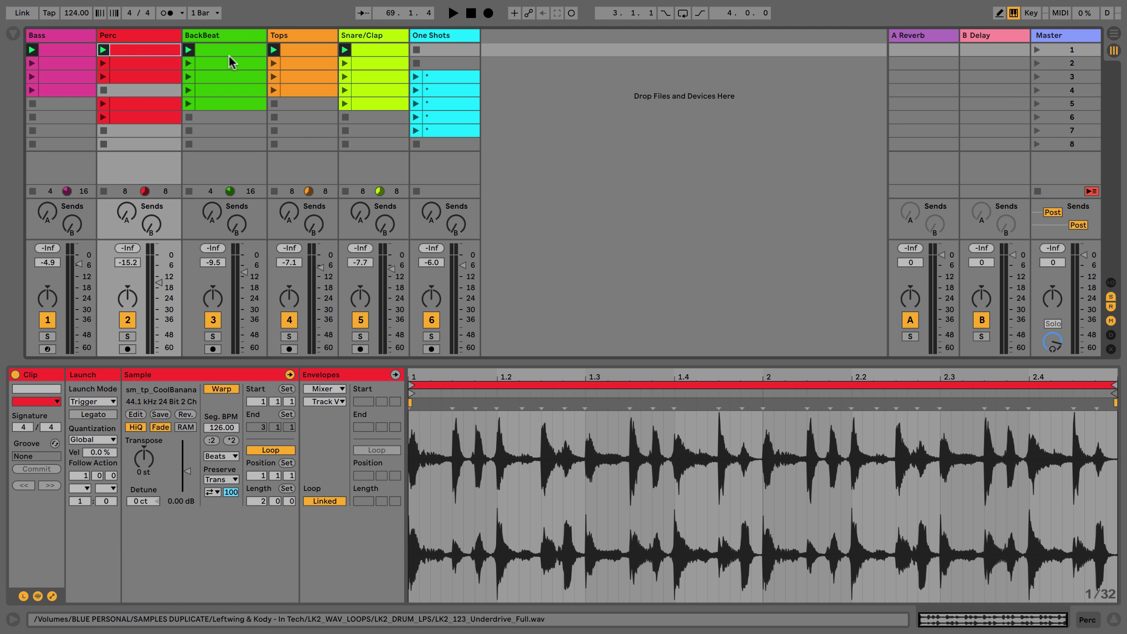
pyautogui.click(129, 47)
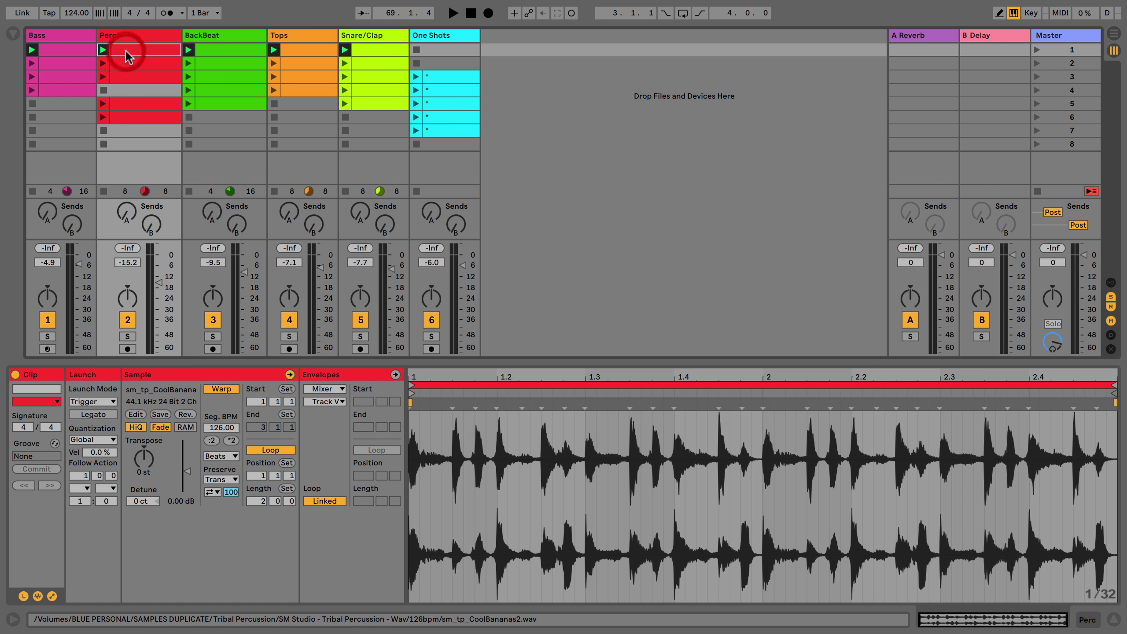
pyautogui.keyDown('shift'); pyautogui.click(132, 76); pyautogui.keyUp('shift')
pyautogui.press('Up')
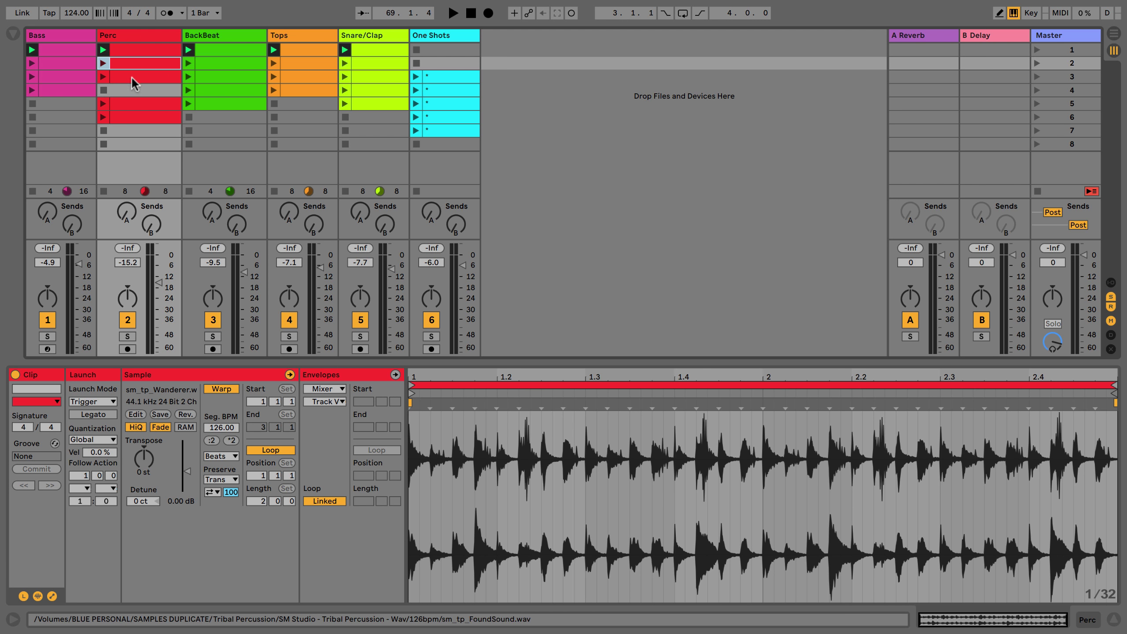
pyautogui.click(128, 49)
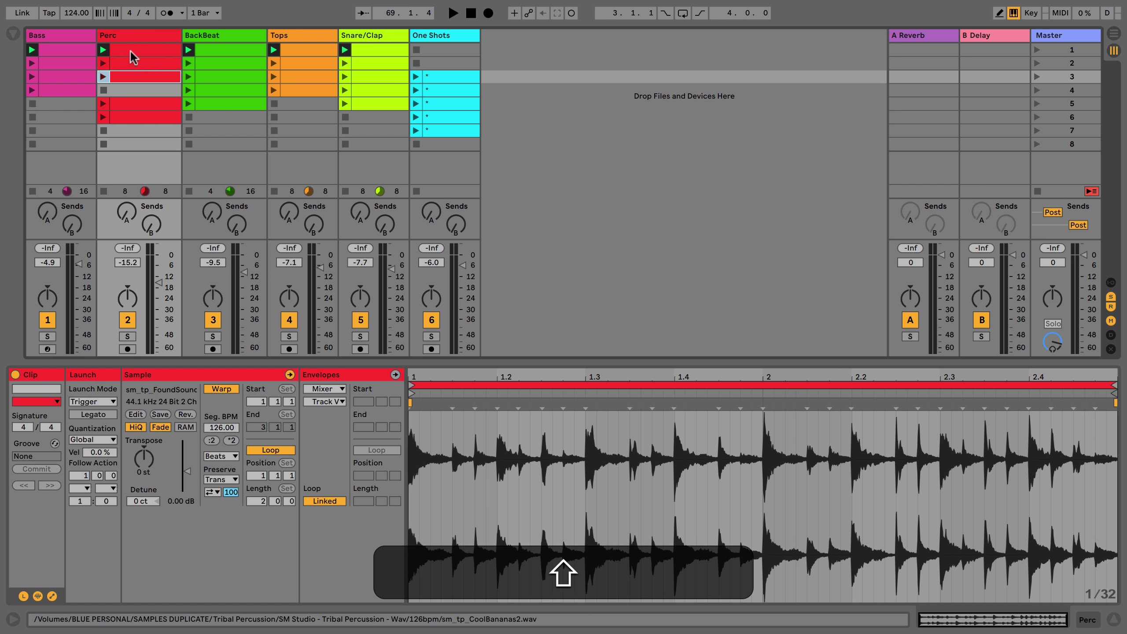
pyautogui.keyDown('shift'); pyautogui.click(130, 51); pyautogui.keyUp('shift')
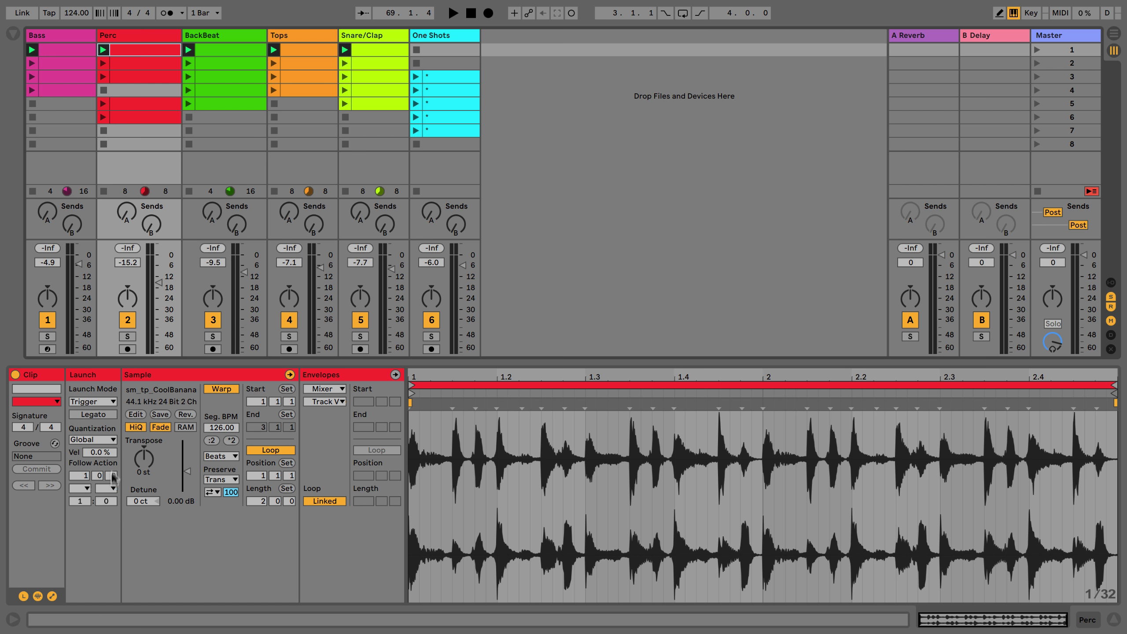
# Set the first Perc clip's launch mode to Gate and solo the Perc track
pyautogui.click(87, 402)
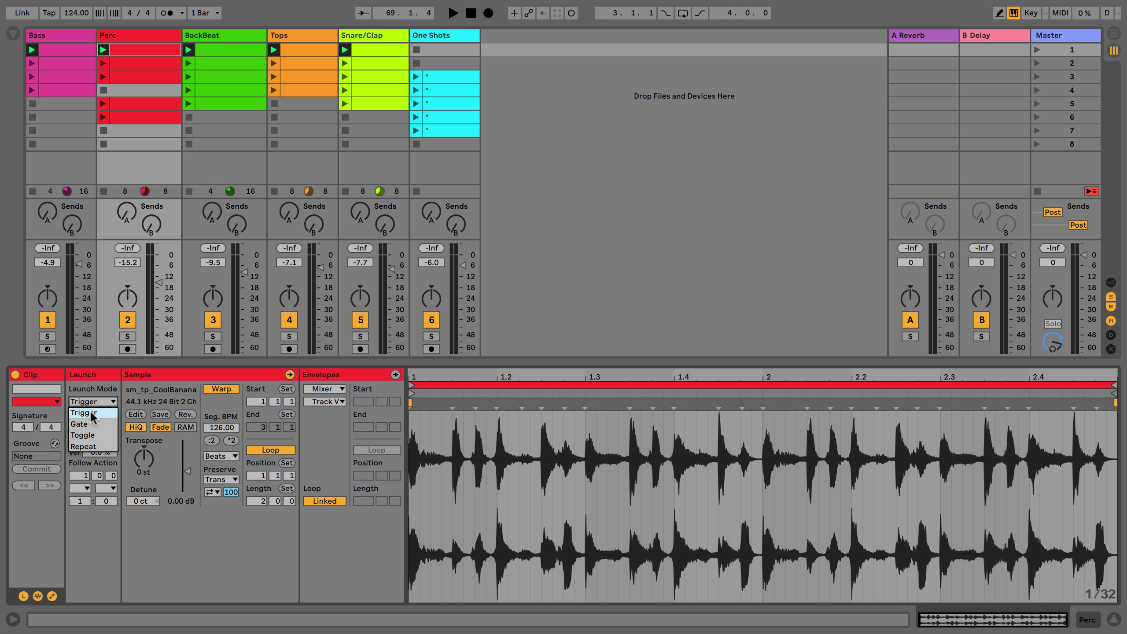
pyautogui.click(91, 415)
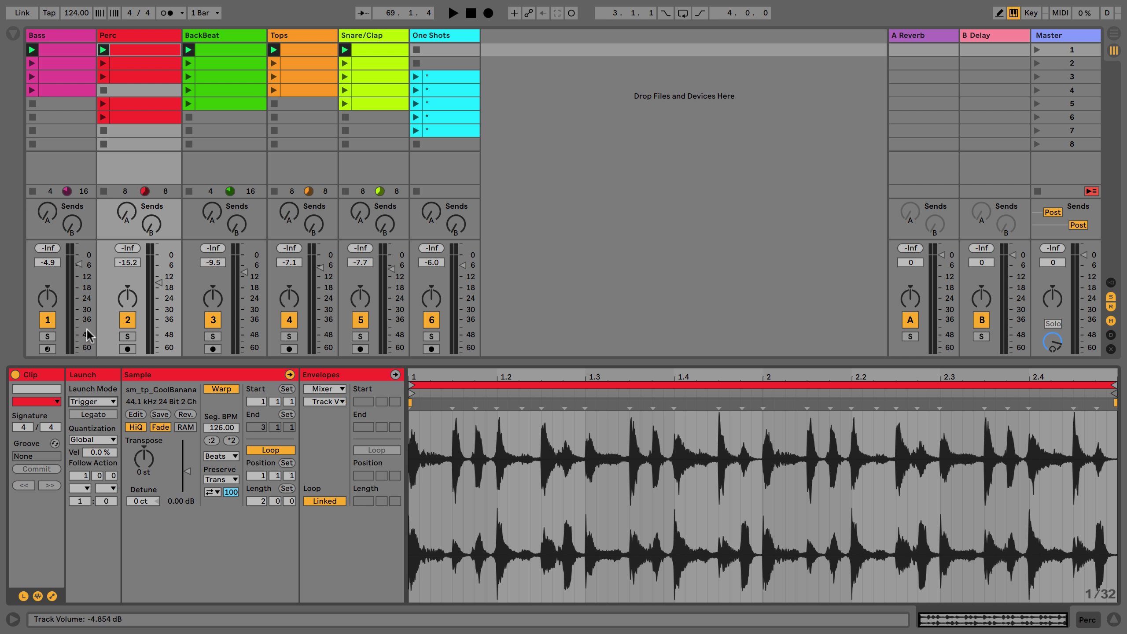
pyautogui.click(97, 399)
pyautogui.click(87, 416)
pyautogui.click(127, 336)
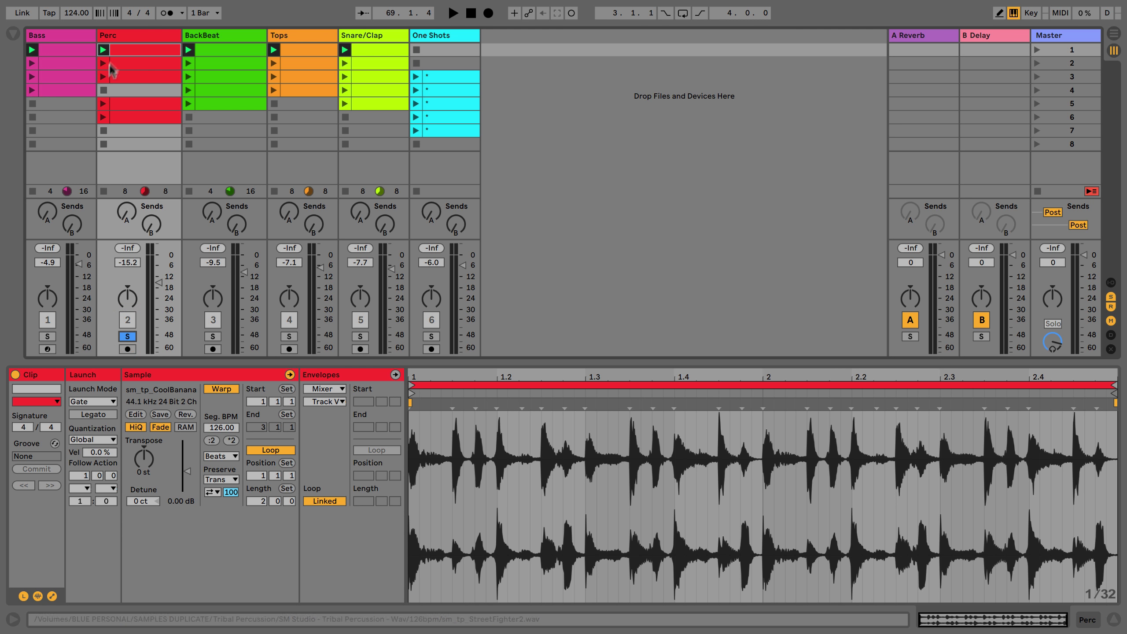
# Audition the first Perc clip's Gate launching with the metronome on, switch the metronome off and stop playback
pyautogui.click(170, 12)
pyautogui.click(103, 51)
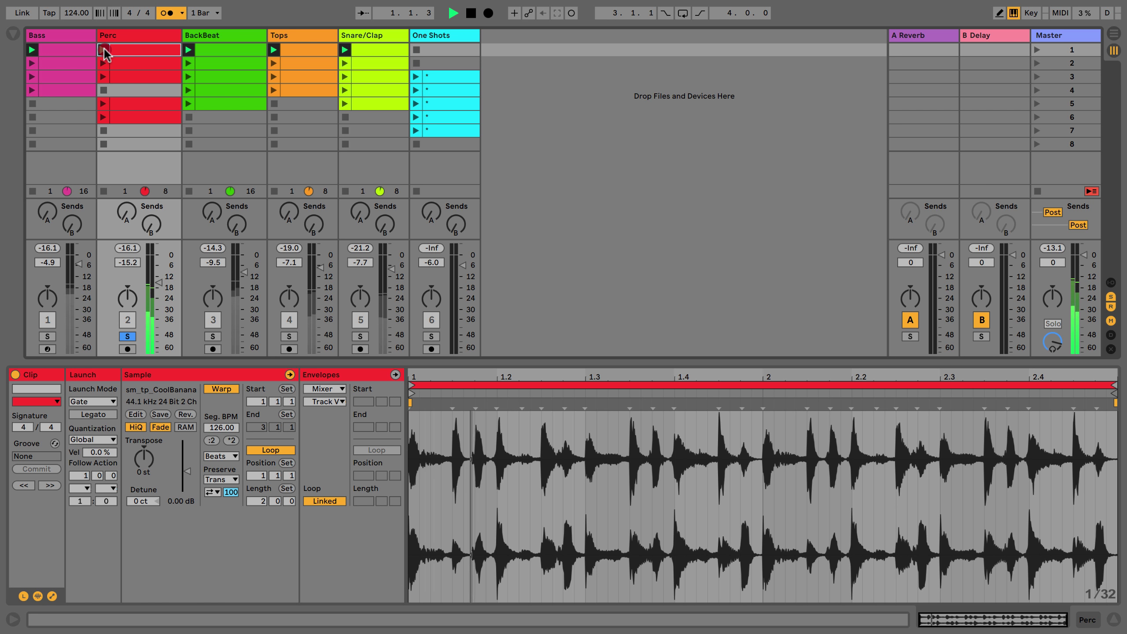
pyautogui.click(104, 49)
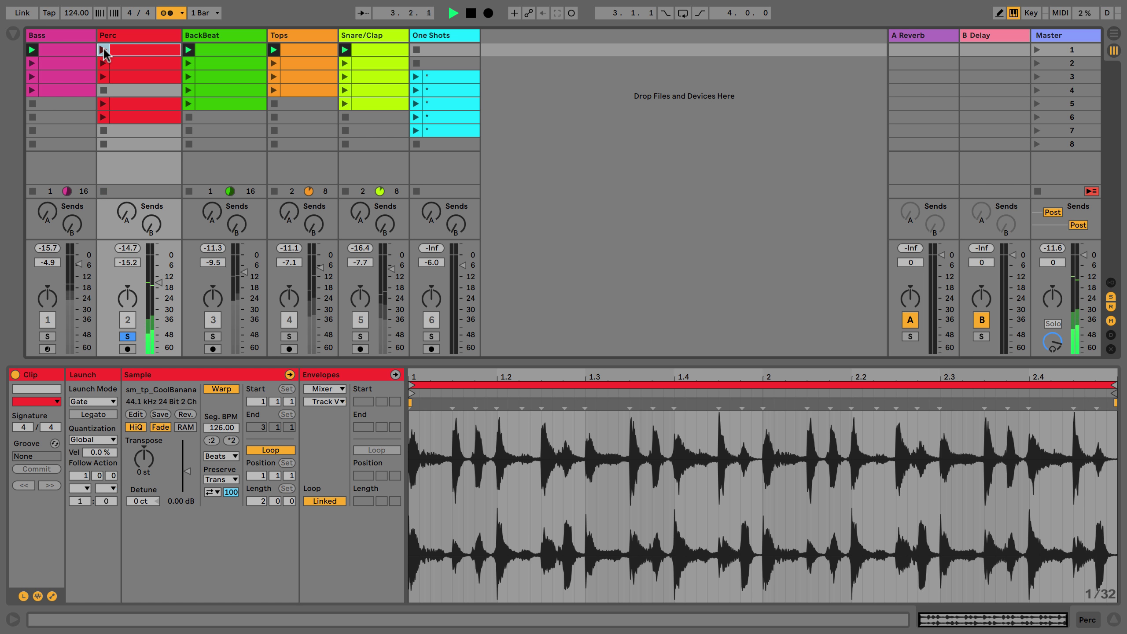
pyautogui.click(171, 13)
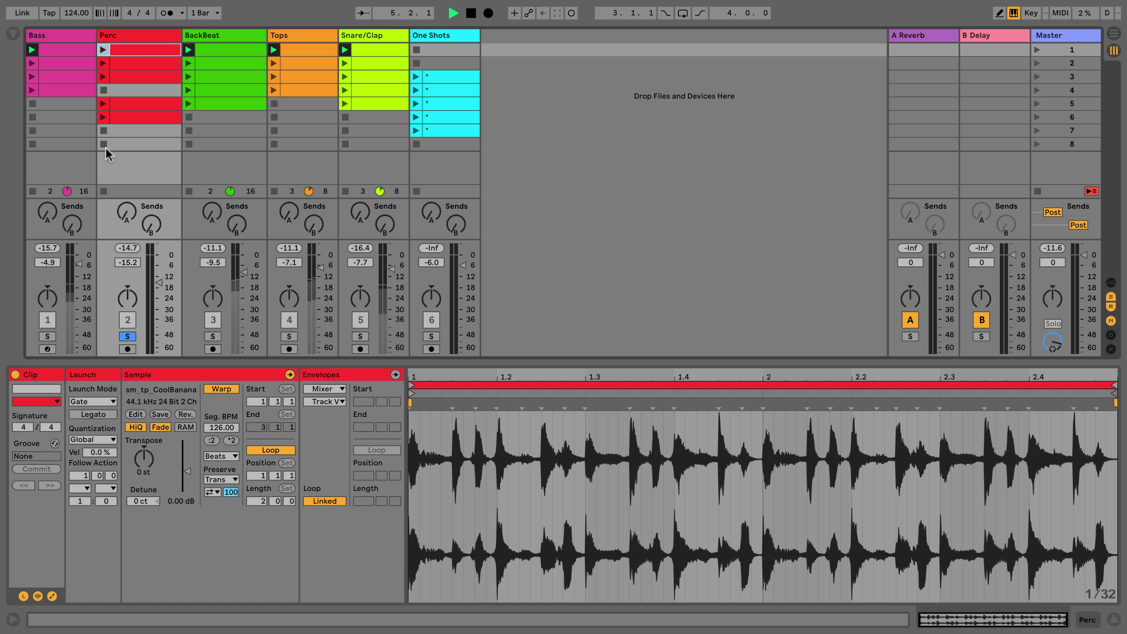
pyautogui.press('space')
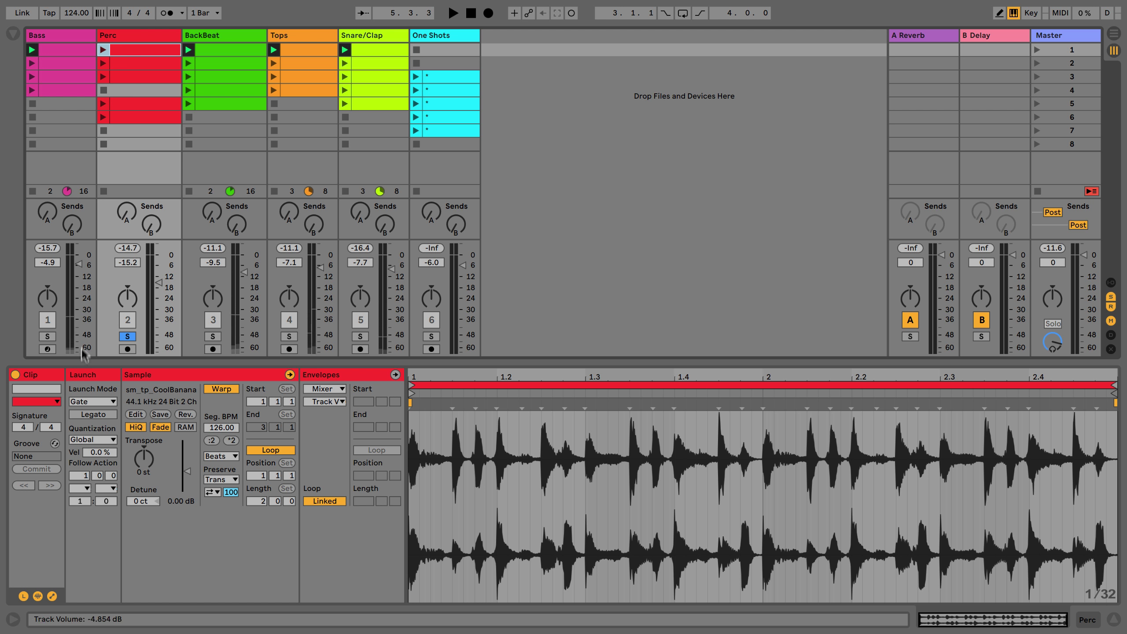
# Set the first Perc clip's launch mode to Toggle, launch the clip and stop it again
pyautogui.click(78, 402)
pyautogui.click(80, 415)
pyautogui.click(102, 49)
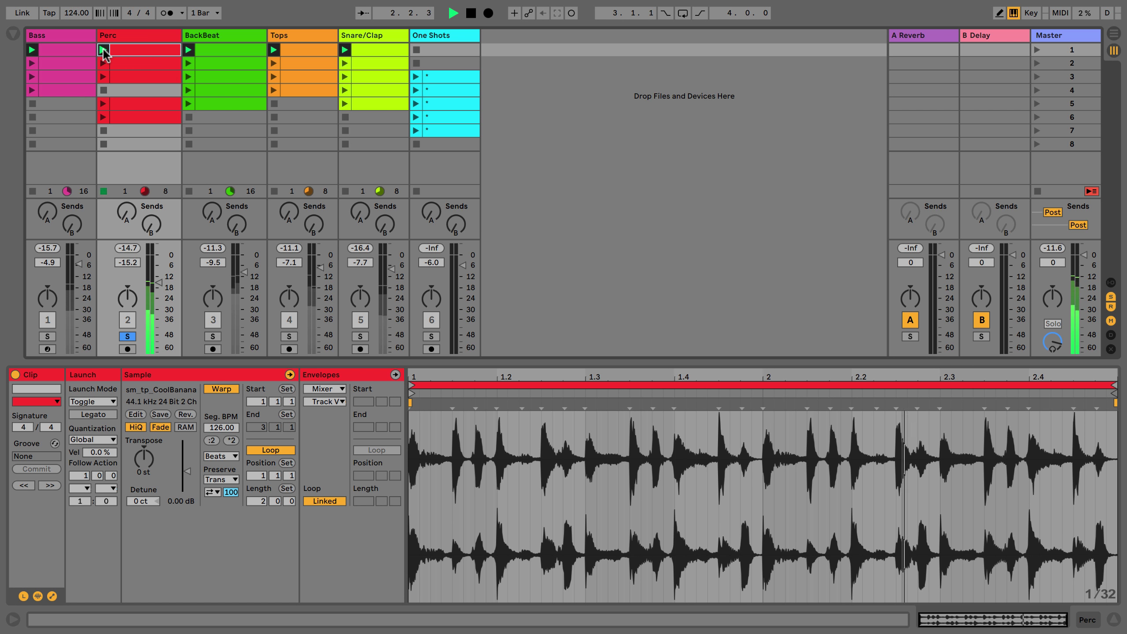
pyautogui.click(106, 192)
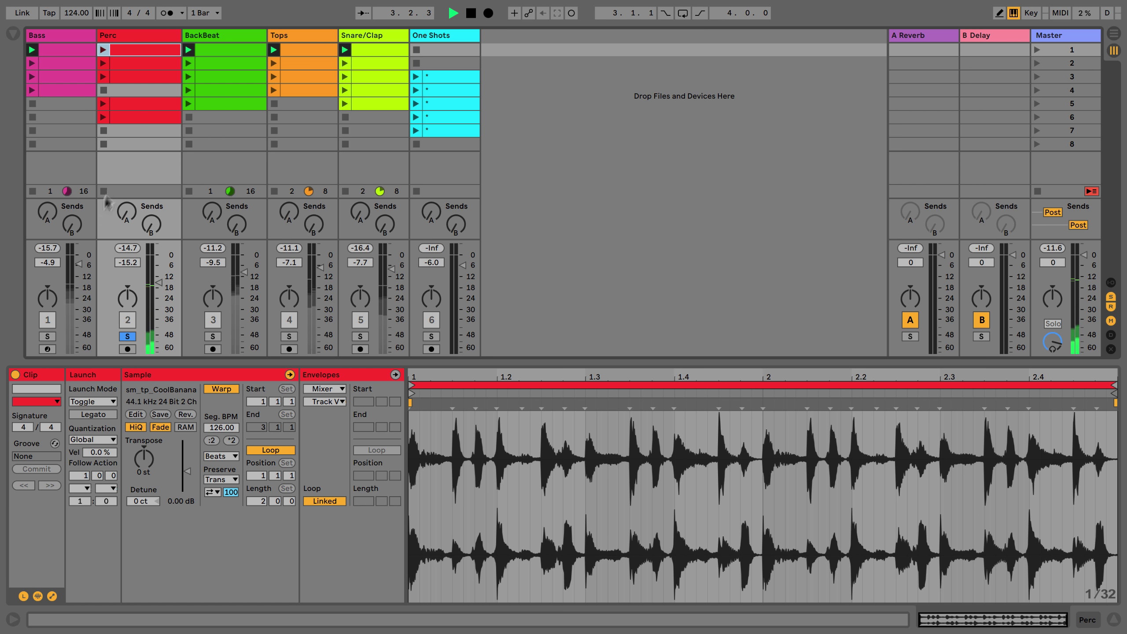
# Set the first Perc clip to Repeat launch mode with 1/16 quantization, test its retriggering and stop the clip
pyautogui.click(84, 401)
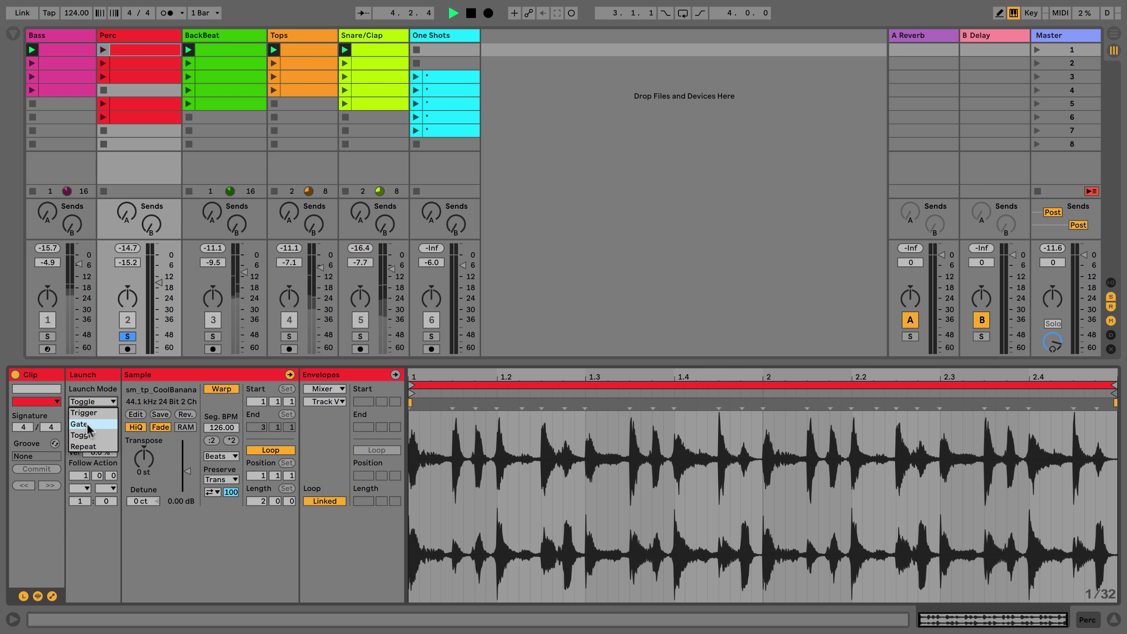
pyautogui.click(76, 450)
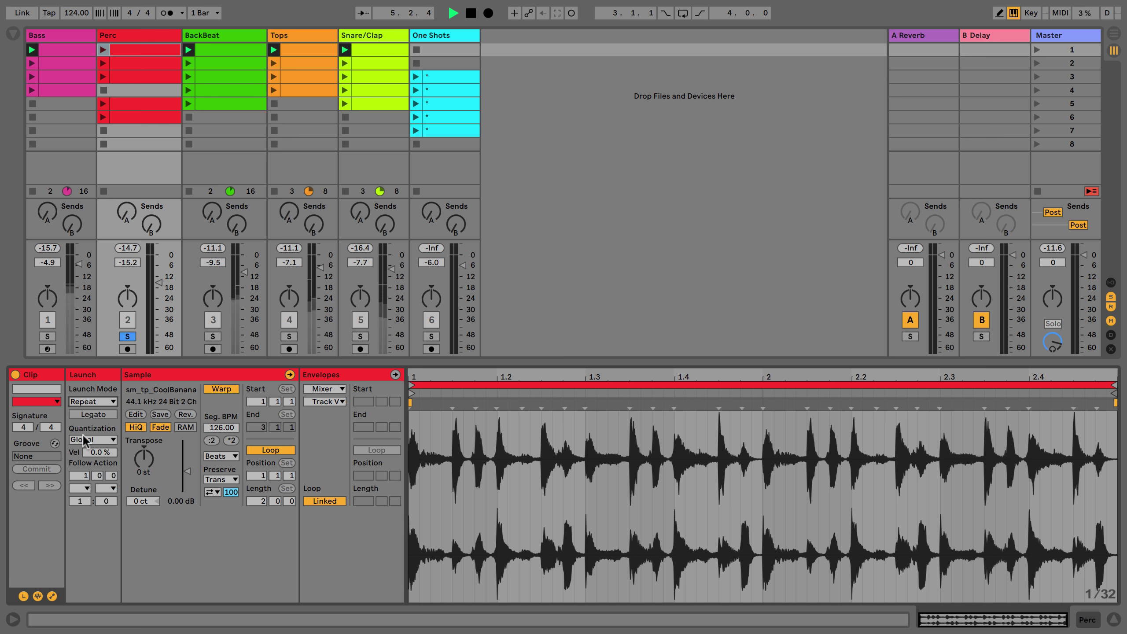
pyautogui.click(101, 437)
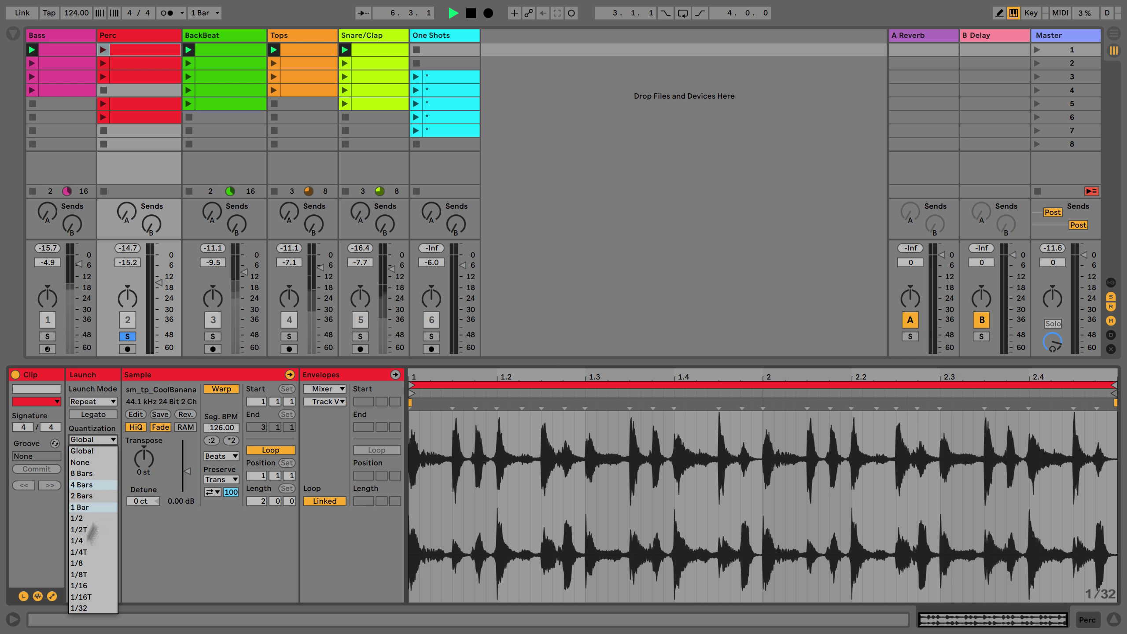
pyautogui.click(80, 587)
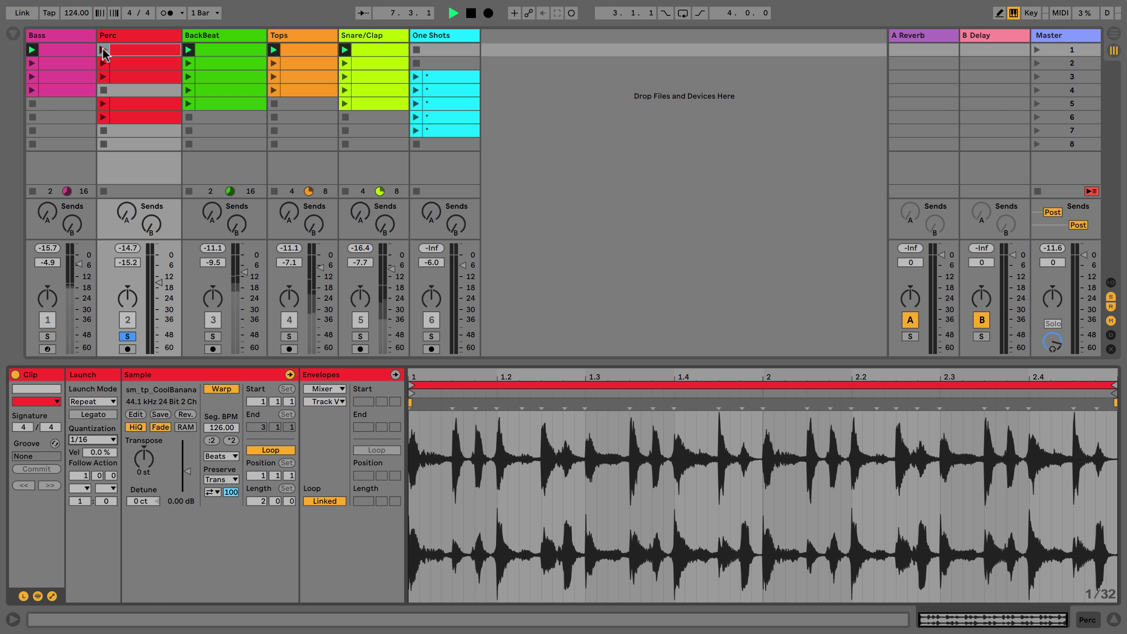
pyautogui.click(103, 49)
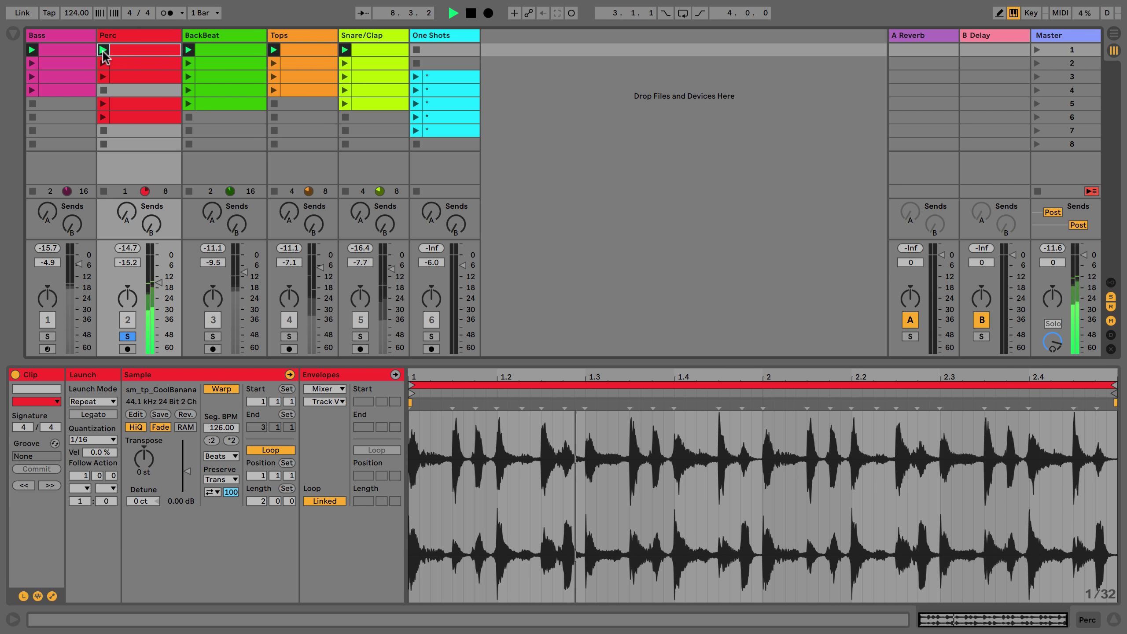
pyautogui.click(106, 47)
pyautogui.click(105, 91)
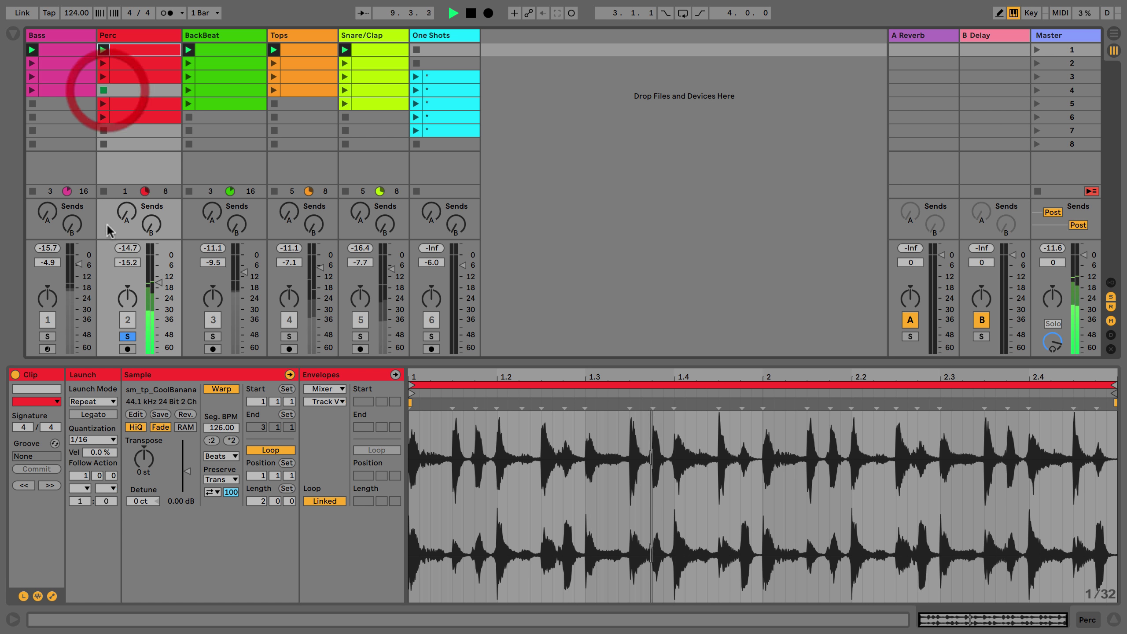
# Return the first Perc clip's launch mode to Trigger and stop playback
pyautogui.click(93, 401)
pyautogui.click(92, 402)
pyautogui.click(89, 371)
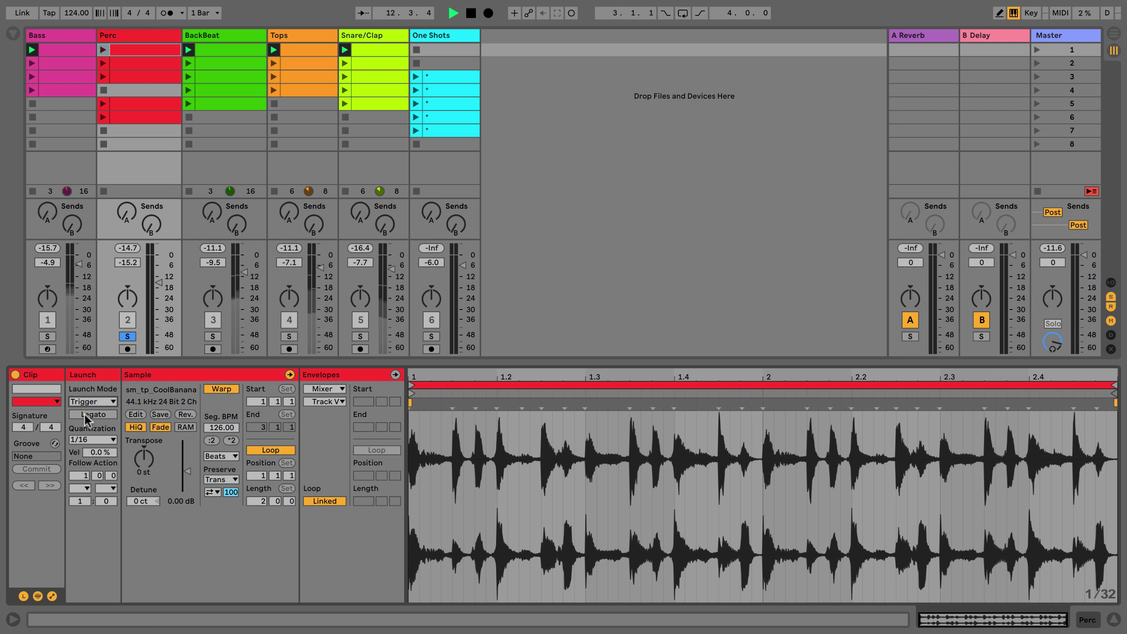
pyautogui.press('space')
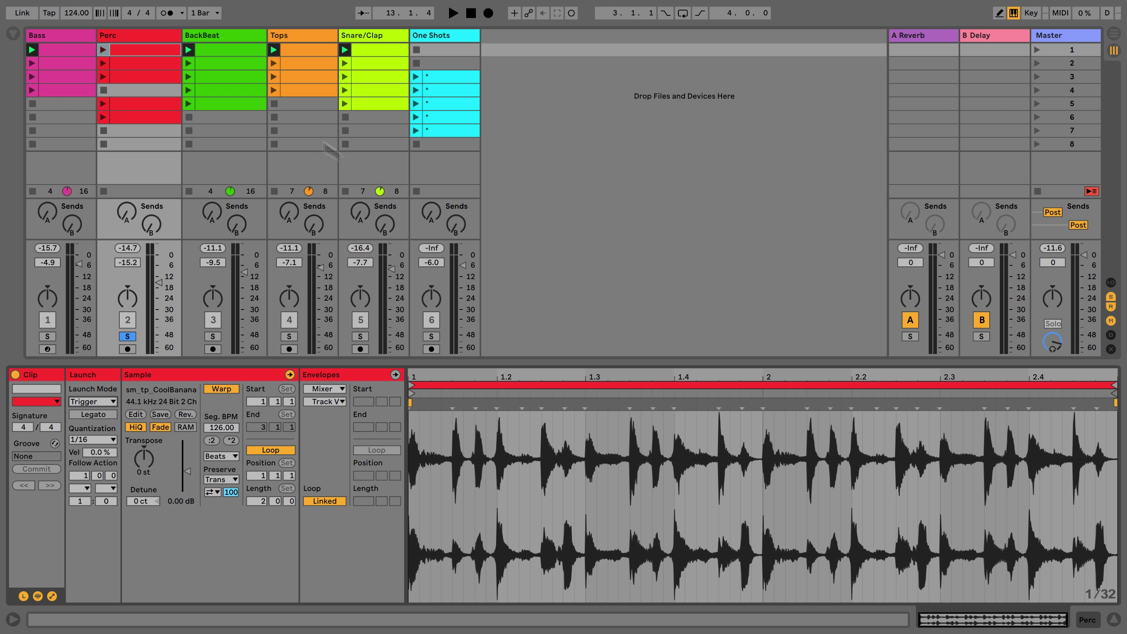
# Turn on Legato for the first Perc clip and toggle it for the top three Perc clips as a group
pyautogui.click(116, 49)
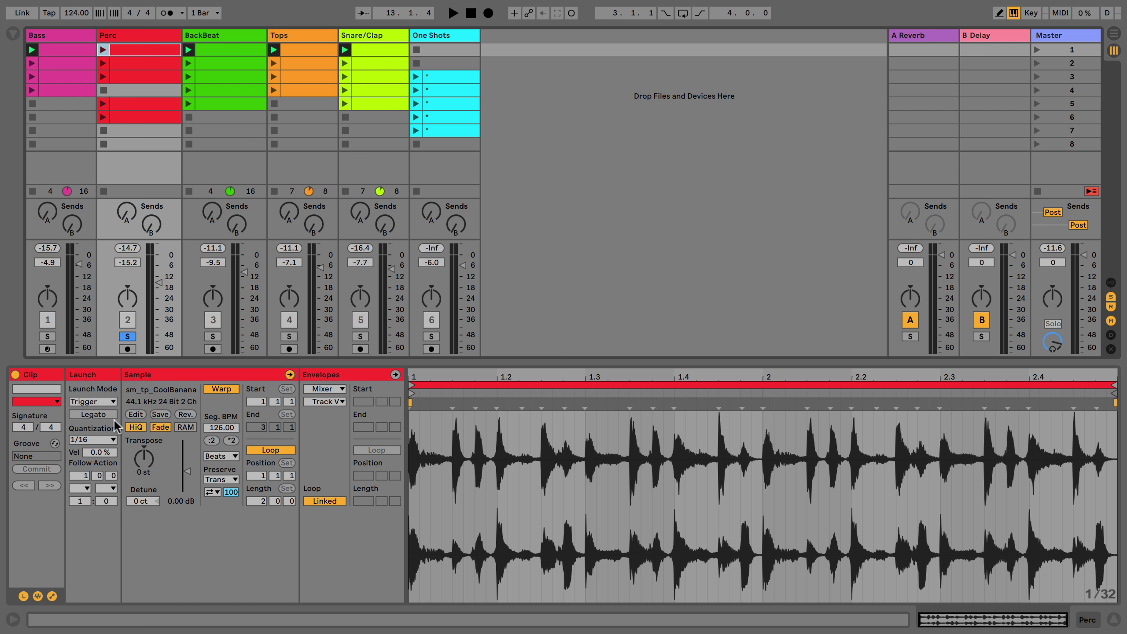
pyautogui.click(92, 417)
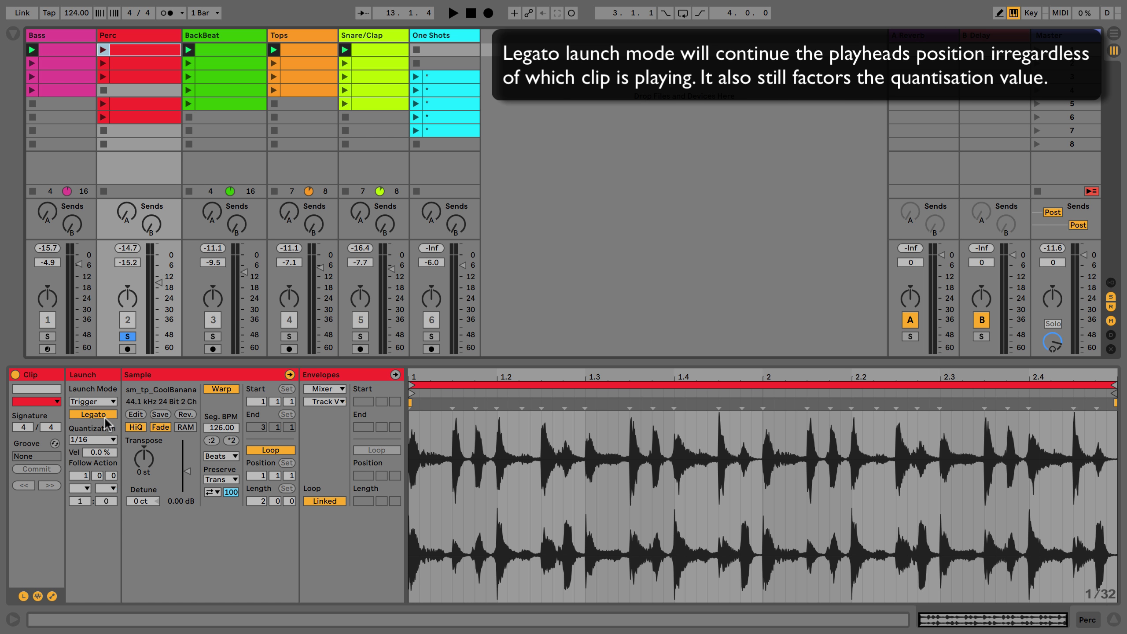
pyautogui.keyDown('shift'); pyautogui.click(131, 78); pyautogui.keyUp('shift')
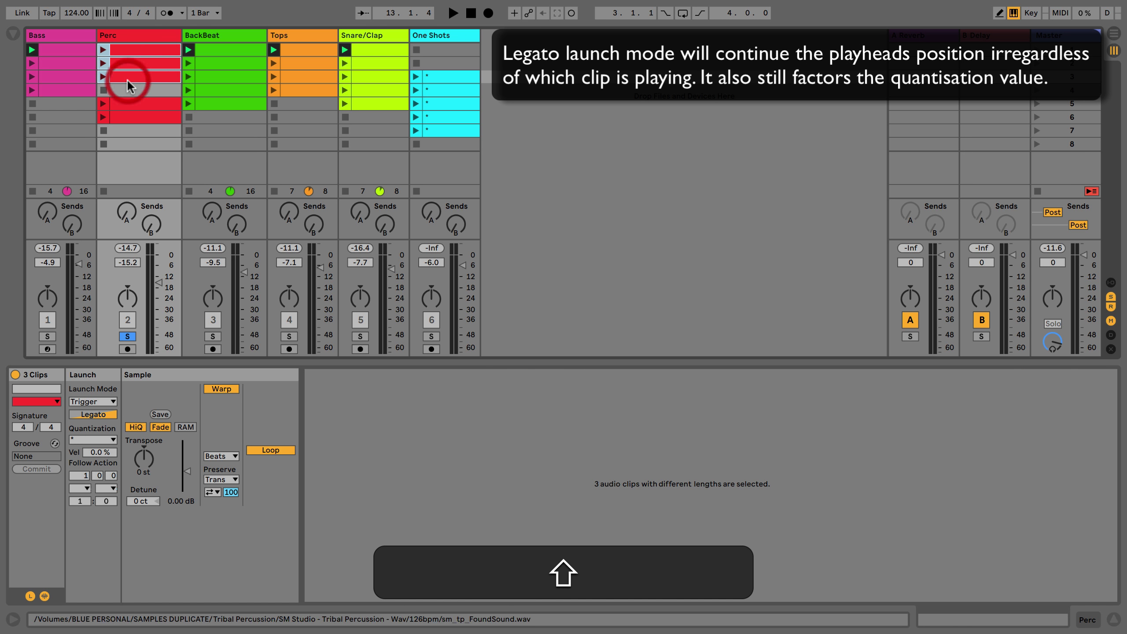
pyautogui.click(89, 416)
pyautogui.click(95, 414)
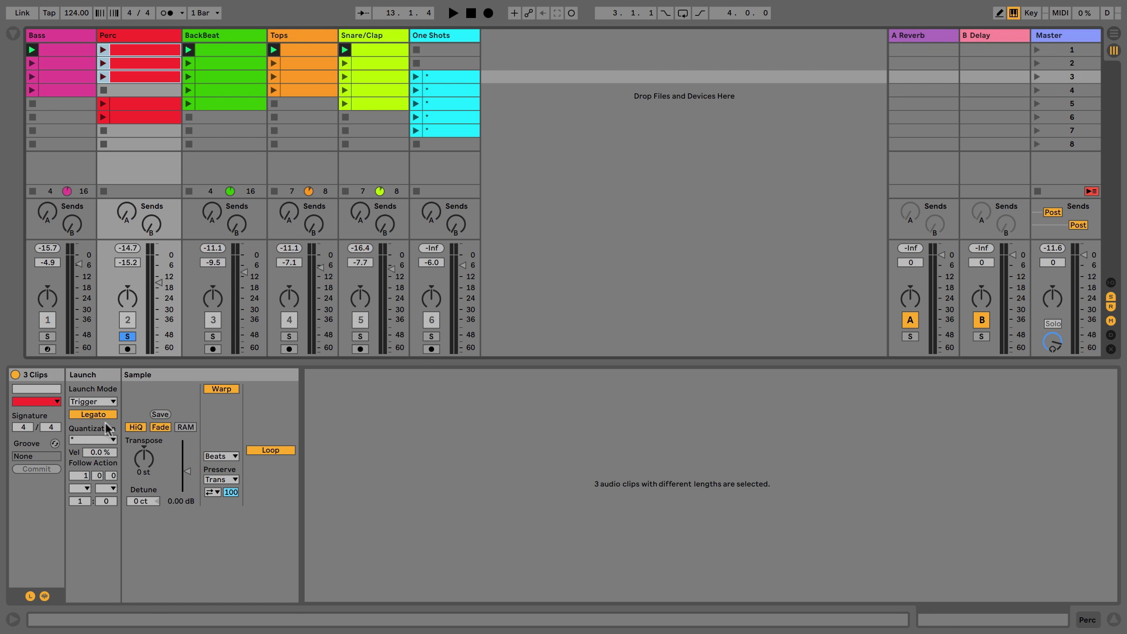
# Enable Legato on the first Perc clip again and apply it to all of the top three Perc clips
pyautogui.click(143, 48)
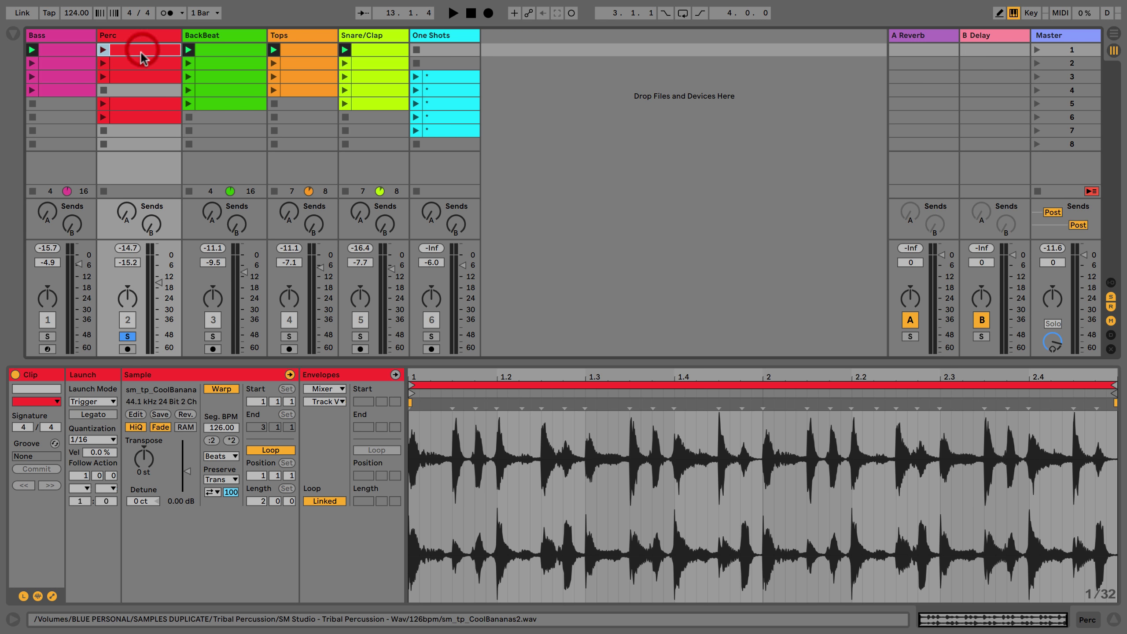
pyautogui.press('shift')
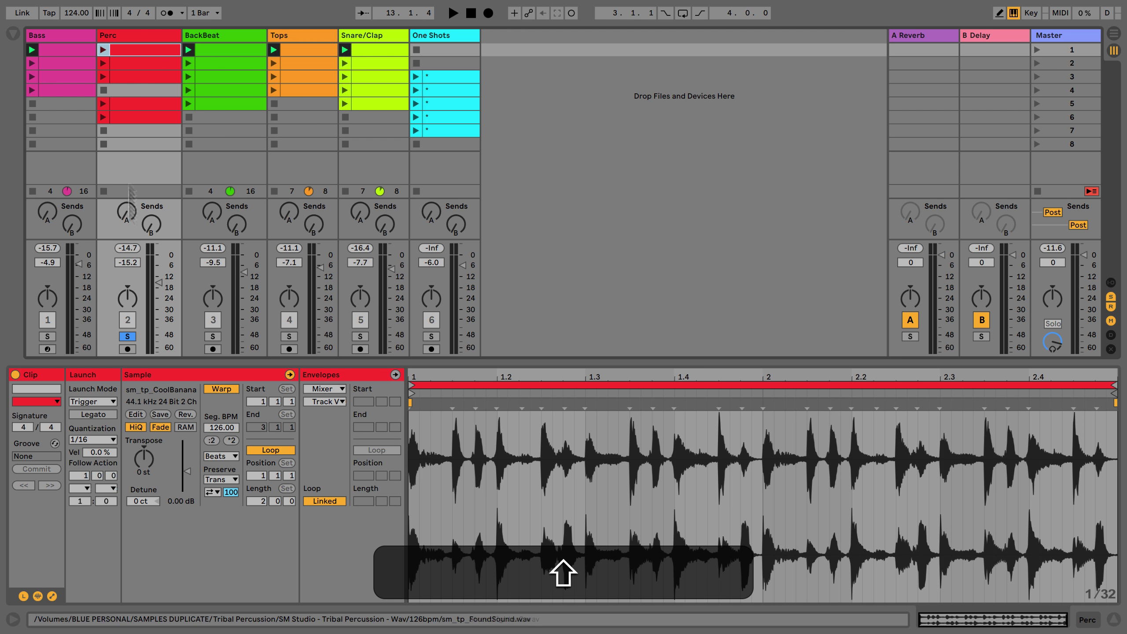
pyautogui.click(93, 413)
pyautogui.press('shift')
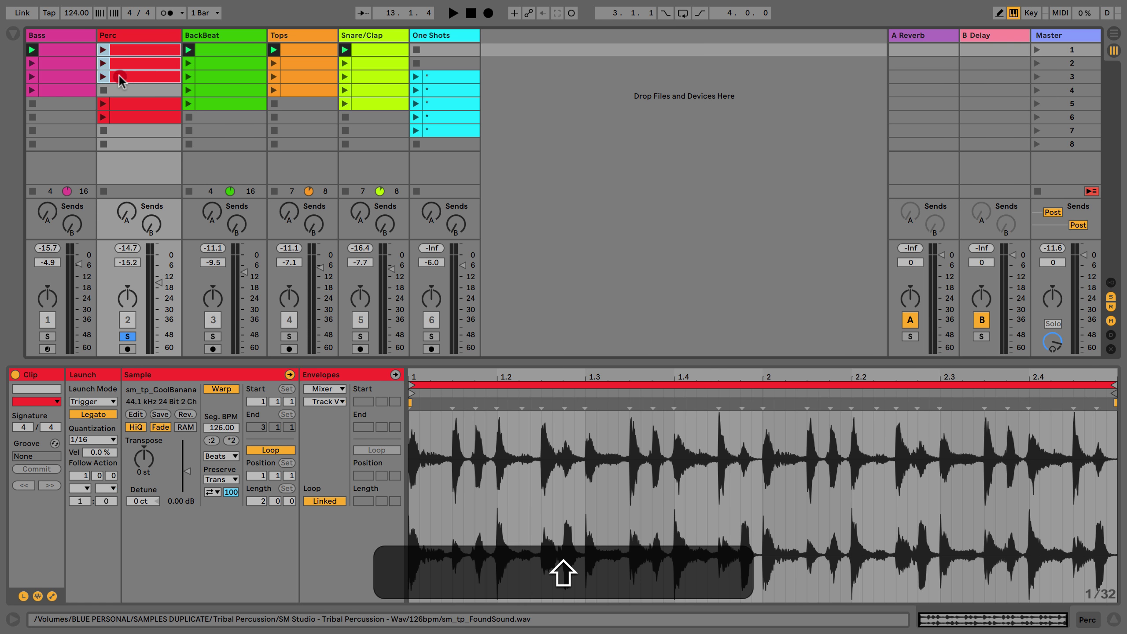
pyautogui.keyDown('shift'); pyautogui.click(121, 81); pyautogui.keyUp('shift')
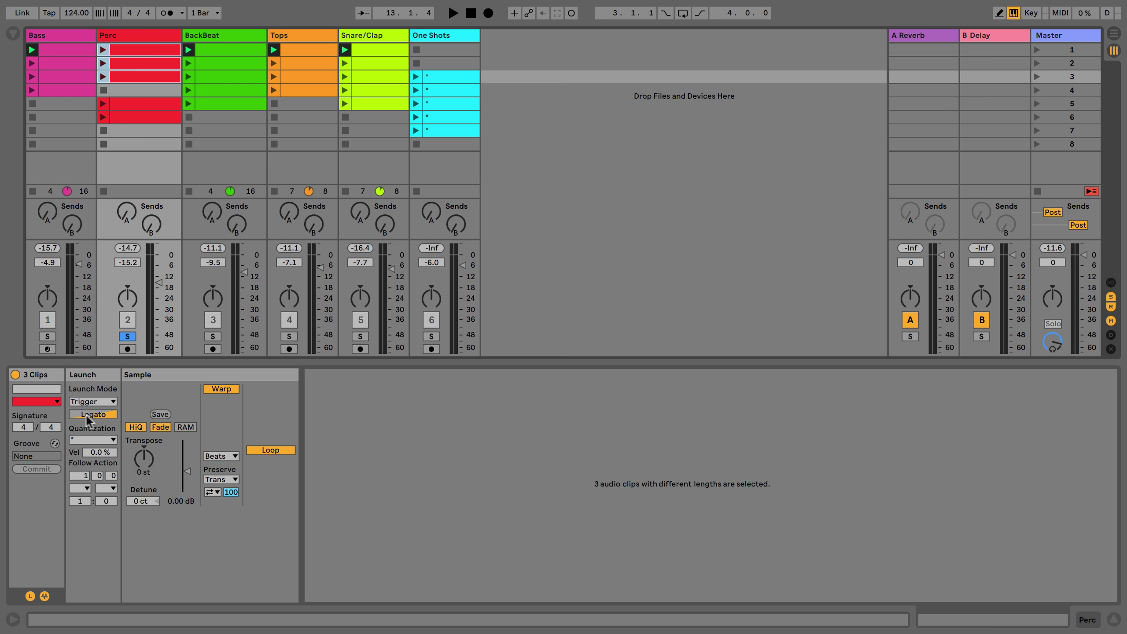
pyautogui.click(110, 416)
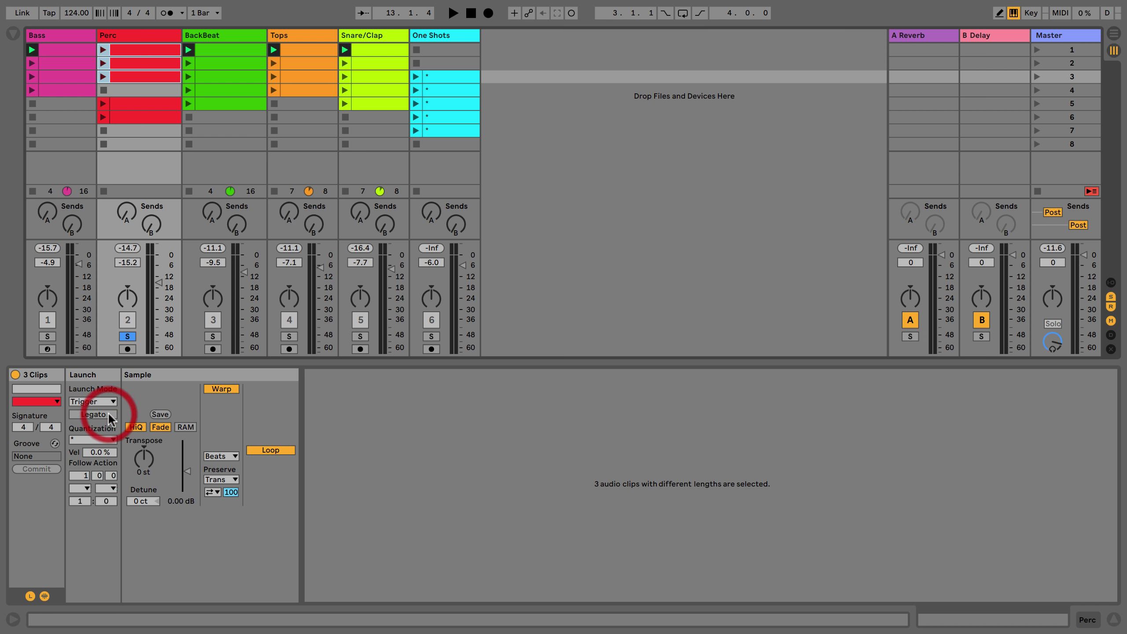
# Set the launch quantization of the top three Perc clips to Global and launch the first one
pyautogui.click(91, 439)
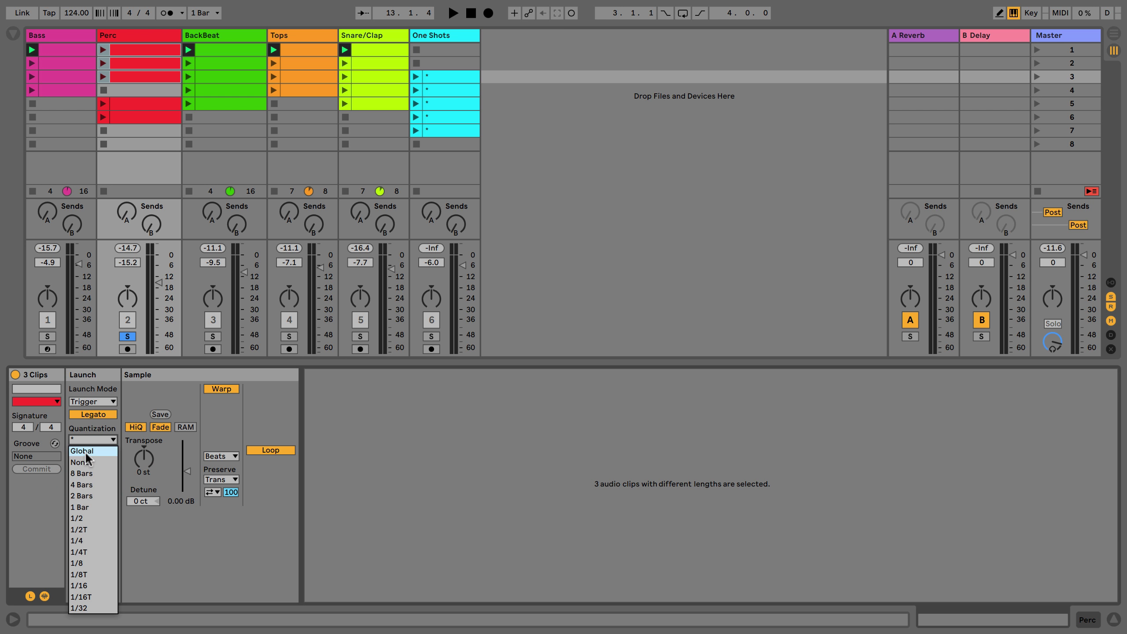
pyautogui.click(84, 452)
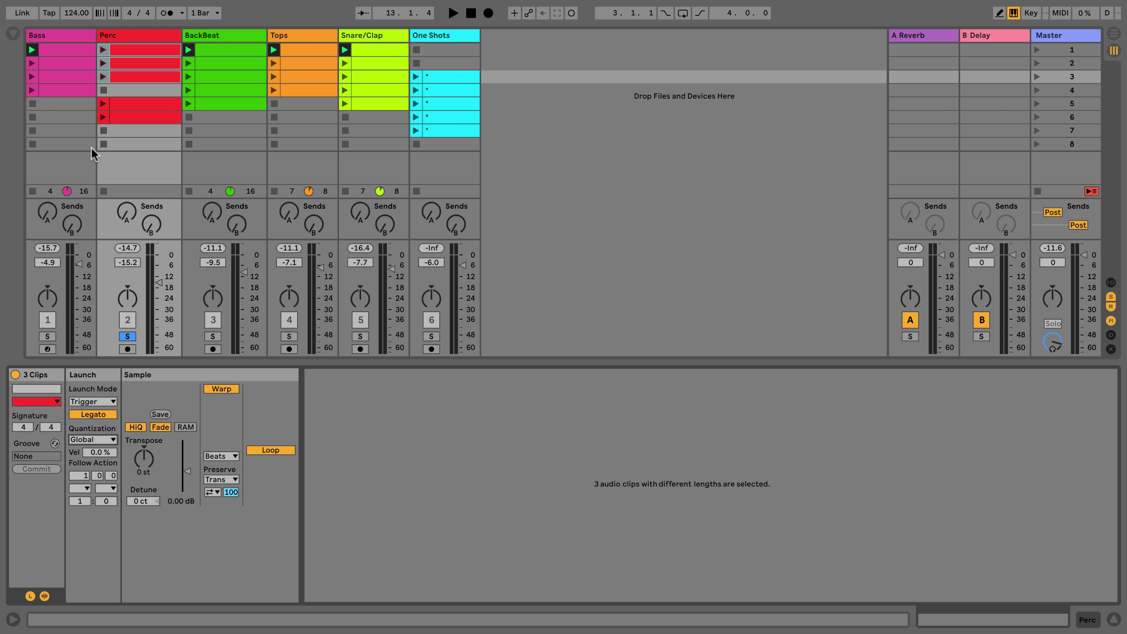
pyautogui.click(105, 49)
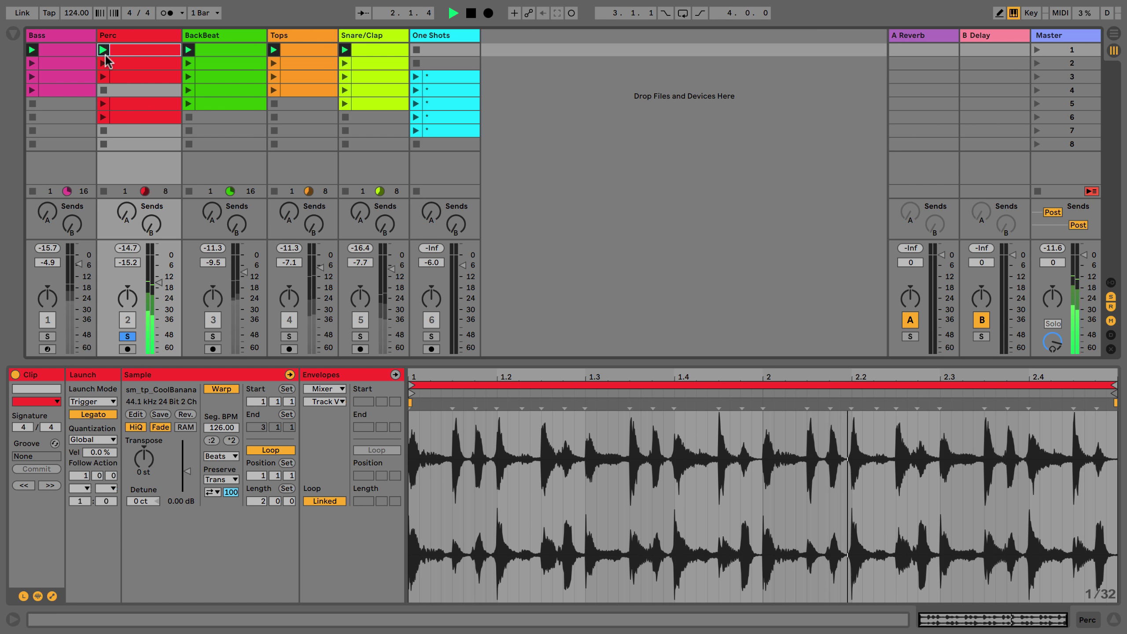
# Launch the second Perc clip and stop playback
pyautogui.click(105, 63)
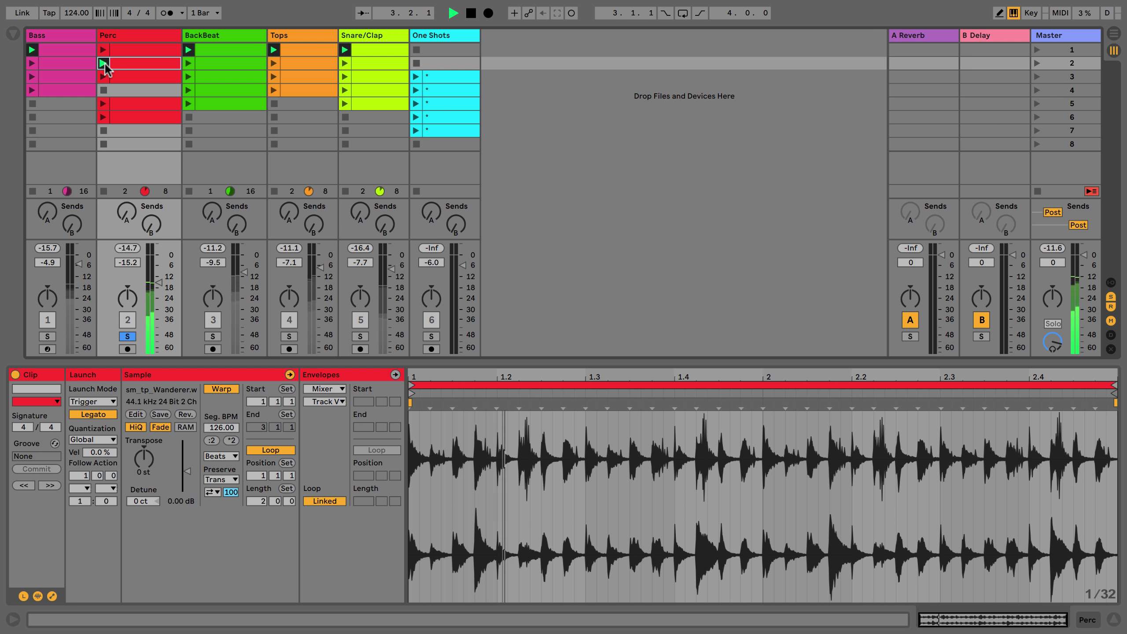
pyautogui.press('space')
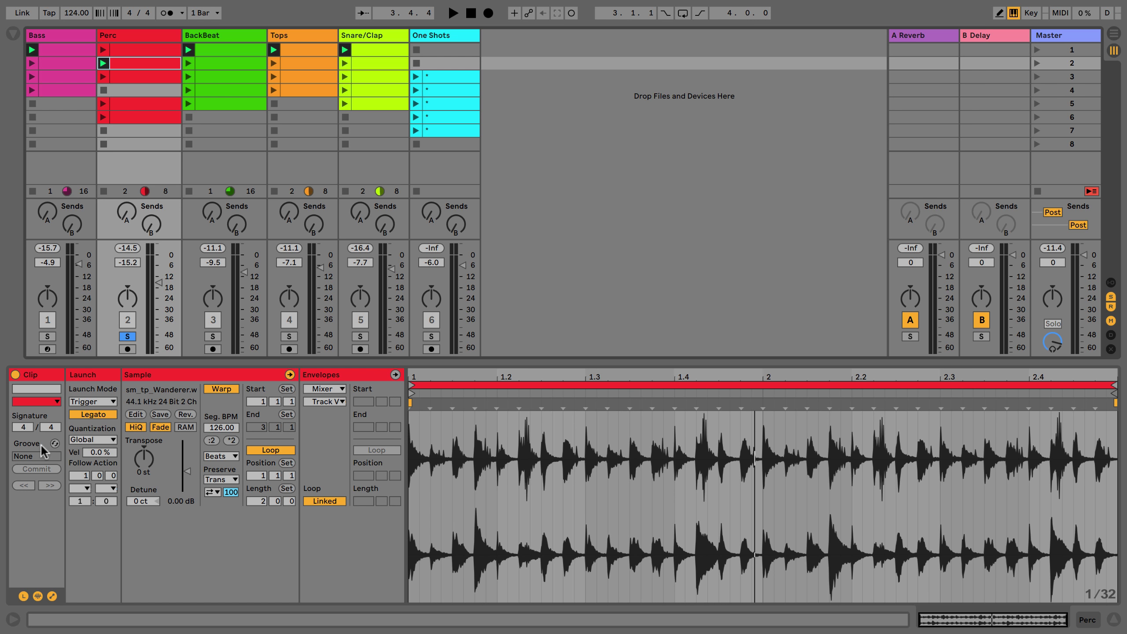
# Set the launch quantization of the second and third Perc clips individually to None
pyautogui.click(80, 440)
pyautogui.click(78, 461)
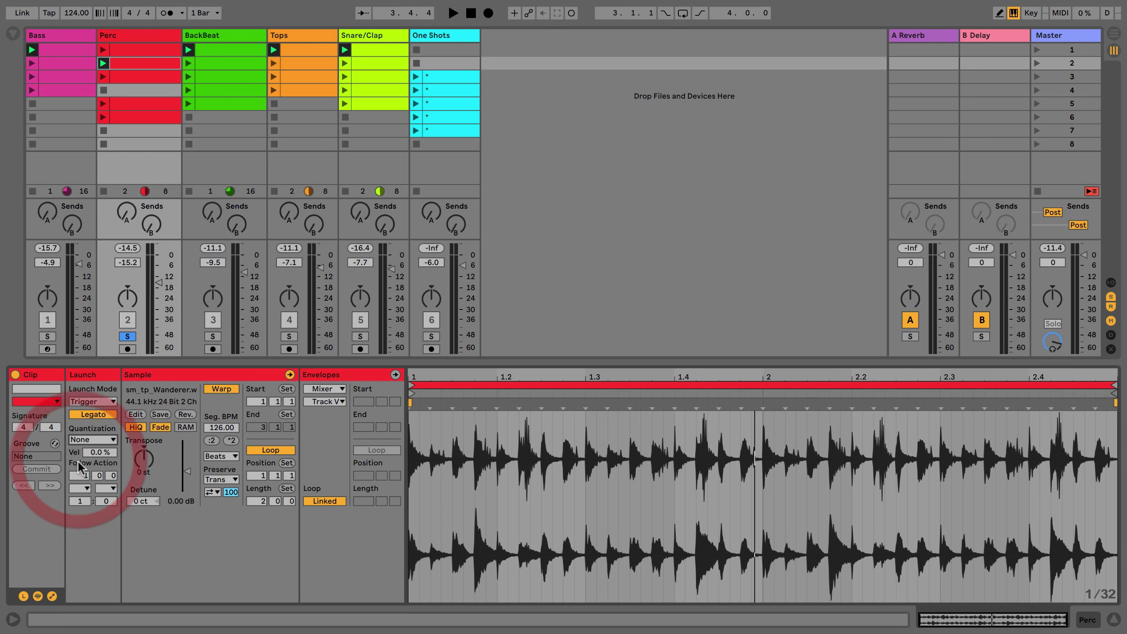
pyautogui.click(133, 74)
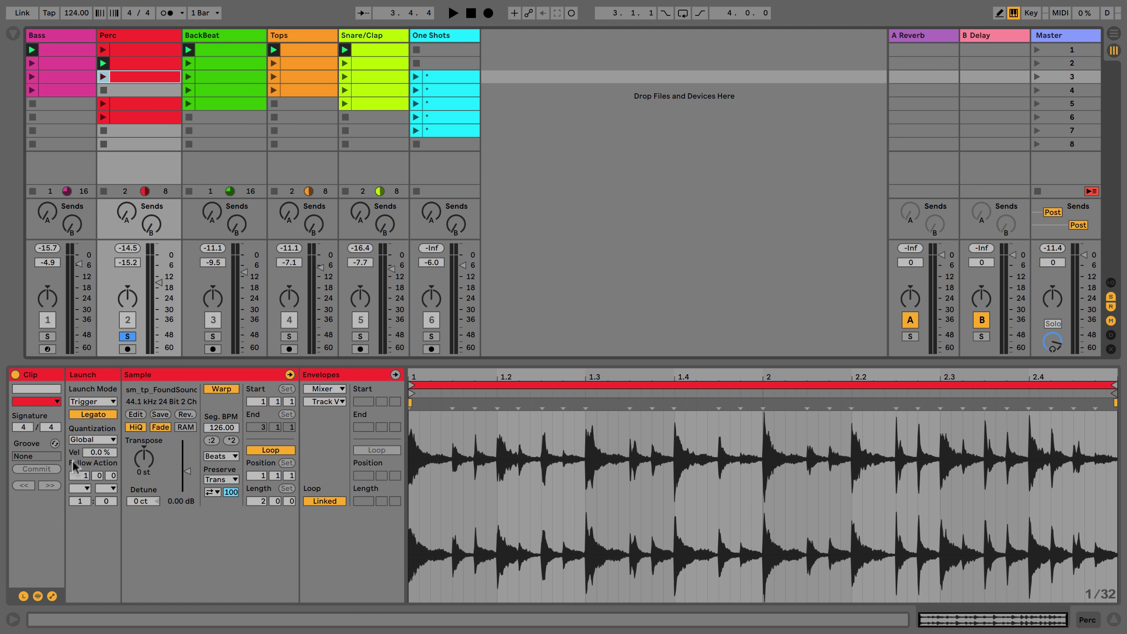
pyautogui.click(80, 440)
pyautogui.click(78, 461)
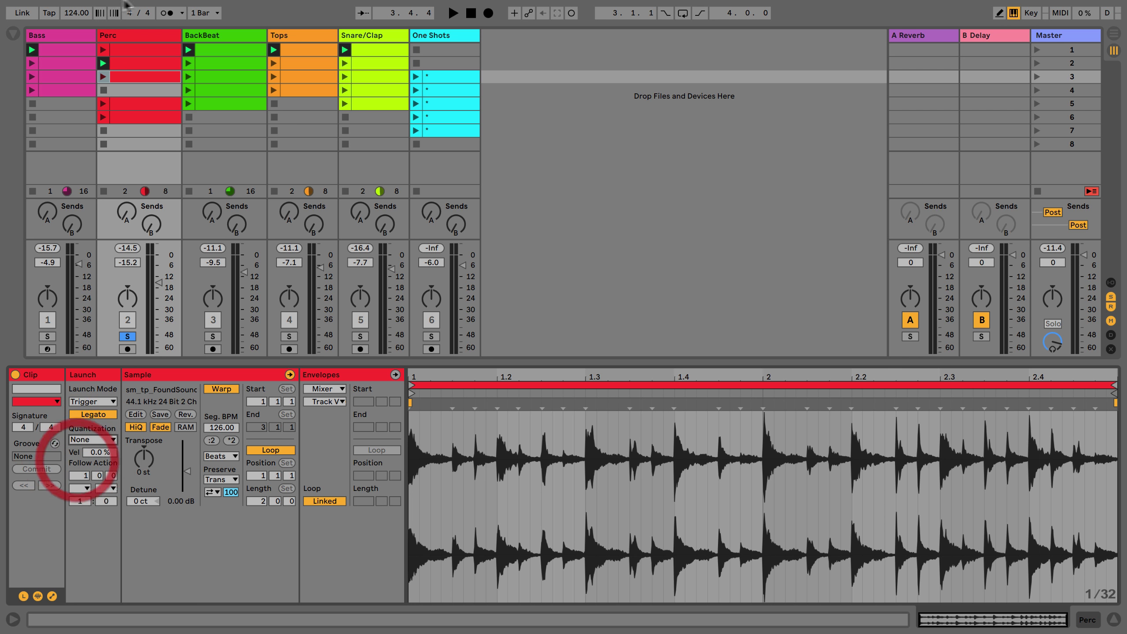
# Select the top three Perc clips together and set their launch quantization to None
pyautogui.click(127, 78)
pyautogui.keyDown('shift'); pyautogui.click(128, 48); pyautogui.keyUp('shift')
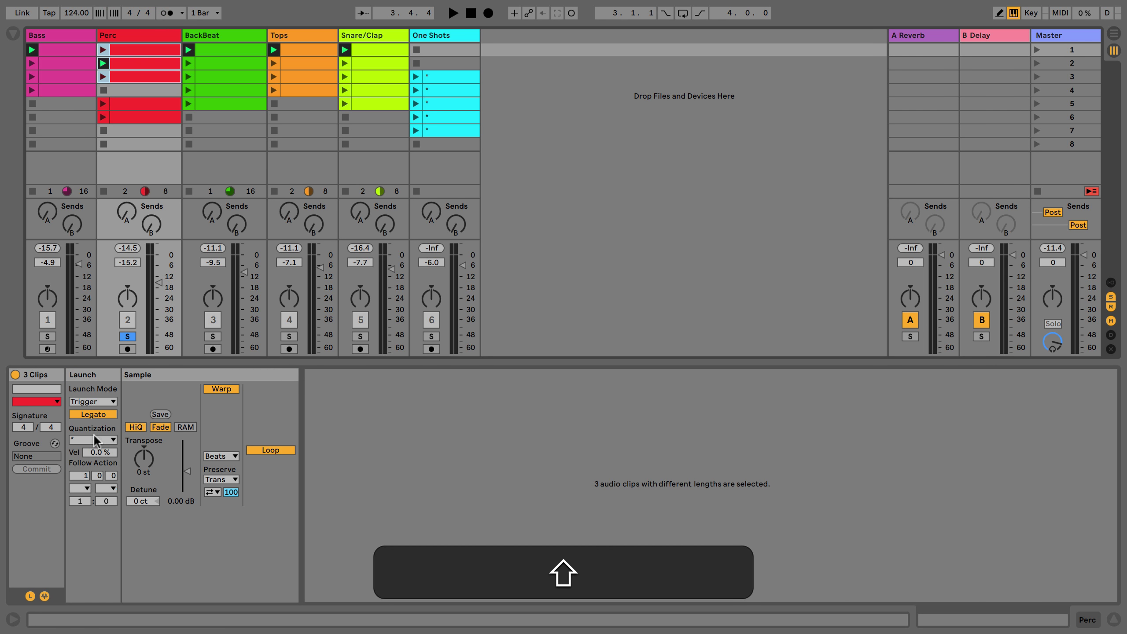
pyautogui.click(92, 439)
pyautogui.click(81, 461)
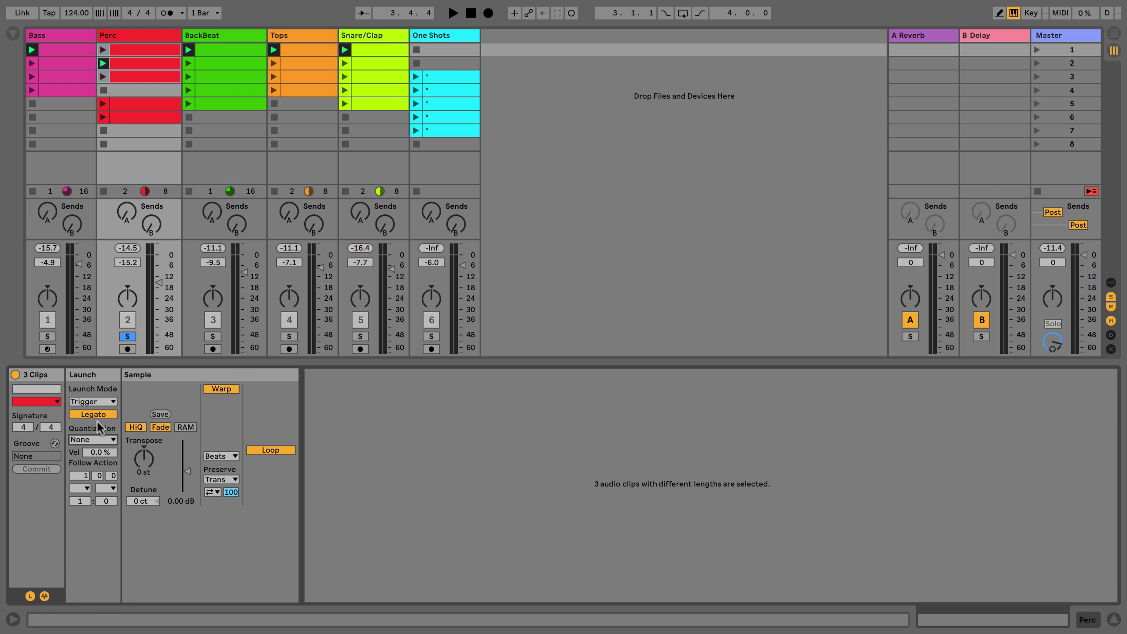
# Launch the top three Perc clips repeatedly in quick alternation, finishing on the first one
pyautogui.click(105, 51)
pyautogui.click(104, 60)
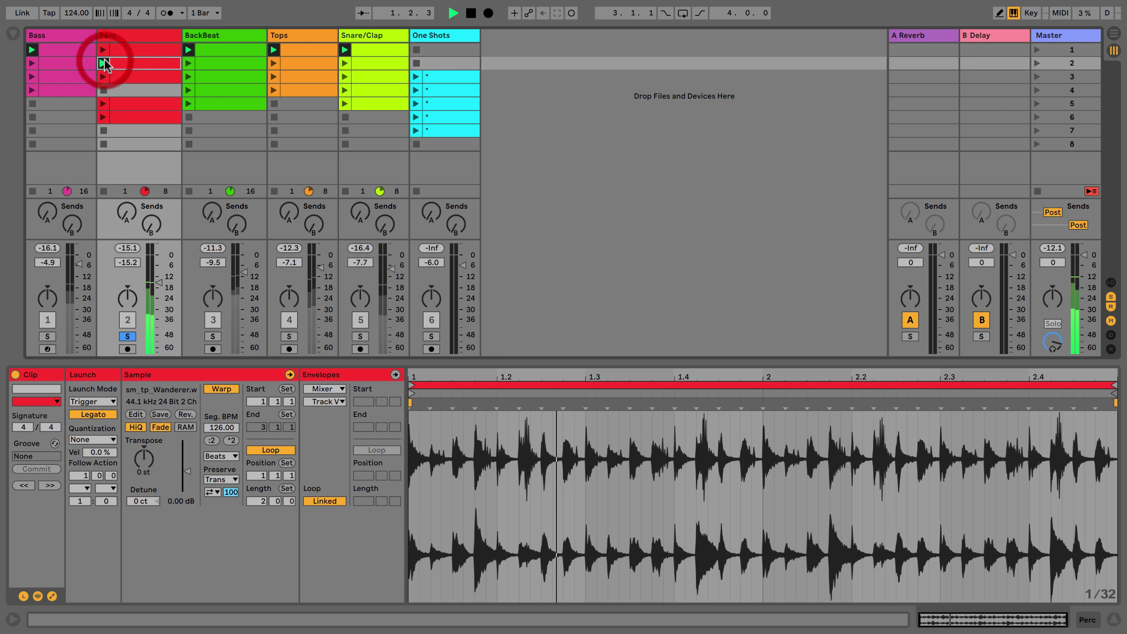
pyautogui.click(102, 50)
pyautogui.click(103, 63)
pyautogui.click(103, 77)
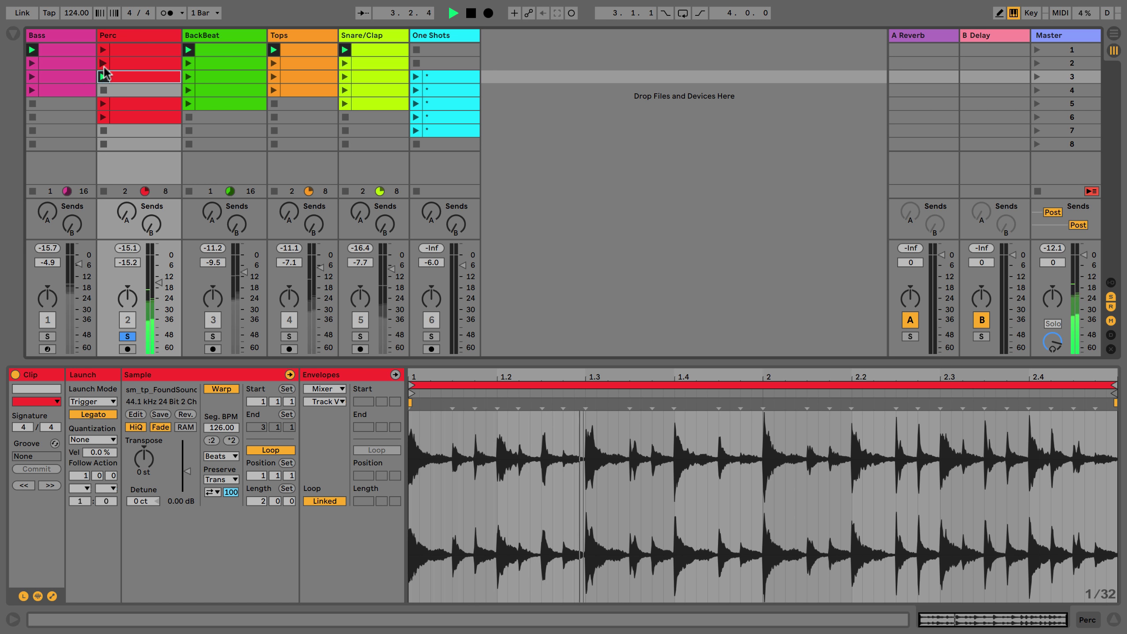
pyautogui.click(103, 63)
pyautogui.click(106, 51)
pyautogui.click(102, 59)
pyautogui.click(106, 76)
pyautogui.click(106, 49)
pyautogui.click(105, 62)
pyautogui.click(106, 75)
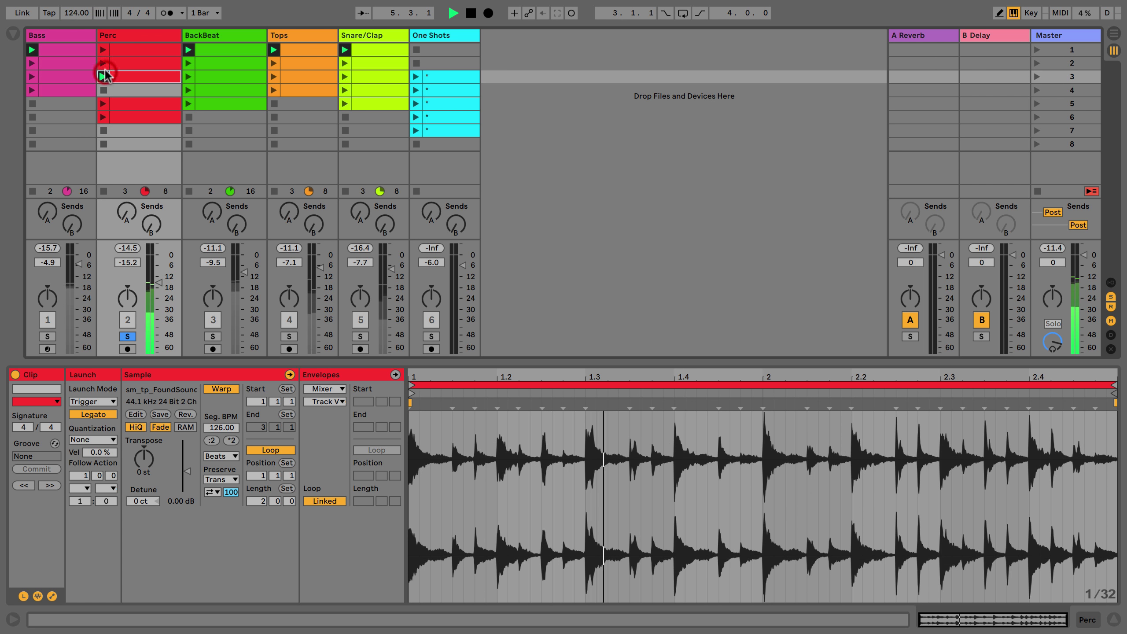
pyautogui.click(106, 51)
# Turn off Legato for the top three Perc clips and alternate between launching the first and second
pyautogui.keyDown('shift'); pyautogui.click(132, 74); pyautogui.keyUp('shift')
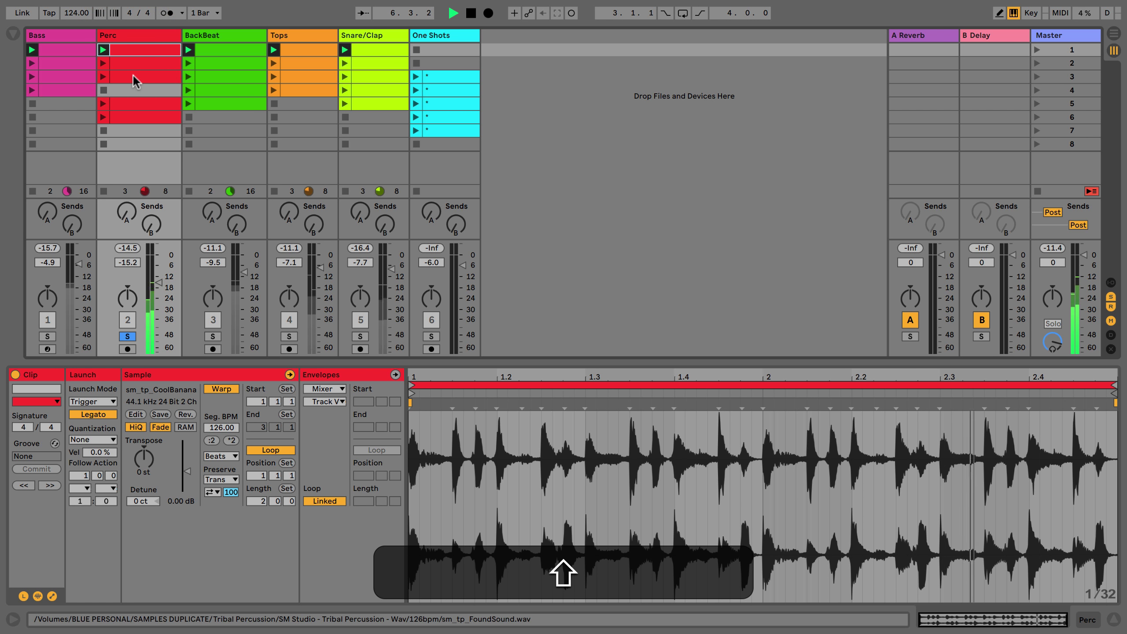
pyautogui.click(80, 415)
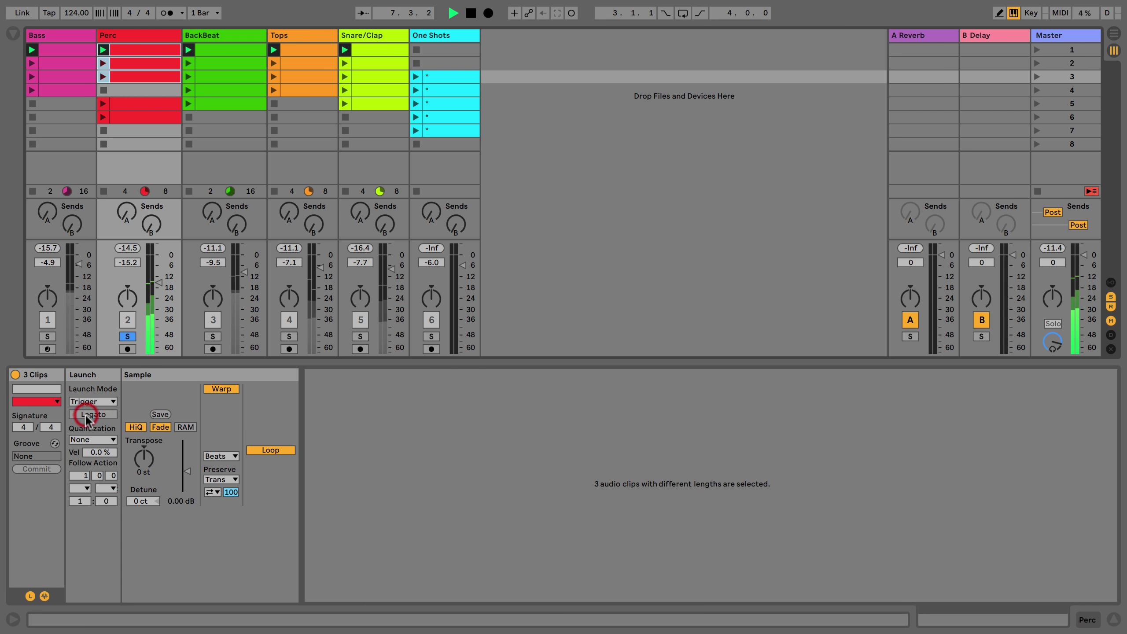
pyautogui.click(105, 63)
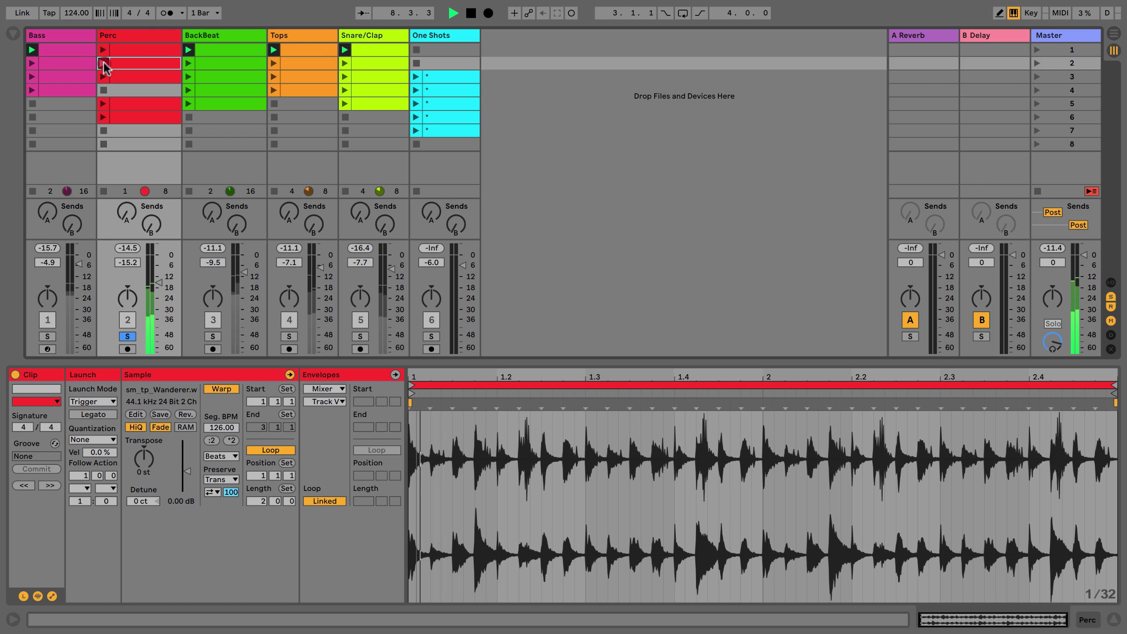
pyautogui.click(103, 63)
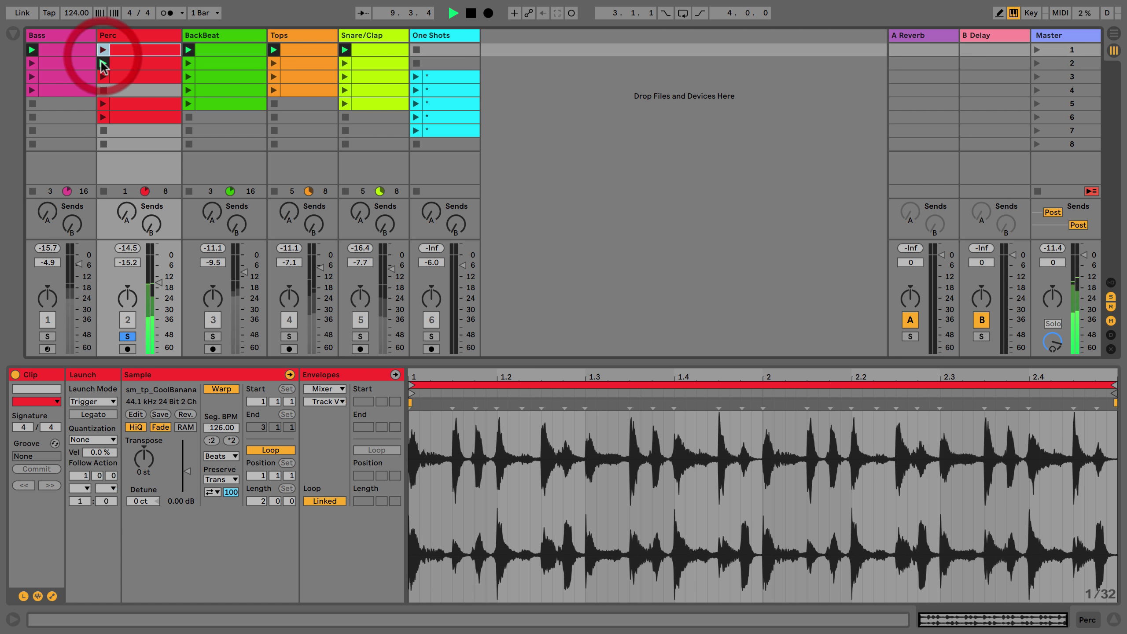
pyautogui.click(103, 64)
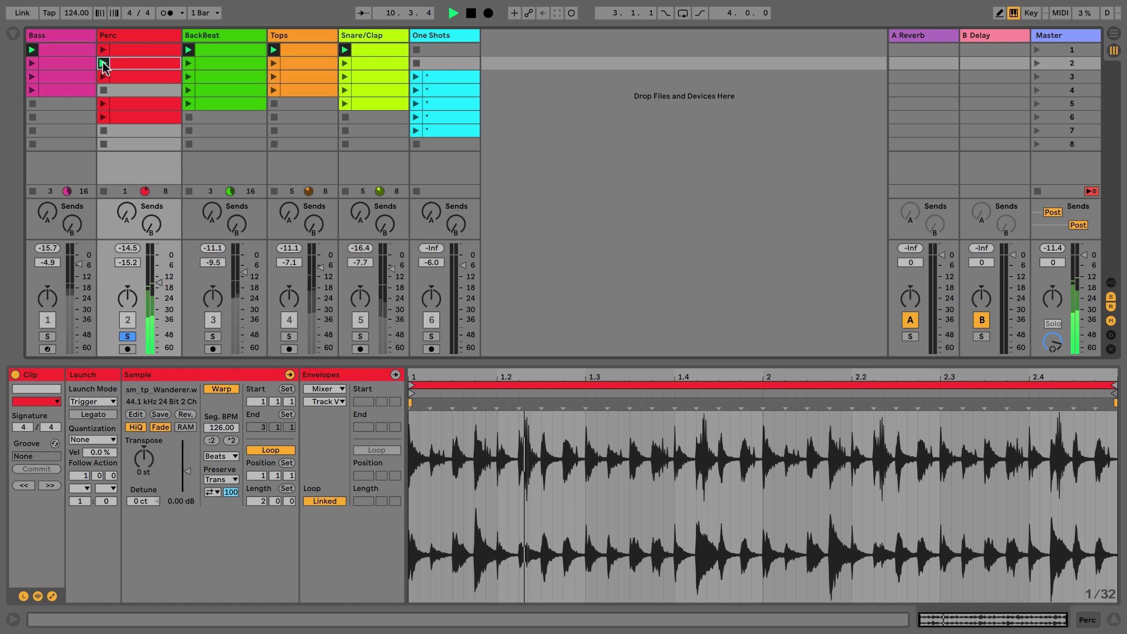
# Stop playback and turn Legato back on for the top three Perc clips as a group
pyautogui.click(116, 51)
pyautogui.keyDown('shift'); pyautogui.click(122, 77); pyautogui.keyUp('shift')
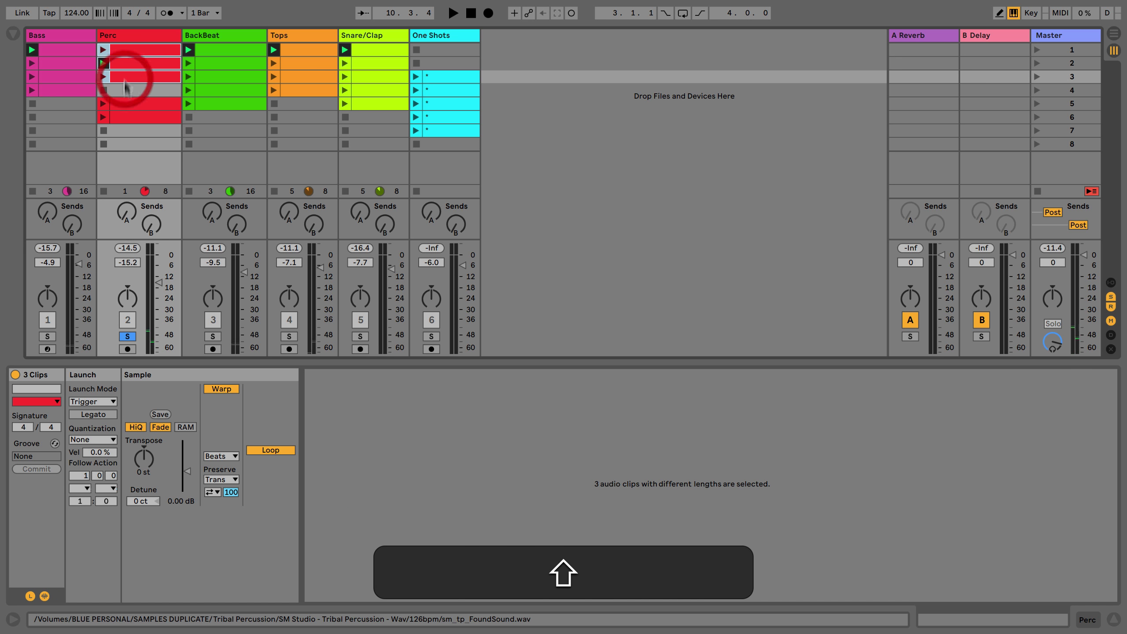
pyautogui.click(95, 414)
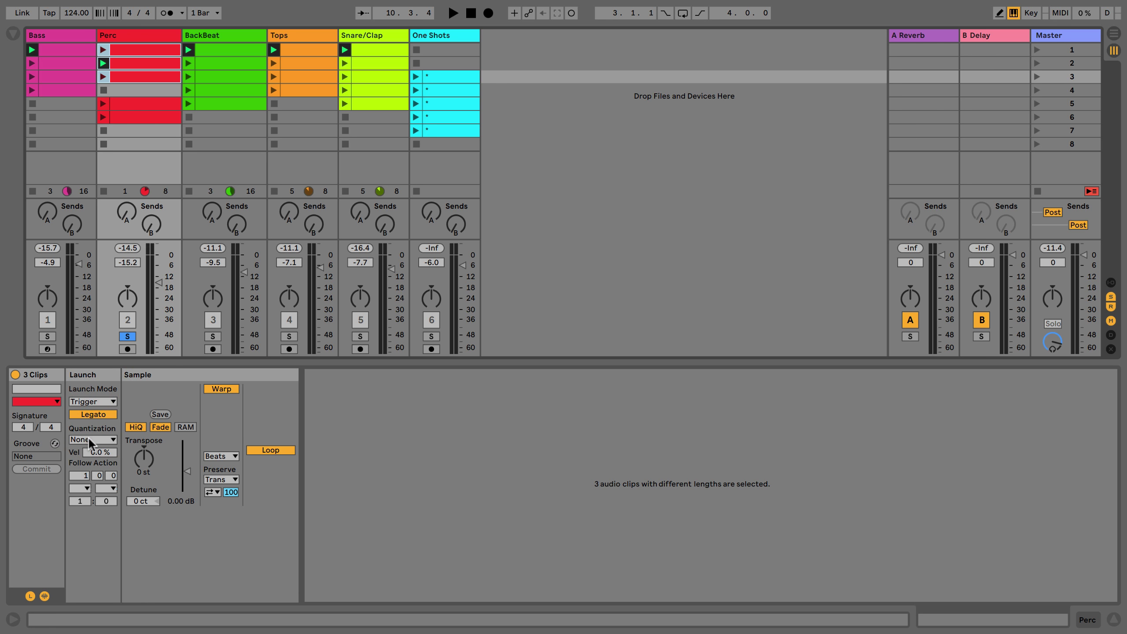
# Raise the launch velocity amount of the top three Perc clips to 100 % and return it to 0.0 %
pyautogui.moveTo(92, 454)
pyautogui.mouseDown()
pyautogui.moveTo(93, 414)
pyautogui.moveTo(89, 454)
pyautogui.mouseUp()
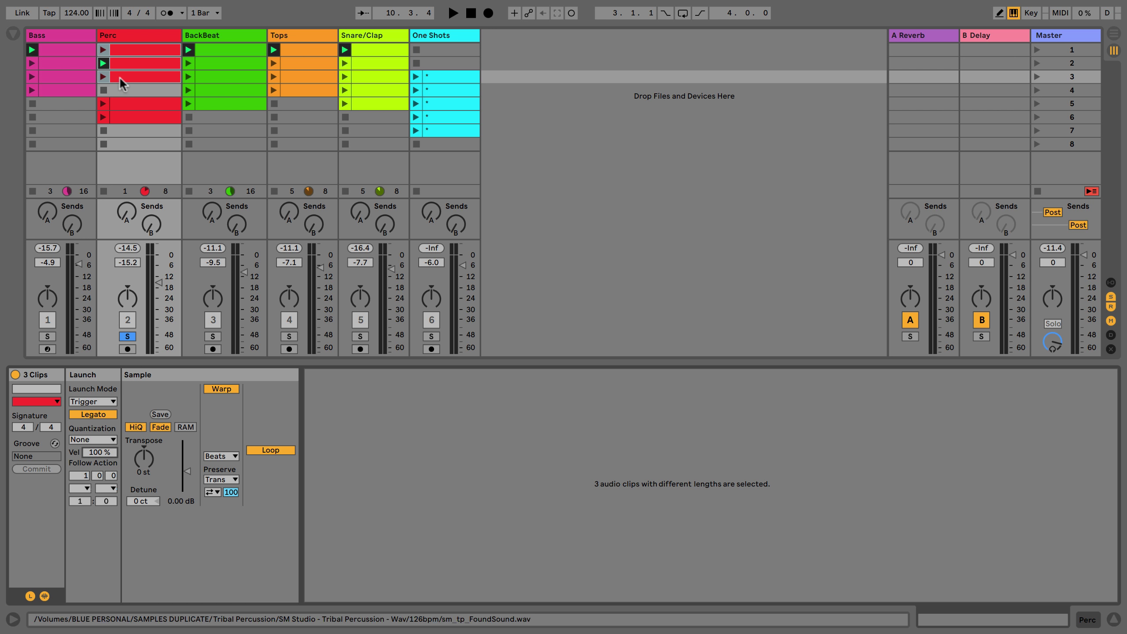
pyautogui.moveTo(98, 453); pyautogui.dragTo(22, 593)
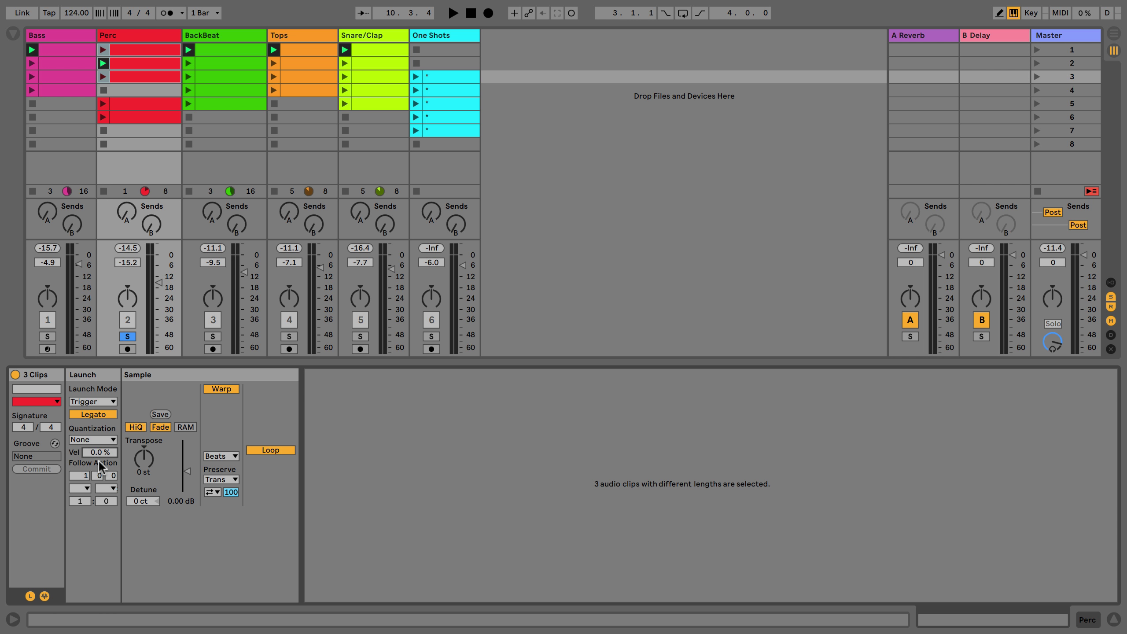
# Step through the Perc clips and the empty slot that separates the upper and lower clip groups
pyautogui.click(127, 62)
pyautogui.click(127, 76)
pyautogui.click(124, 50)
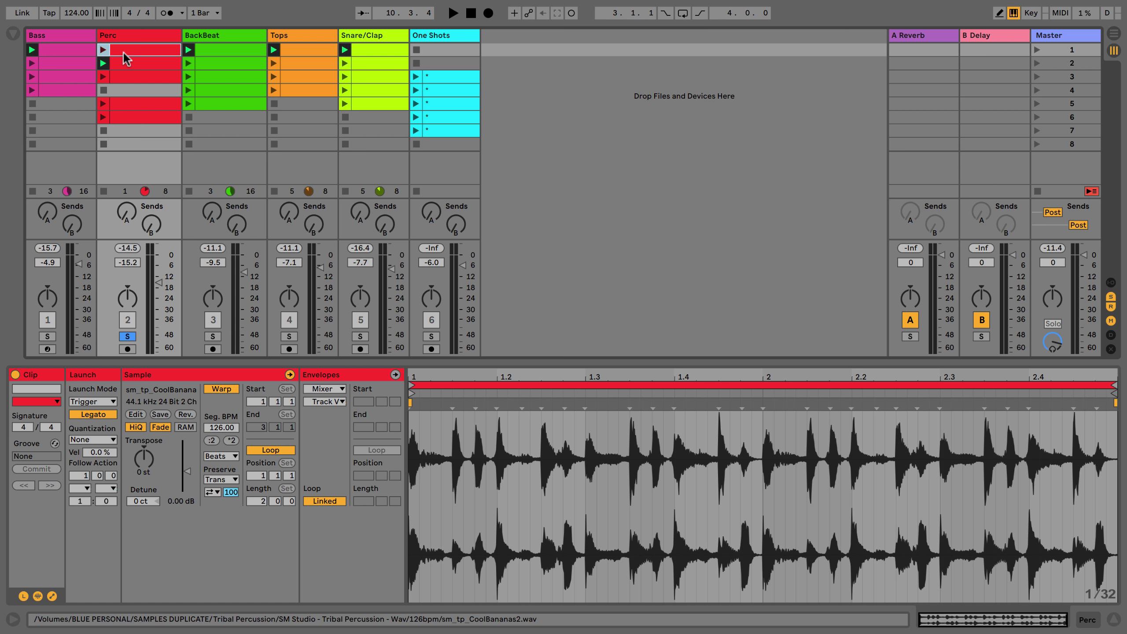
pyautogui.click(125, 76)
pyautogui.click(120, 103)
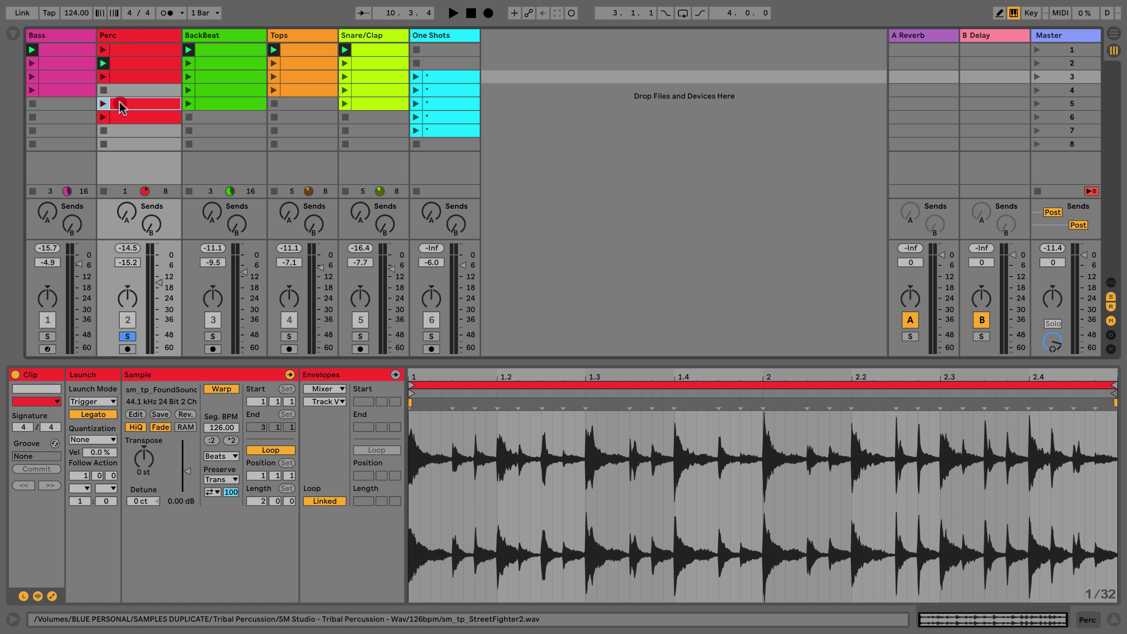
pyautogui.click(122, 116)
pyautogui.click(120, 91)
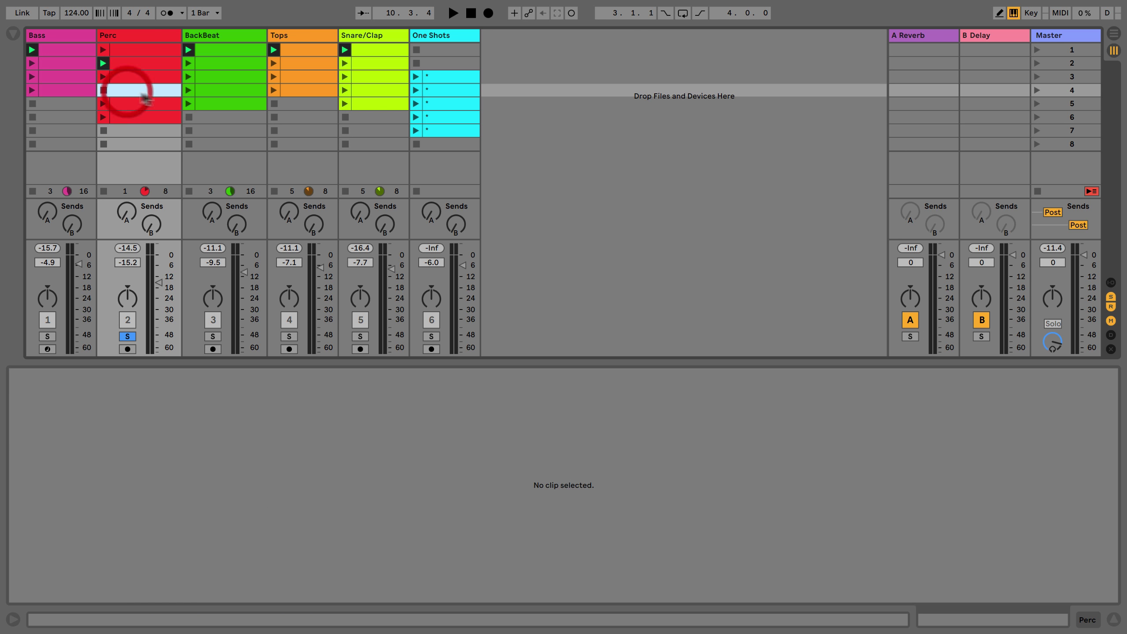
pyautogui.click(117, 74)
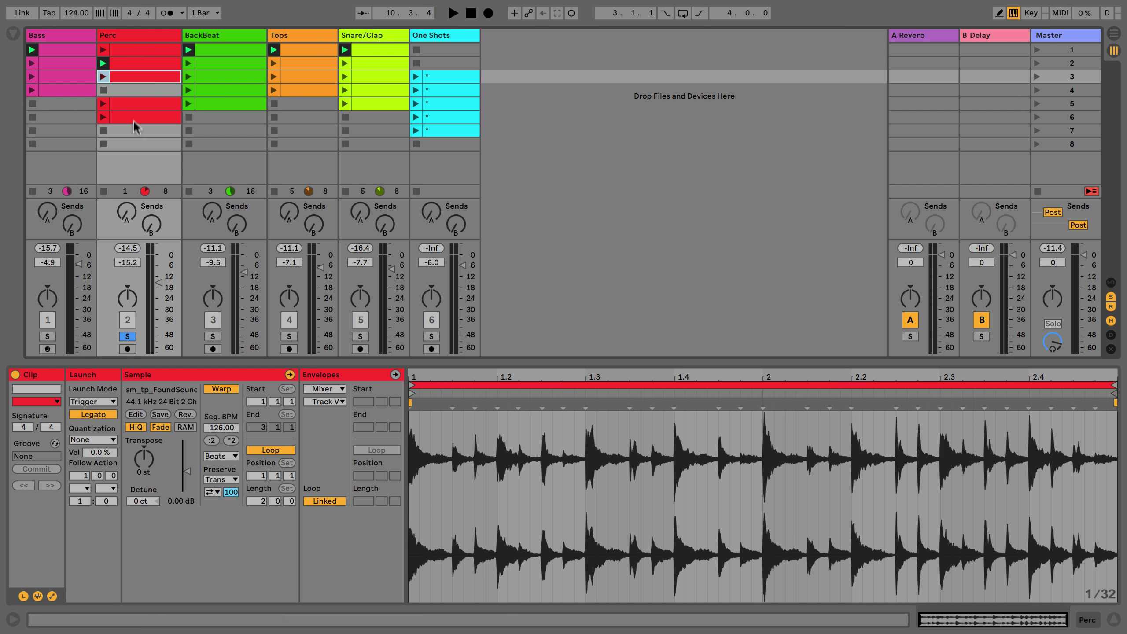
# Select the top three Perc clips together and pick the bars value of their Follow Action time
pyautogui.click(102, 53)
pyautogui.keyDown('shift'); pyautogui.click(132, 78); pyautogui.keyUp('shift')
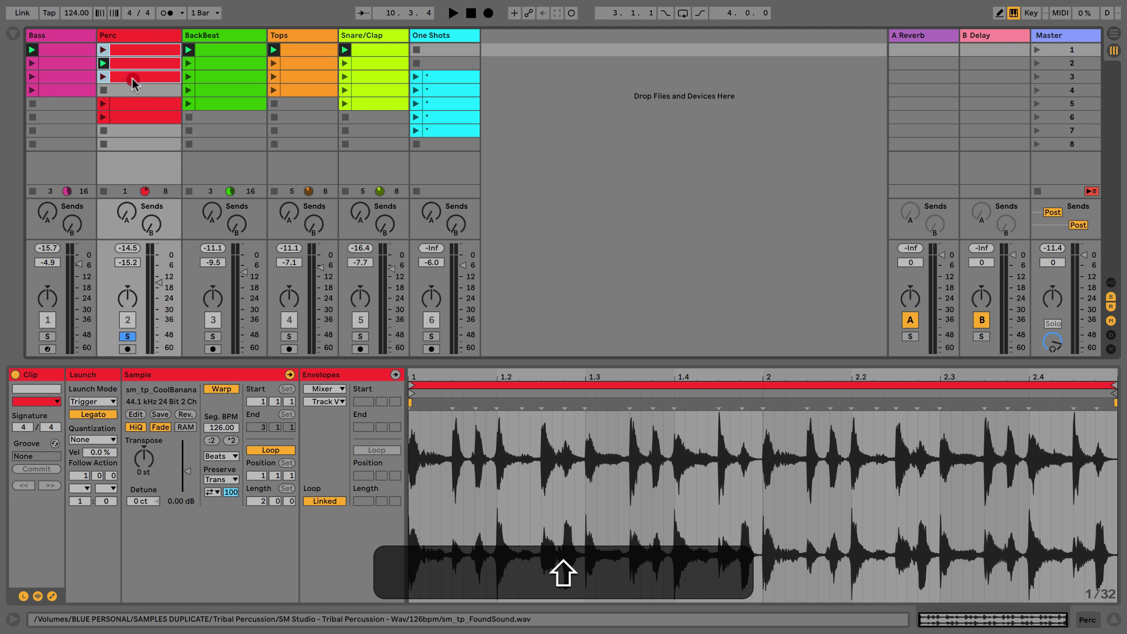
pyautogui.click(80, 475)
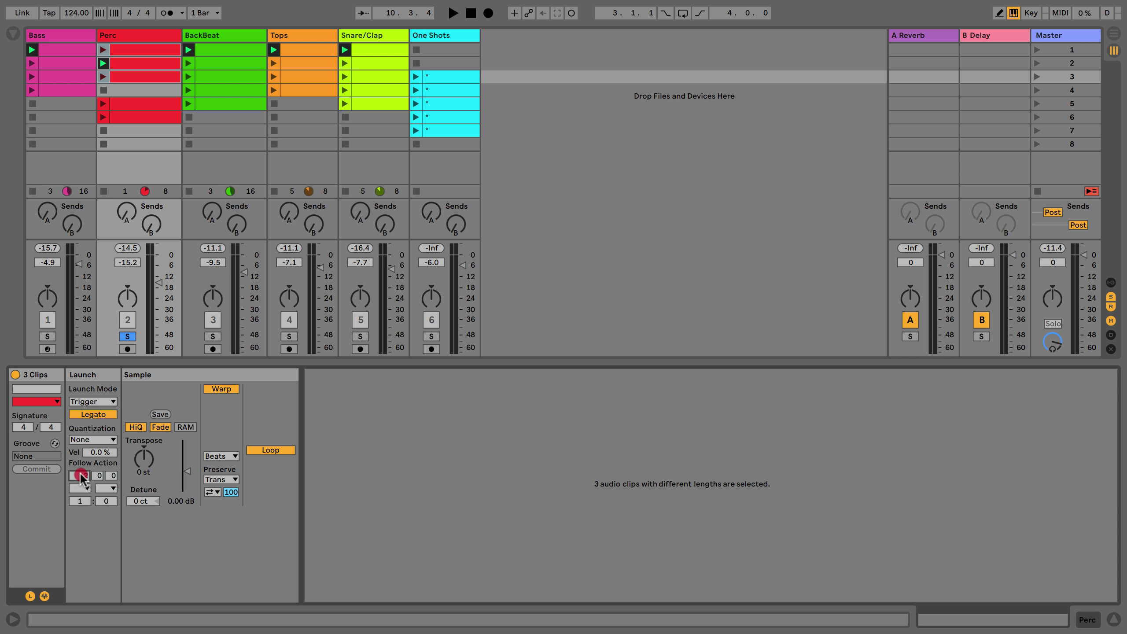
pyautogui.click(82, 478)
# Review the Follow Action choices and chance values available for the top three Perc clips
pyautogui.click(81, 488)
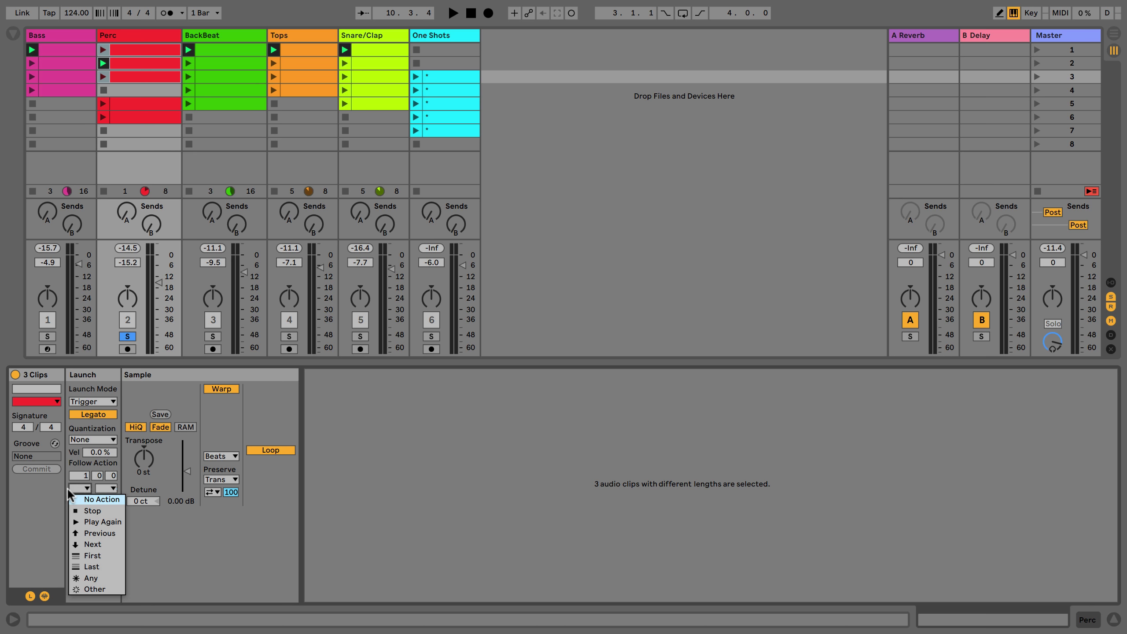
pyautogui.click(80, 488)
pyautogui.click(81, 488)
pyautogui.click(81, 490)
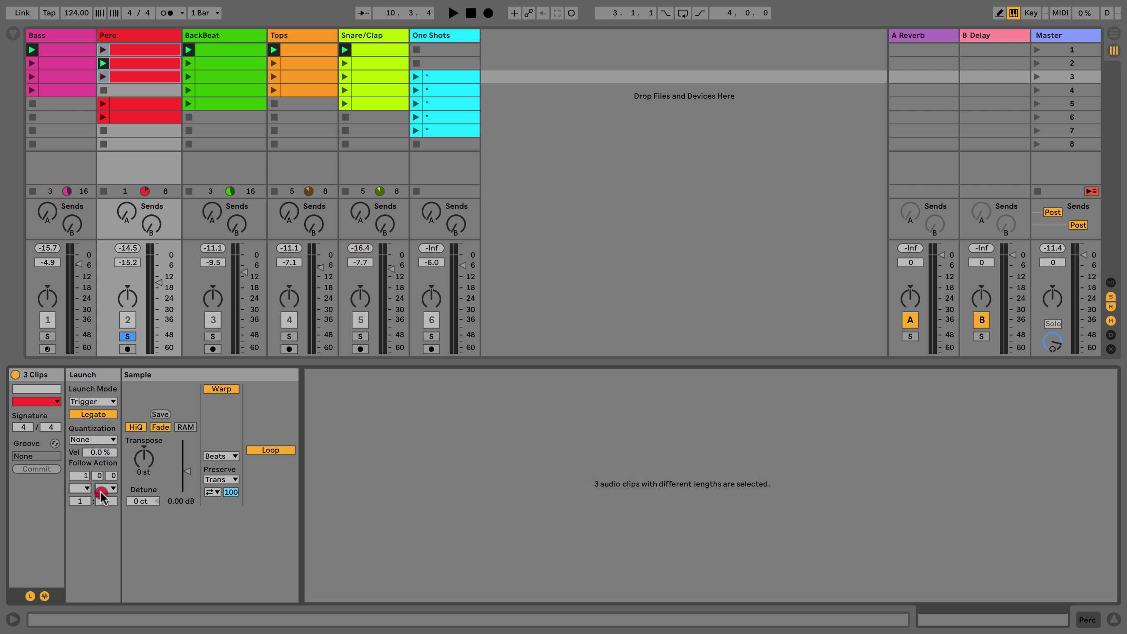
pyautogui.click(81, 488)
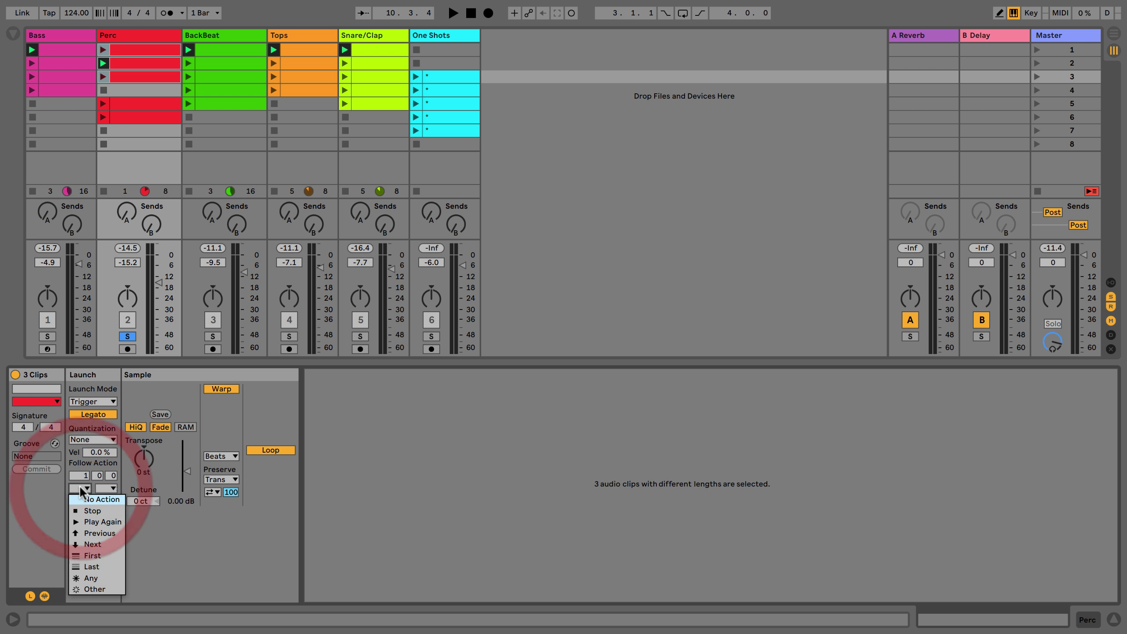
pyautogui.click(81, 489)
pyautogui.click(81, 489)
pyautogui.click(81, 489)
pyautogui.click(86, 490)
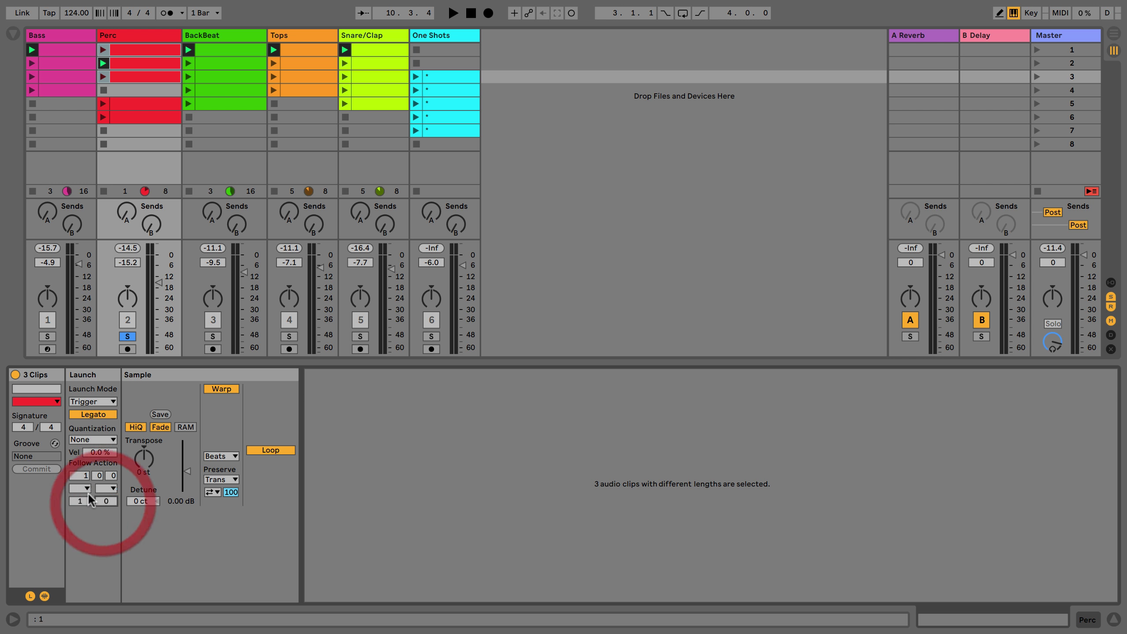
pyautogui.click(83, 489)
pyautogui.click(104, 488)
pyautogui.click(103, 508)
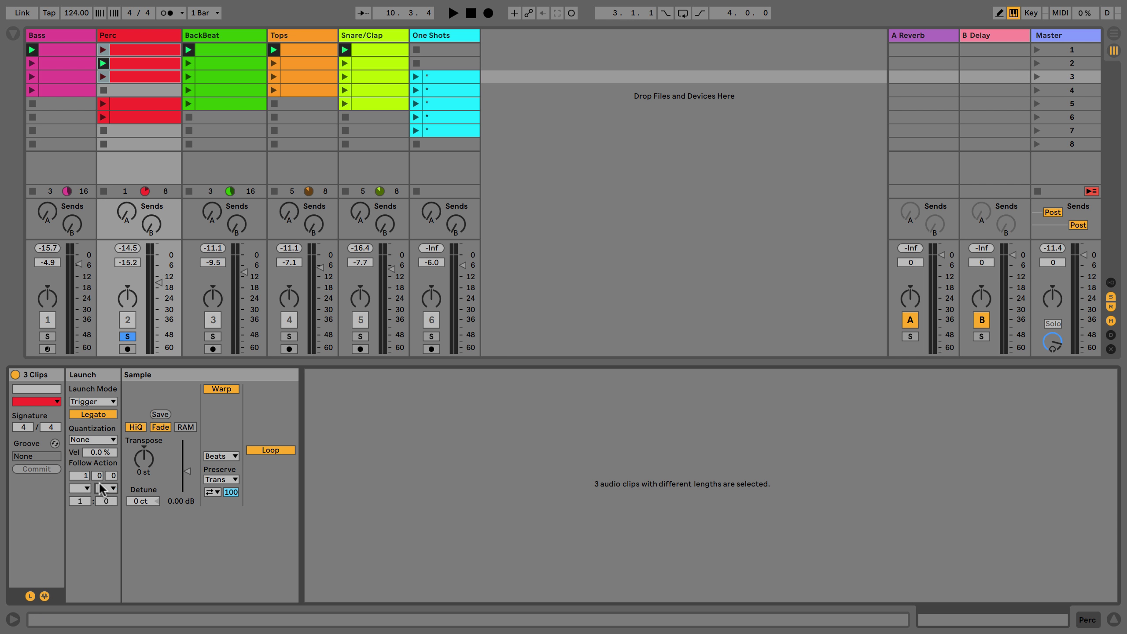
pyautogui.click(82, 489)
pyautogui.click(81, 488)
# Set the first Follow Action of the top three Perc clips to Any
pyautogui.click(84, 488)
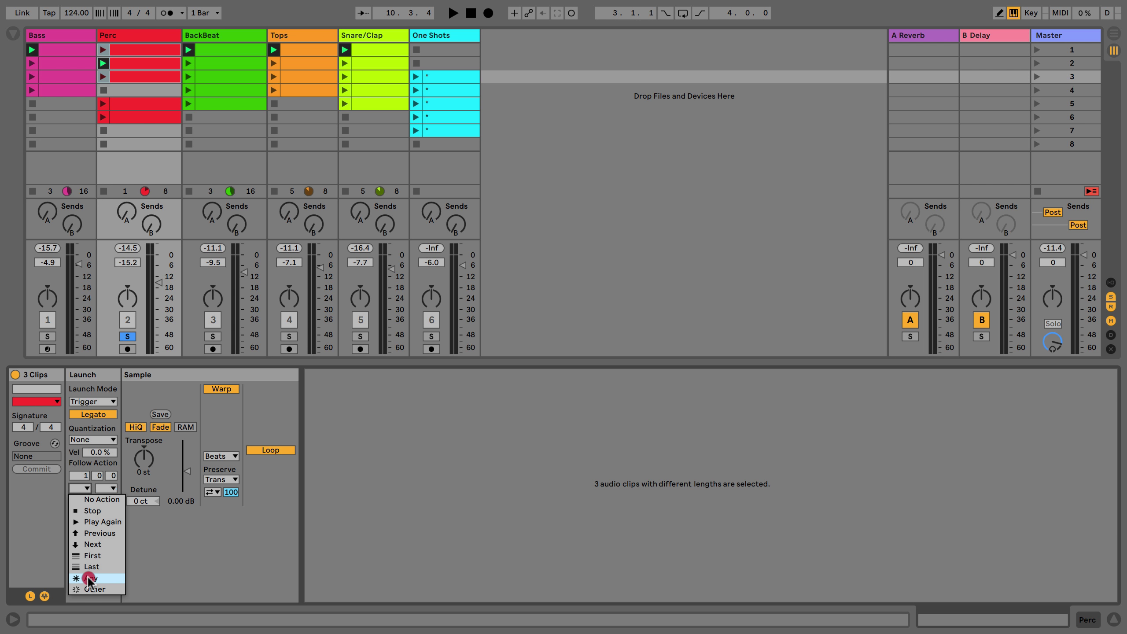
pyautogui.click(88, 576)
pyautogui.click(78, 499)
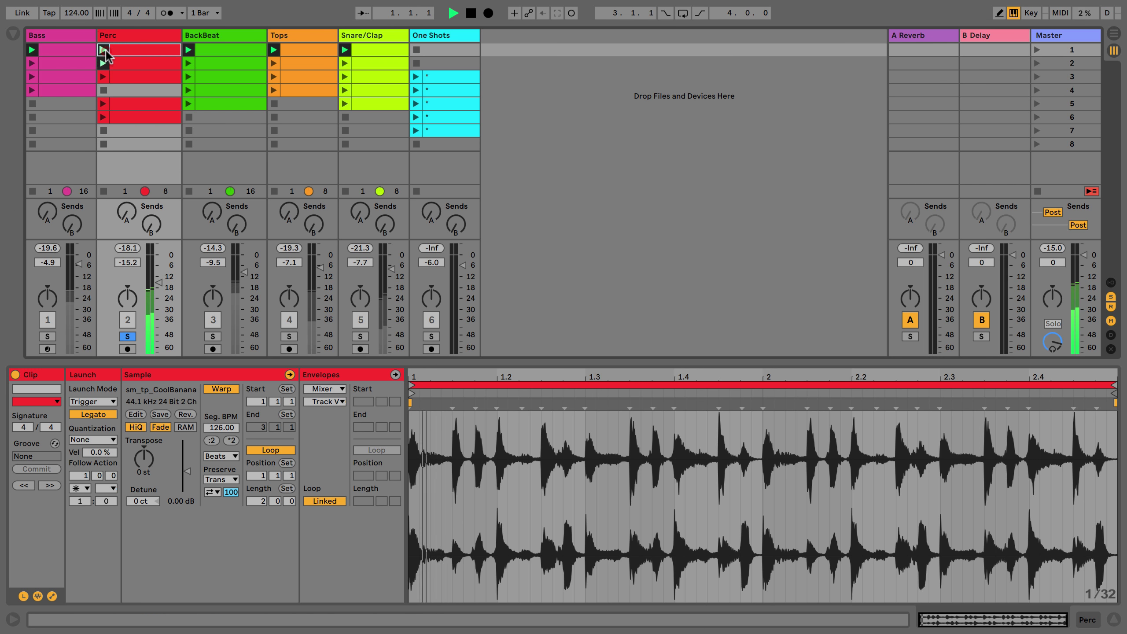
# Launch the first Perc clip to audition the Follow Action, and stop playback
pyautogui.click(103, 49)
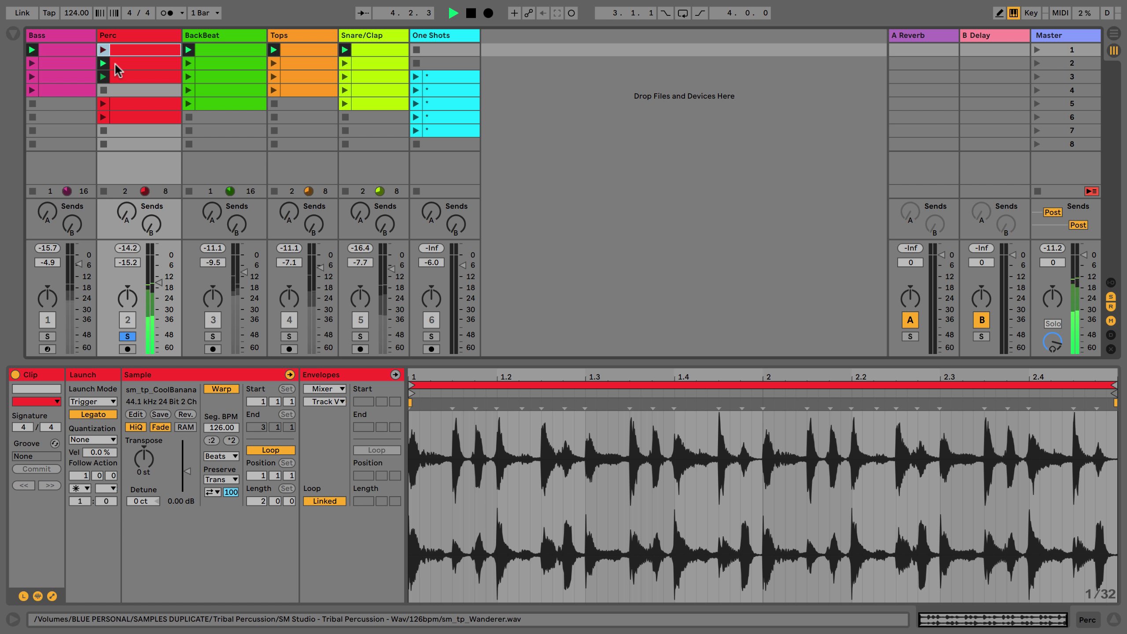
pyautogui.press('space')
# Select all five Perc clips together and set their first Follow Action to Any
pyautogui.click(136, 50)
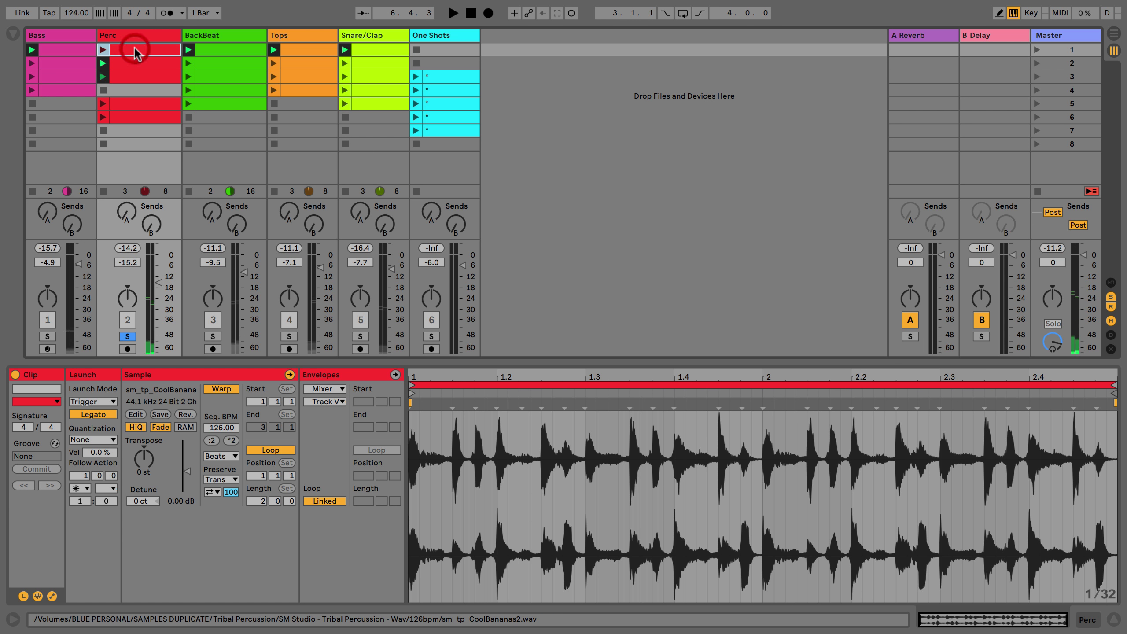
pyautogui.keyDown('shift'); pyautogui.click(125, 116); pyautogui.keyUp('shift')
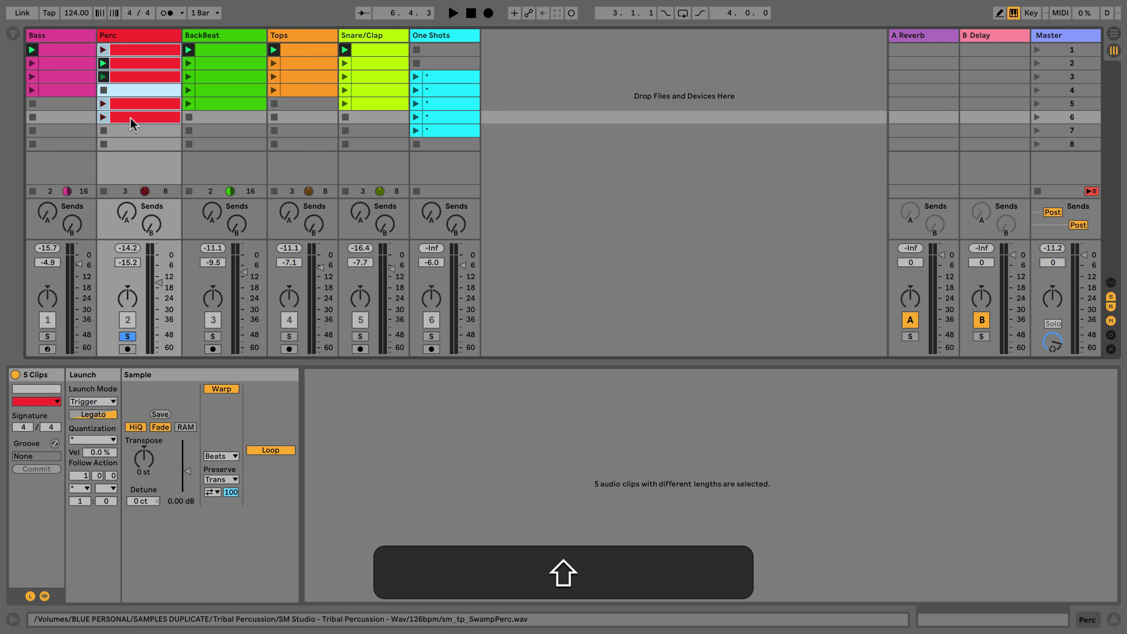
pyautogui.click(80, 489)
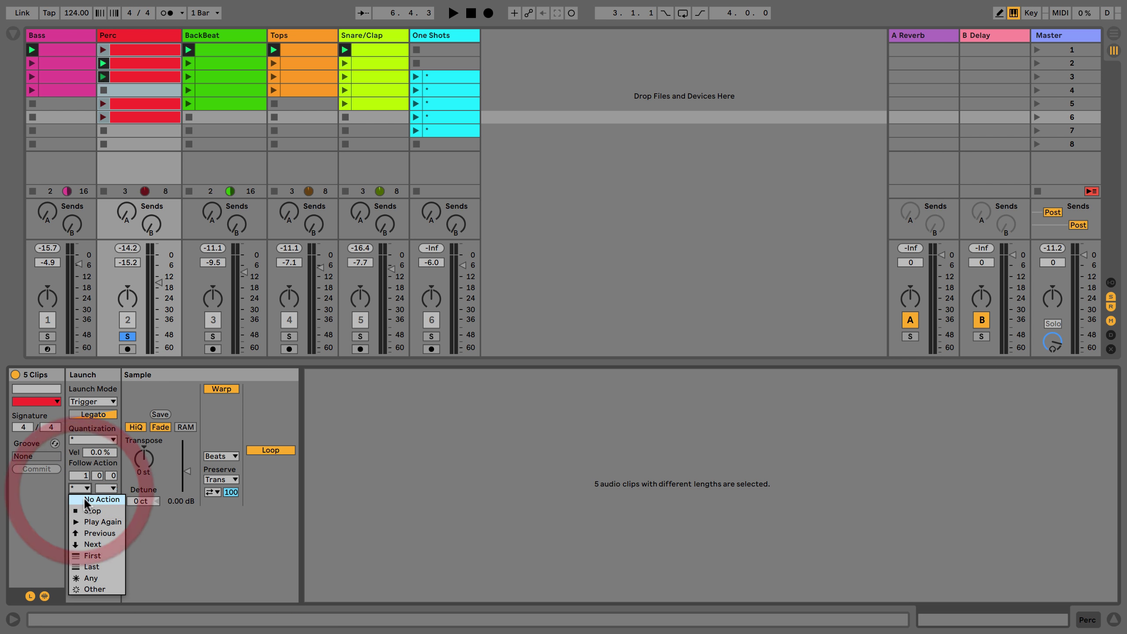
pyautogui.click(90, 578)
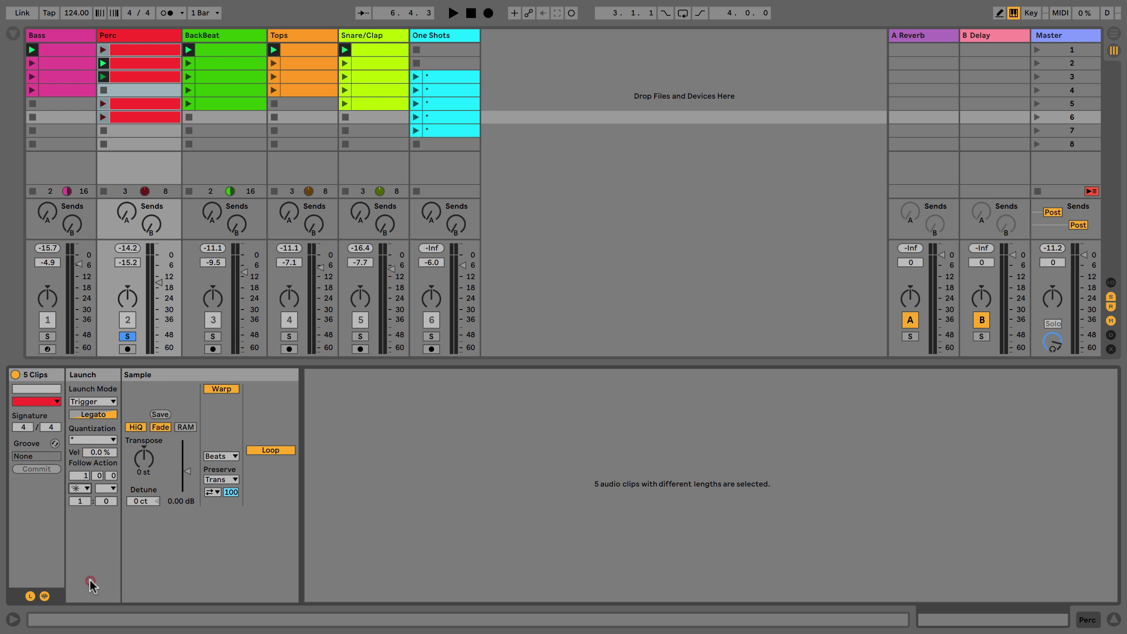
# Set the launch quantization of the five Perc clips to 1/16, and launch the first Perc clip to audition them
pyautogui.click(77, 435)
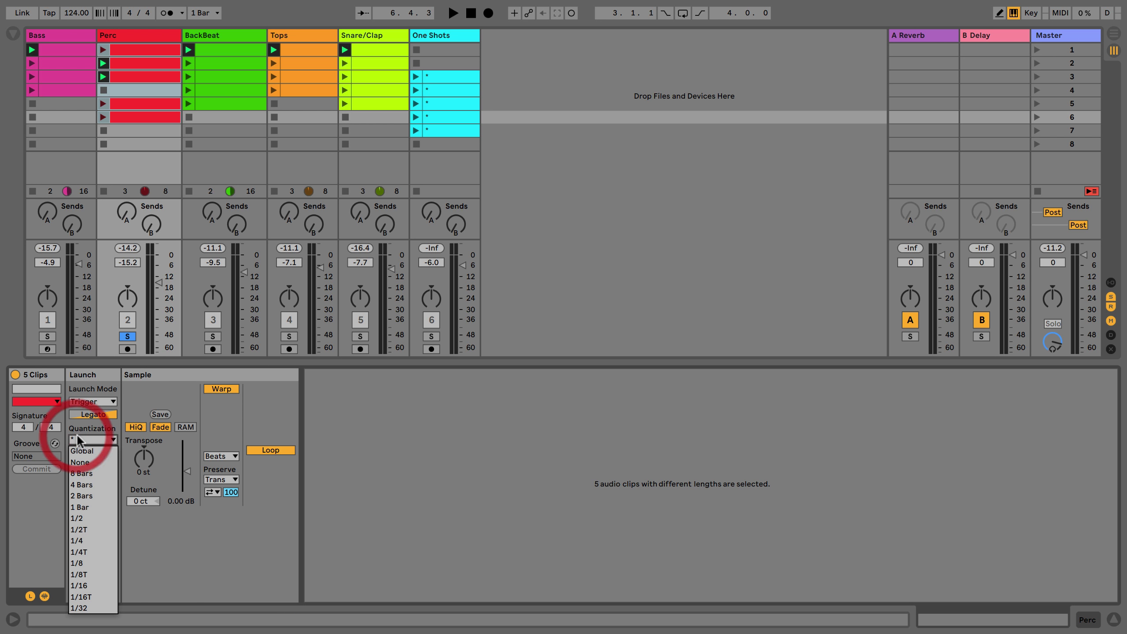
pyautogui.click(80, 585)
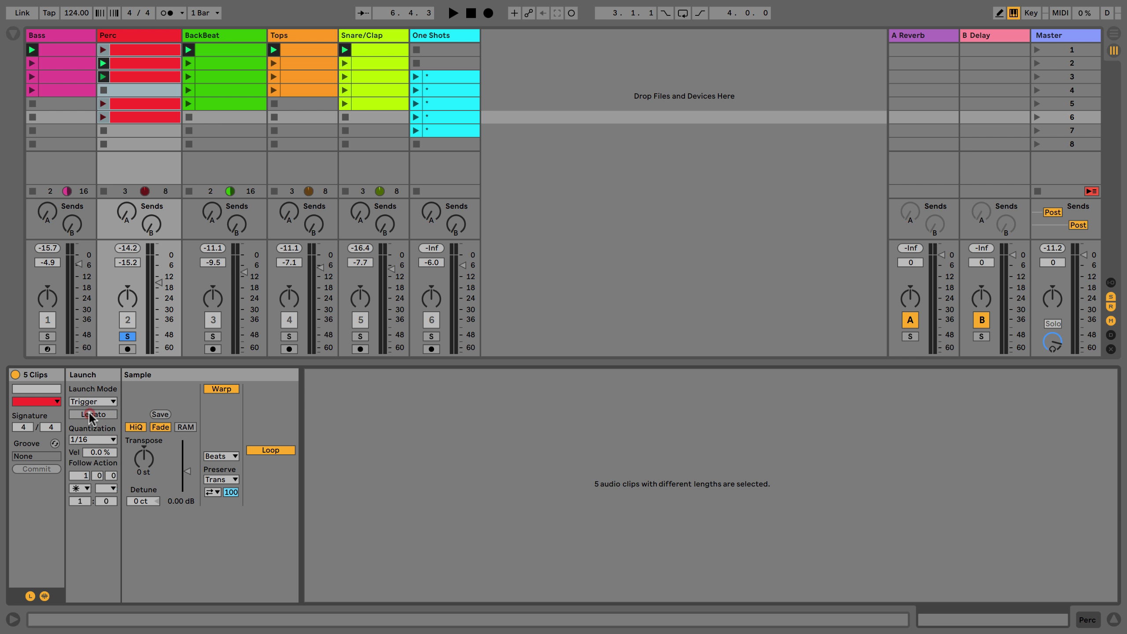
pyautogui.click(77, 500)
pyautogui.click(104, 50)
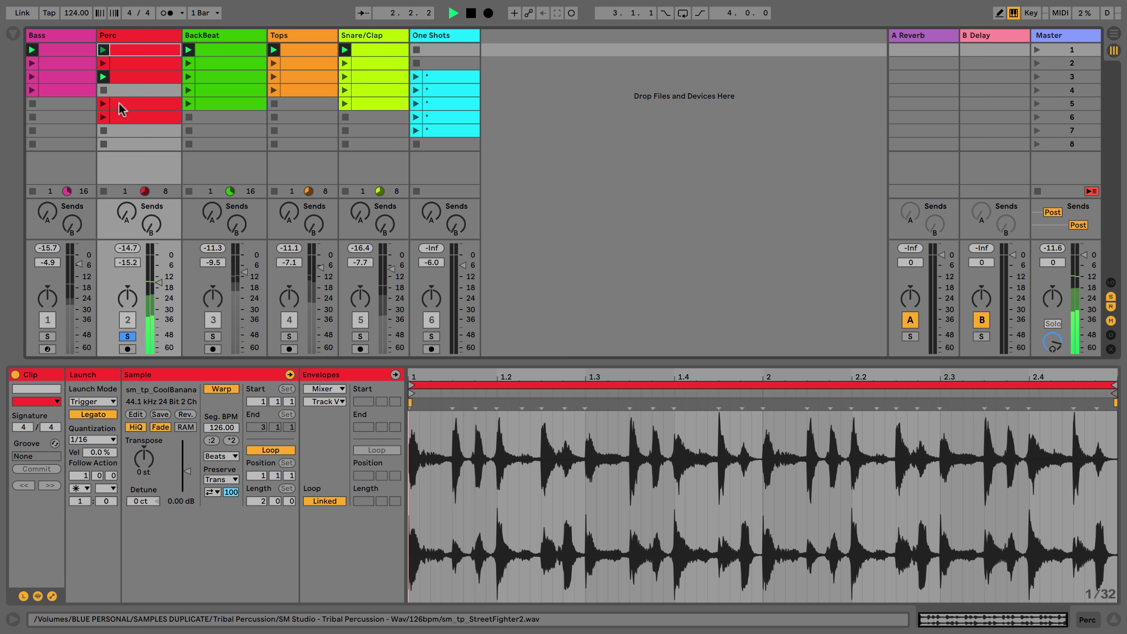
# Move the two lowest Perc clips up one slot so that all five Perc clips sit in adjacent slots
pyautogui.click(113, 92)
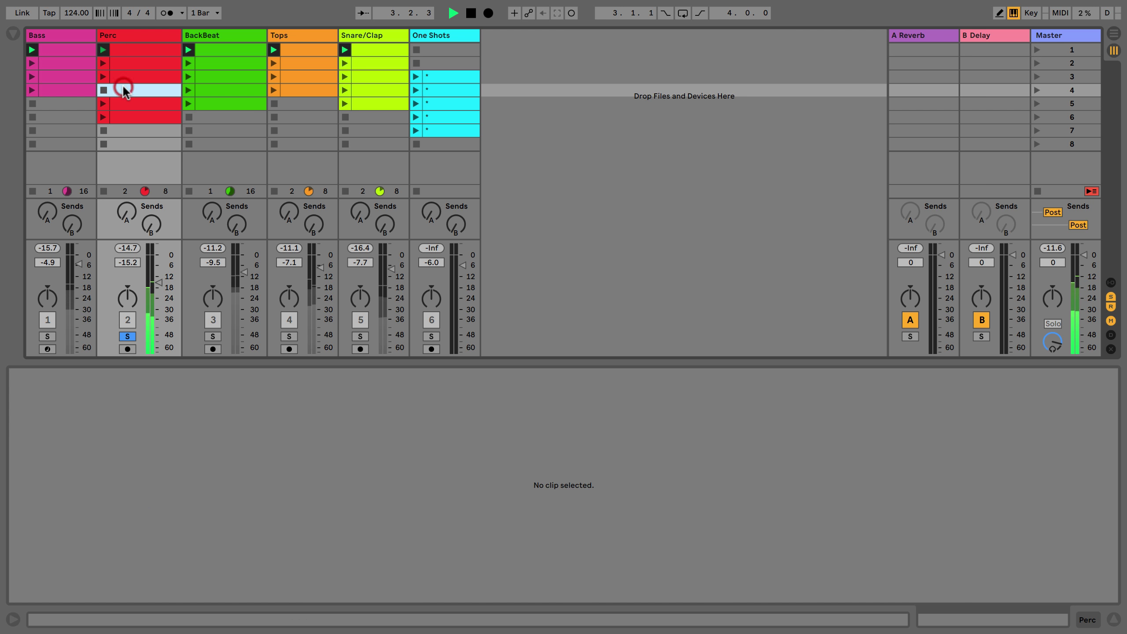
pyautogui.click(123, 104)
pyautogui.keyDown('shift'); pyautogui.click(123, 114); pyautogui.keyUp('shift')
pyautogui.moveTo(122, 111); pyautogui.dragTo(124, 93)
pyautogui.click(123, 114)
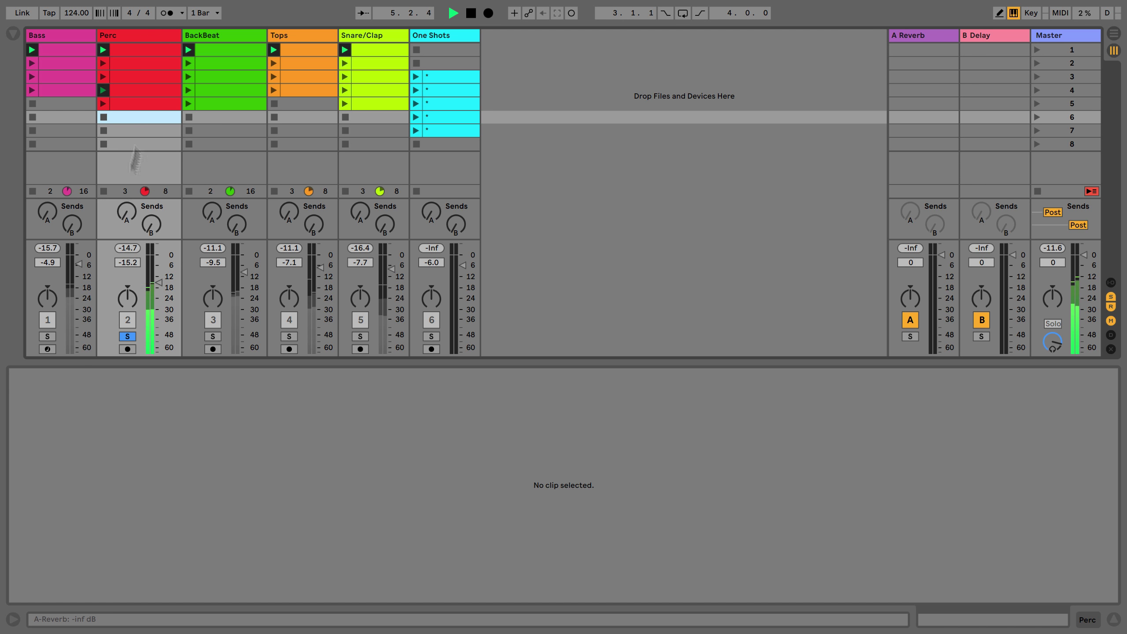
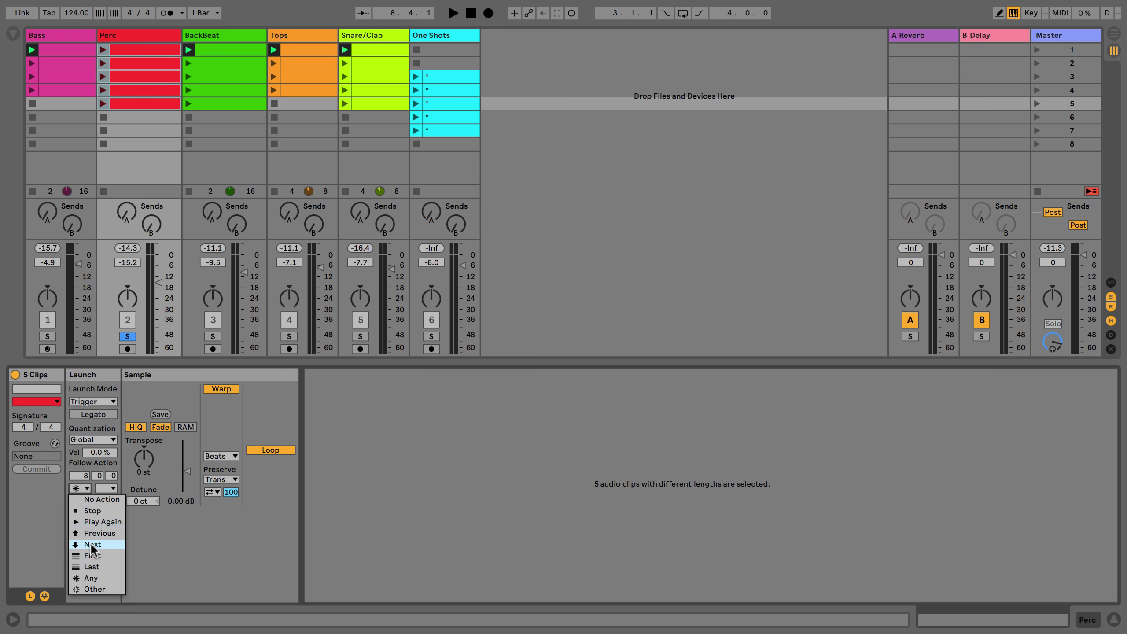
# Try Next as the first Follow Action of the five Perc clips, and return it to Any
pyautogui.click(92, 545)
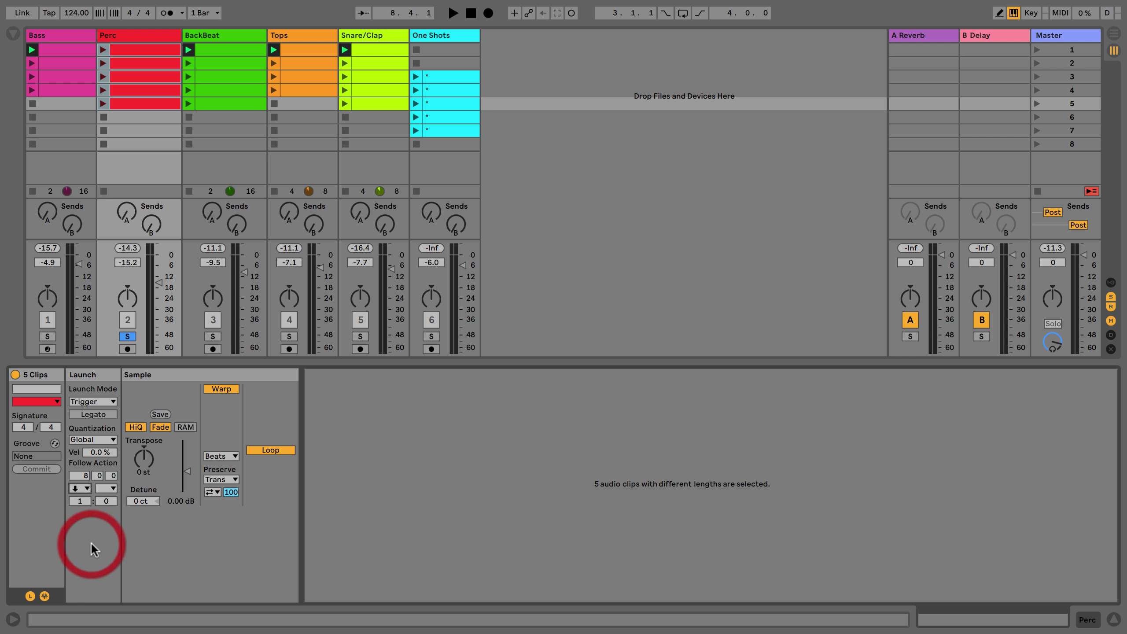
pyautogui.click(75, 486)
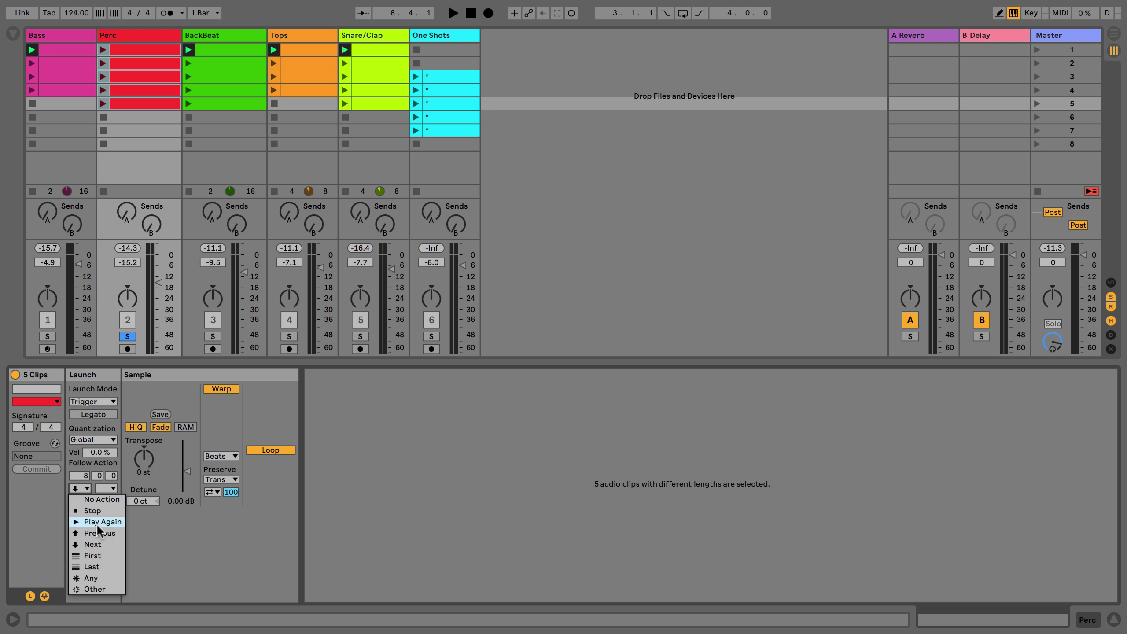
pyautogui.click(89, 578)
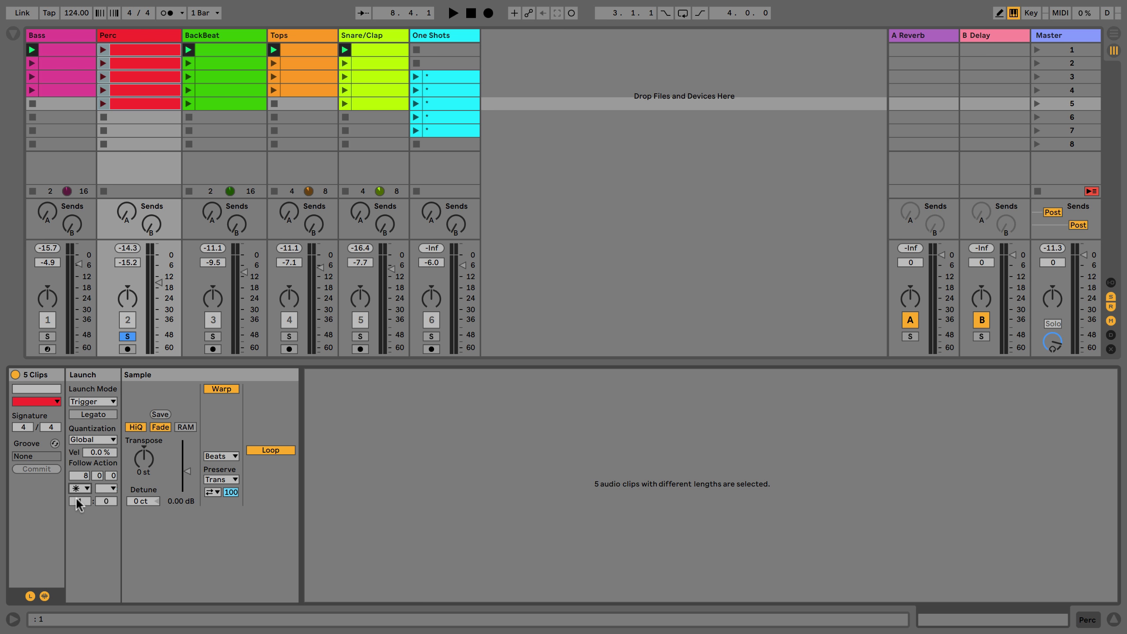
# Launch the first Perc clip and turn off the Perc track's solo to hear it with the other tracks
pyautogui.click(101, 52)
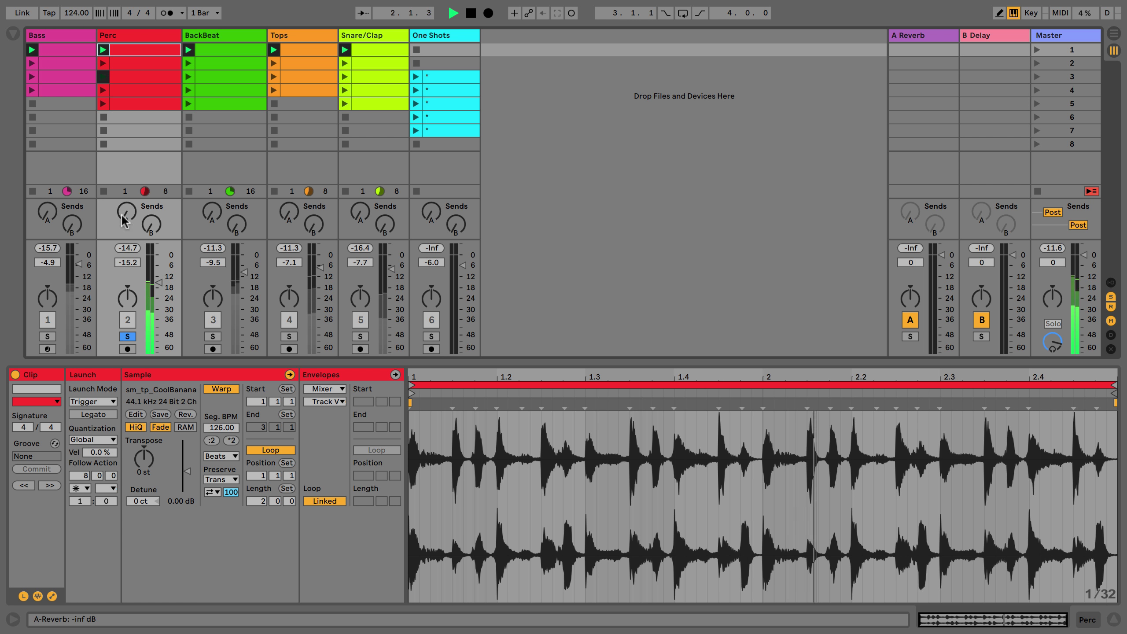
pyautogui.click(126, 336)
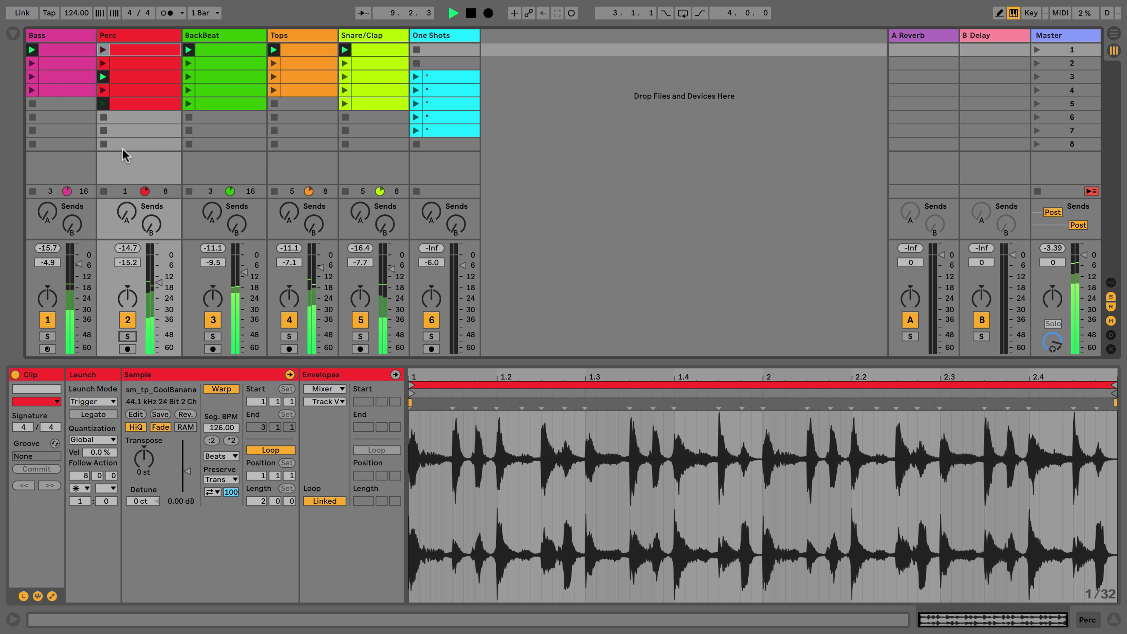
# Solo the Tops track in place of BackBeat, and select all four Tops clips together
pyautogui.click(211, 336)
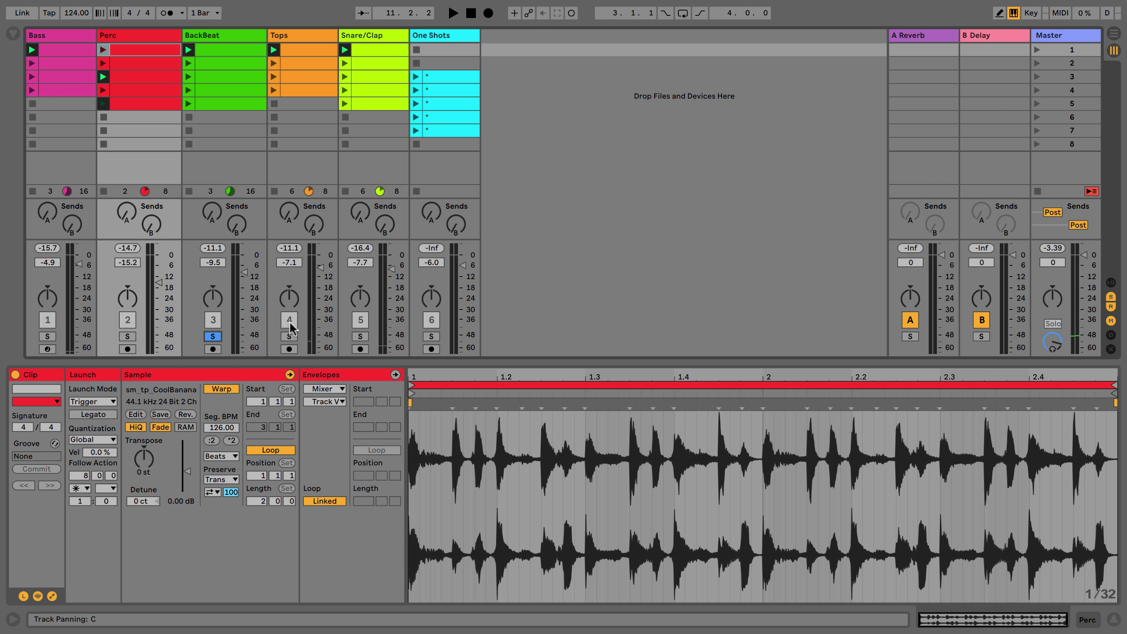
pyautogui.click(289, 336)
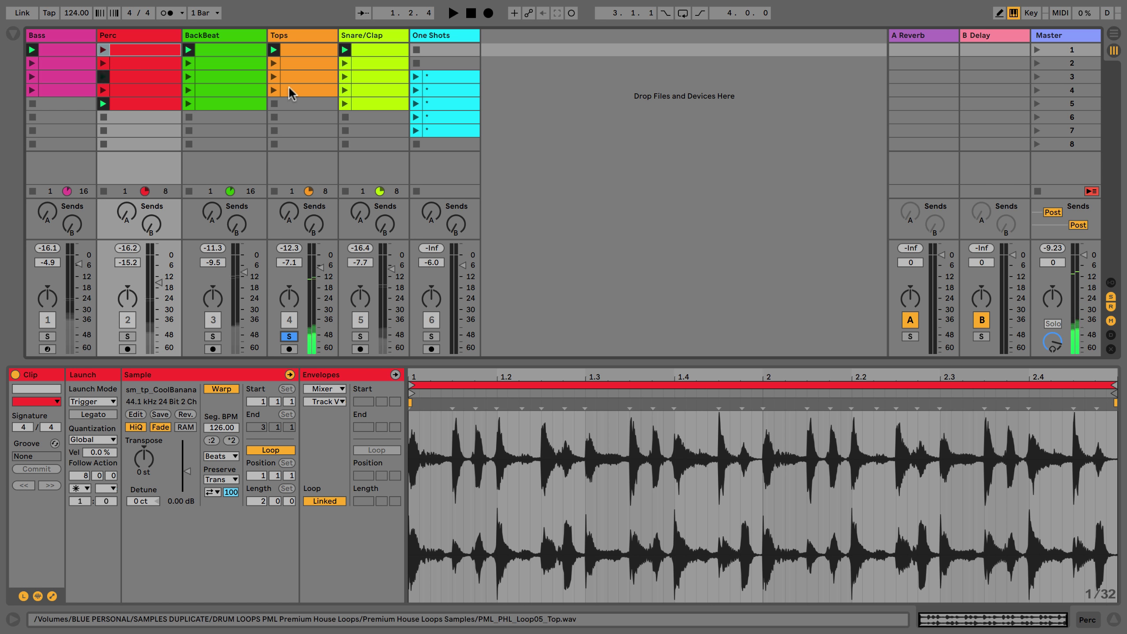
pyautogui.click(287, 51)
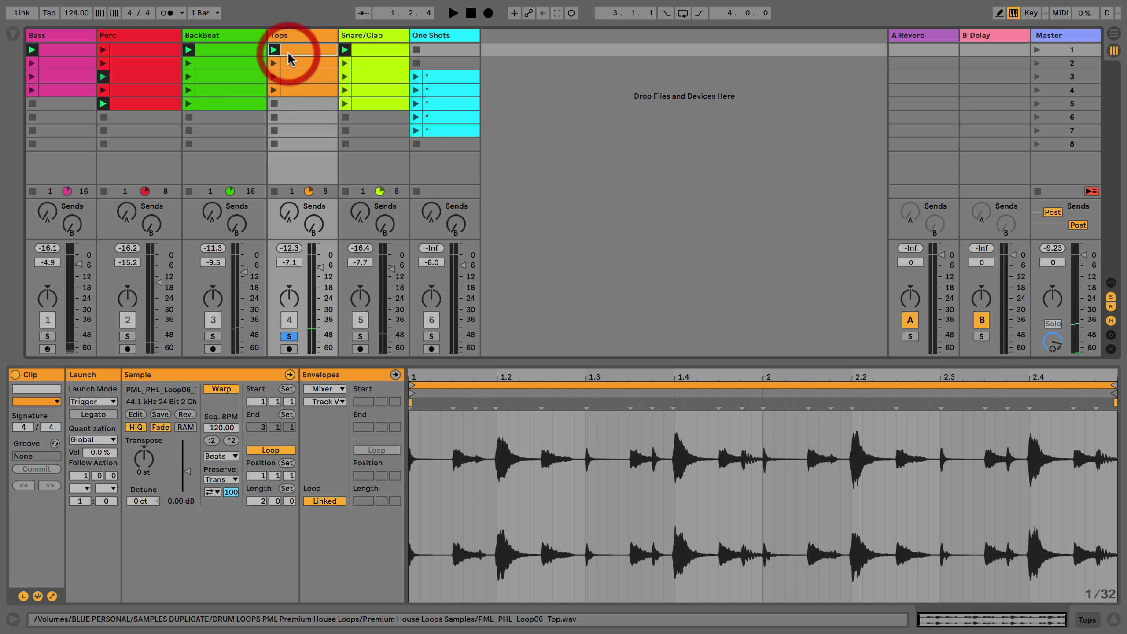
pyautogui.keyDown('shift'); pyautogui.click(287, 87); pyautogui.keyUp('shift')
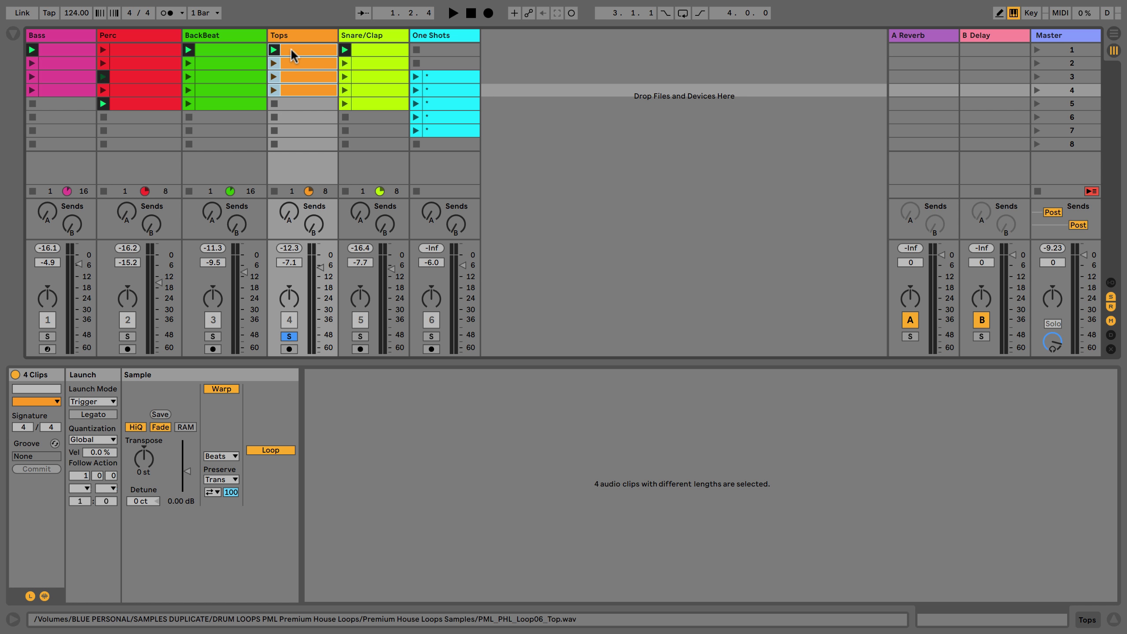
# Turn on Legato for the four Tops clips and set their launch quantization to 1/16
pyautogui.click(83, 415)
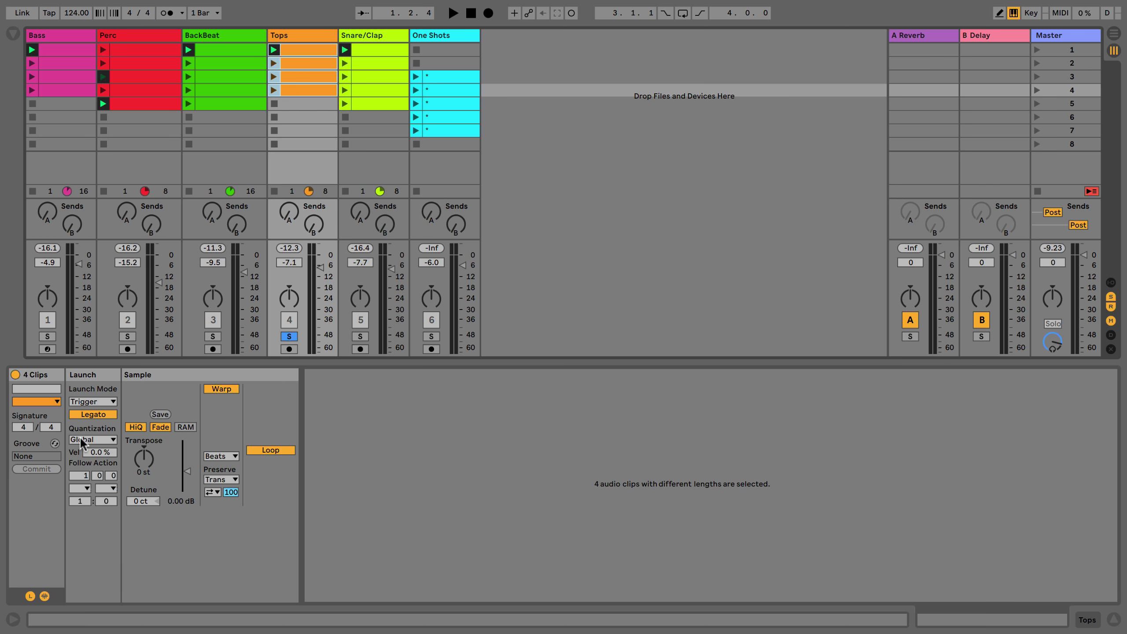
pyautogui.click(82, 439)
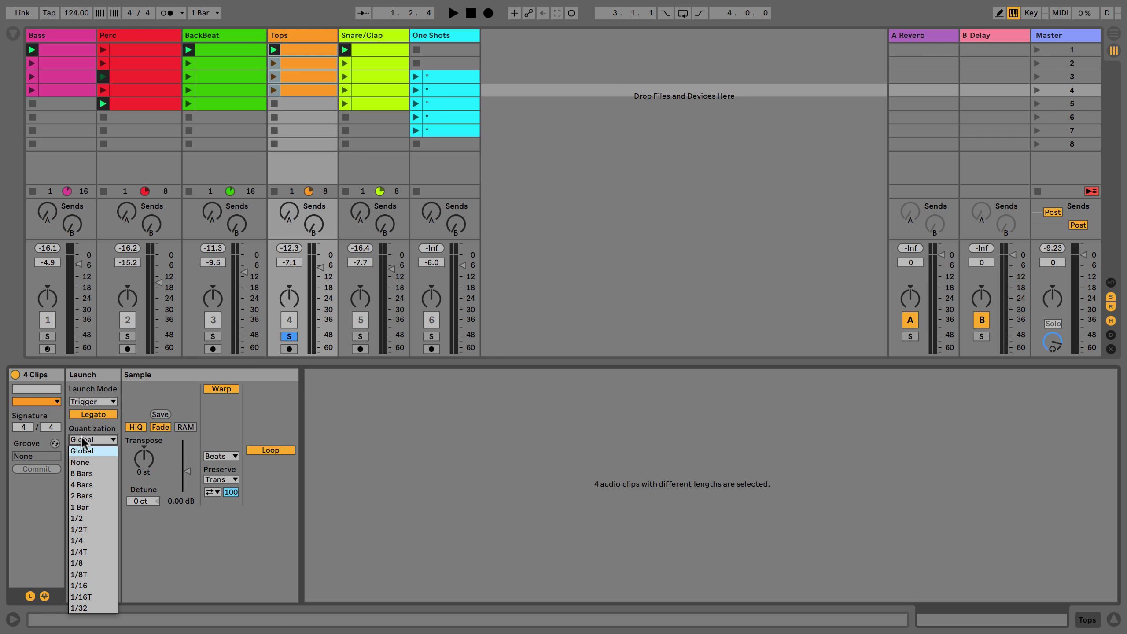
pyautogui.click(81, 585)
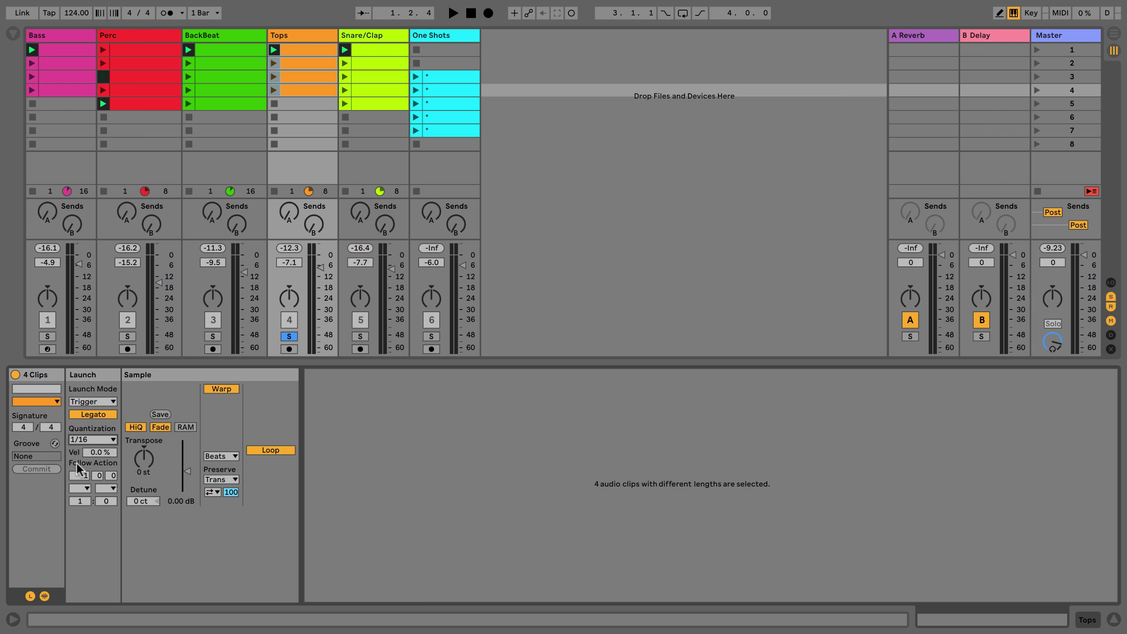
# Set the Follow Action time of the Tops clips to 0.0.1, with Any as first action at chance 10
pyautogui.moveTo(78, 476); pyautogui.dragTo(76, 542)
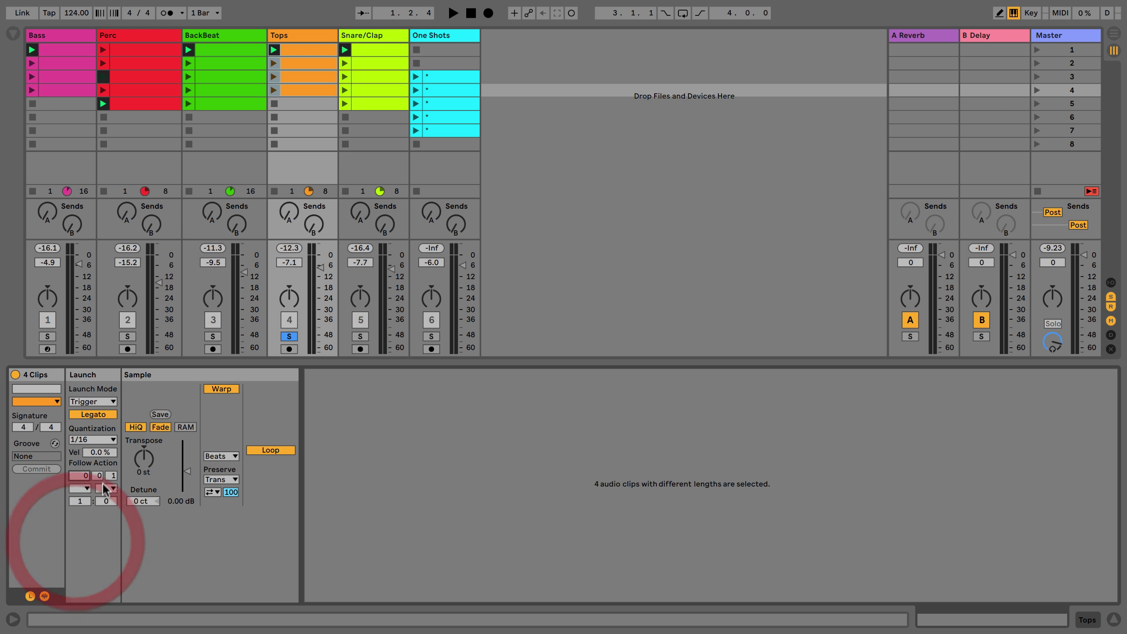
pyautogui.click(89, 487)
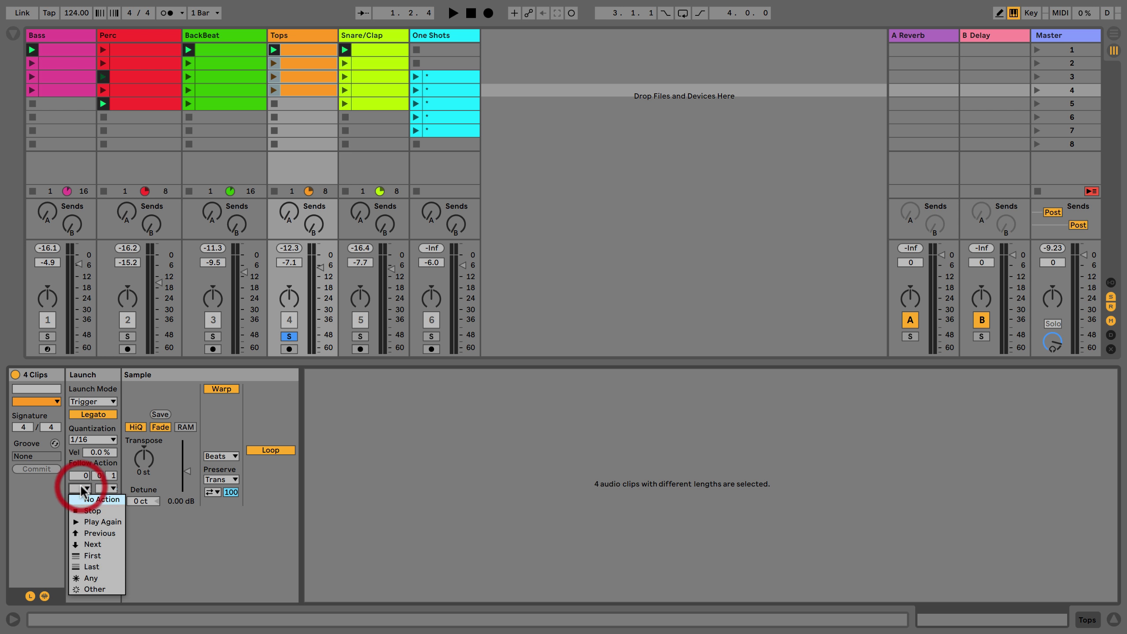
pyautogui.click(88, 573)
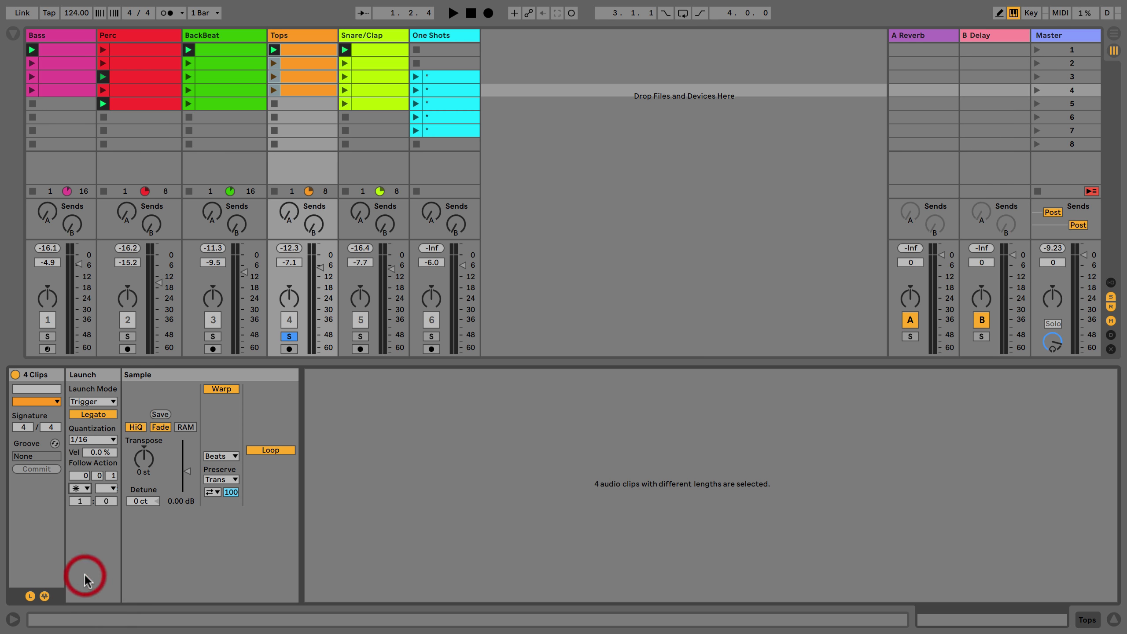
pyautogui.click(80, 501)
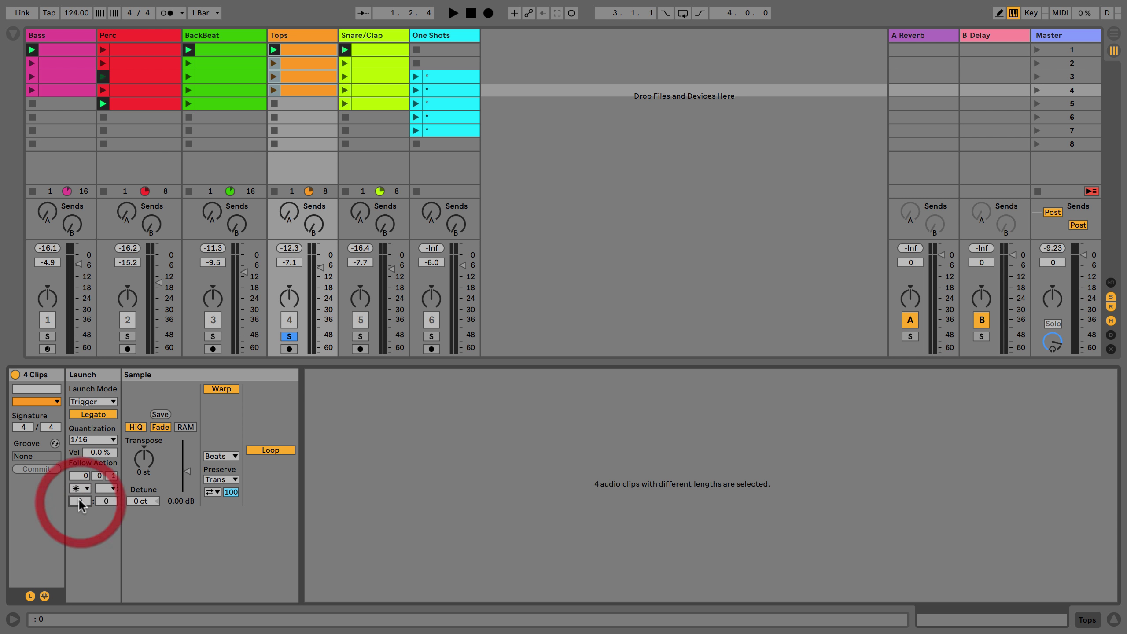
pyautogui.write('23')
pyautogui.press('Escape')
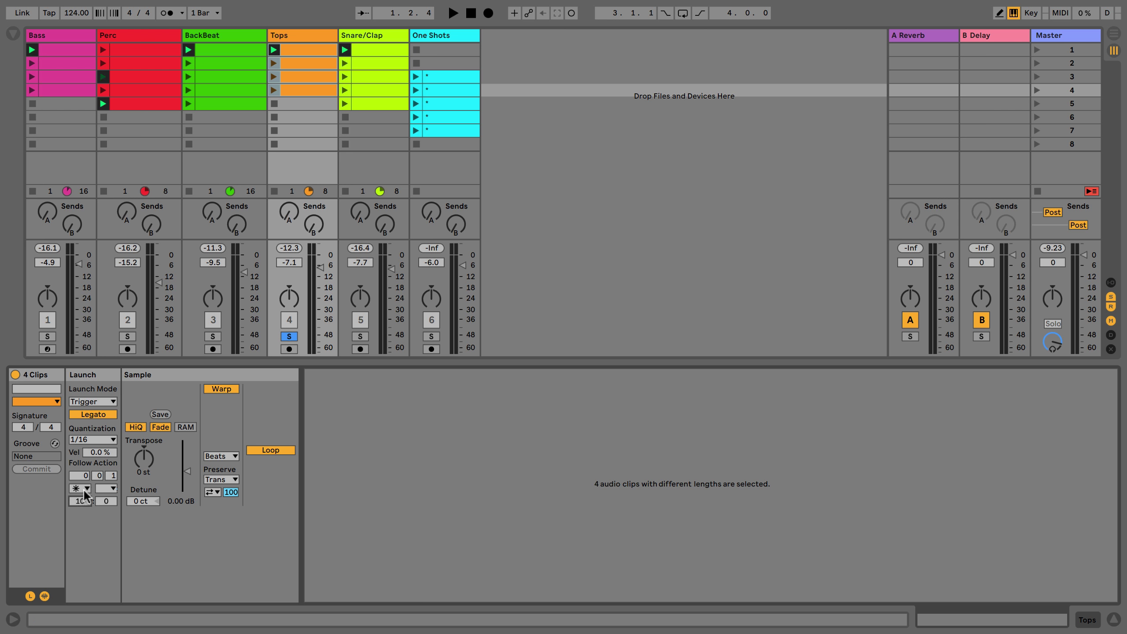
# Set the second Follow Action of the Tops clips to Last with chance 2, and audition from the second Tops clip
pyautogui.click(107, 488)
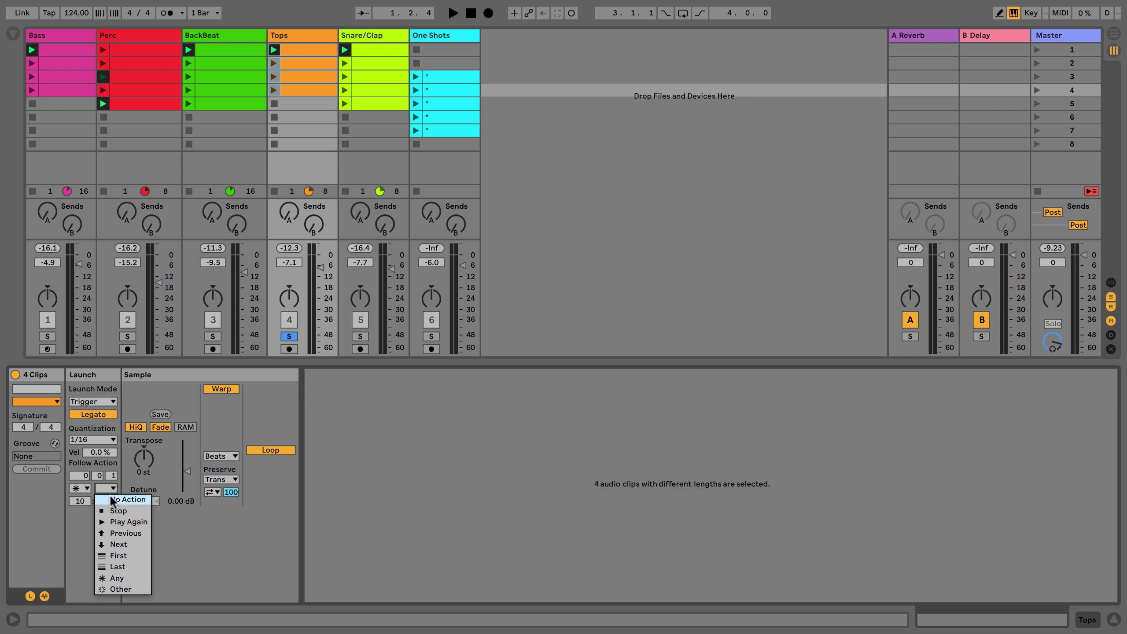
pyautogui.click(119, 568)
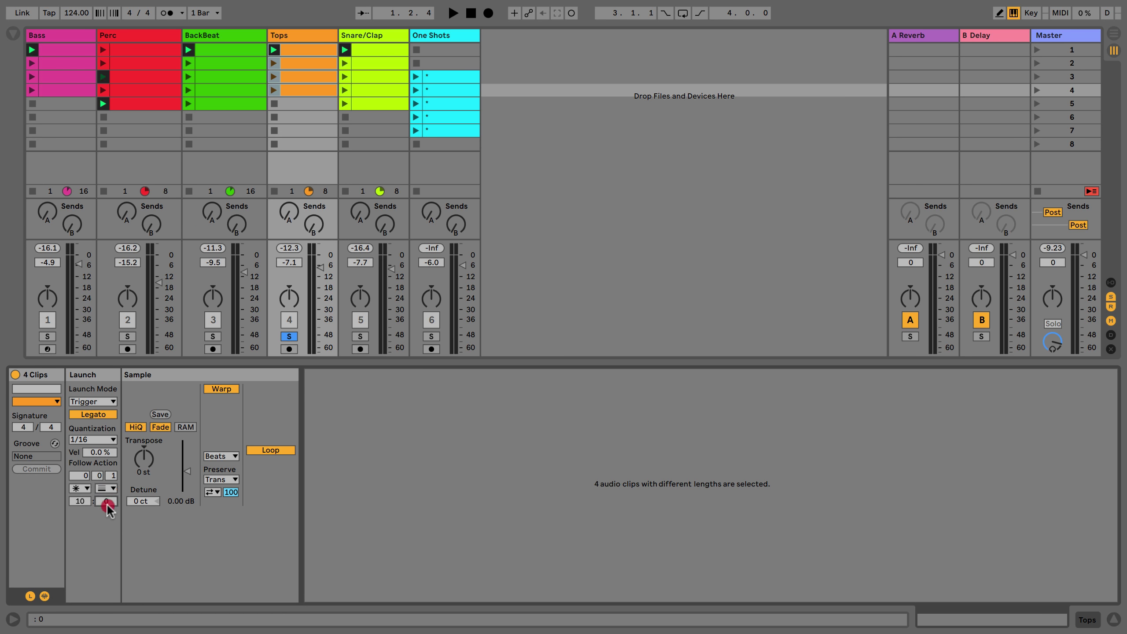
pyautogui.click(108, 503)
pyautogui.click(273, 63)
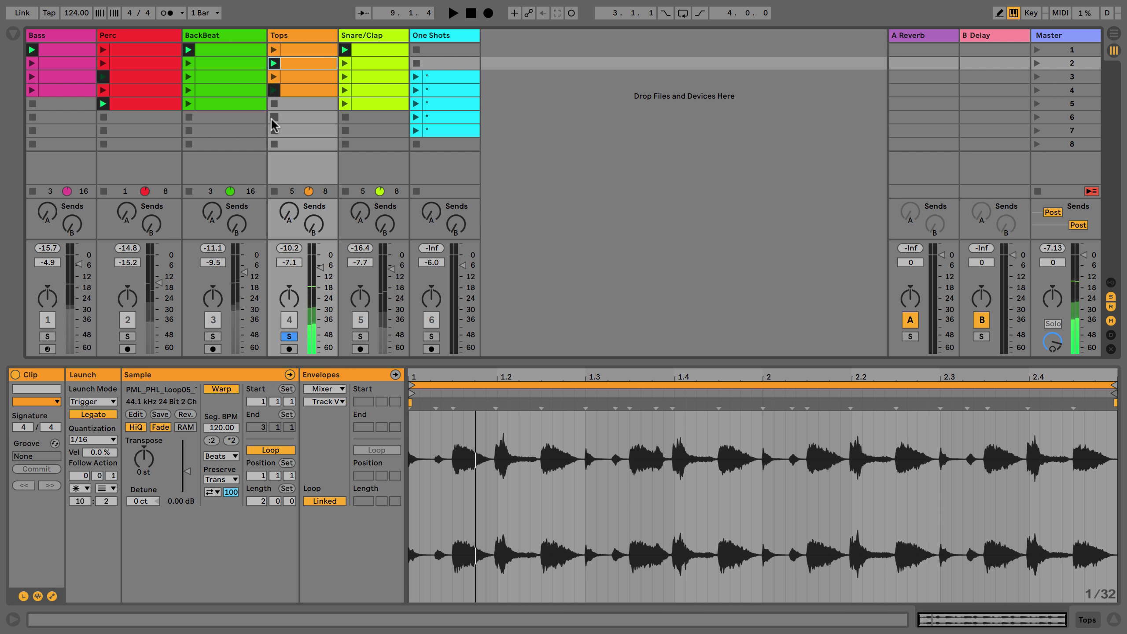
pyautogui.press('space')
# Select all four Tops clips together and turn off Legato for them
pyautogui.click(281, 95)
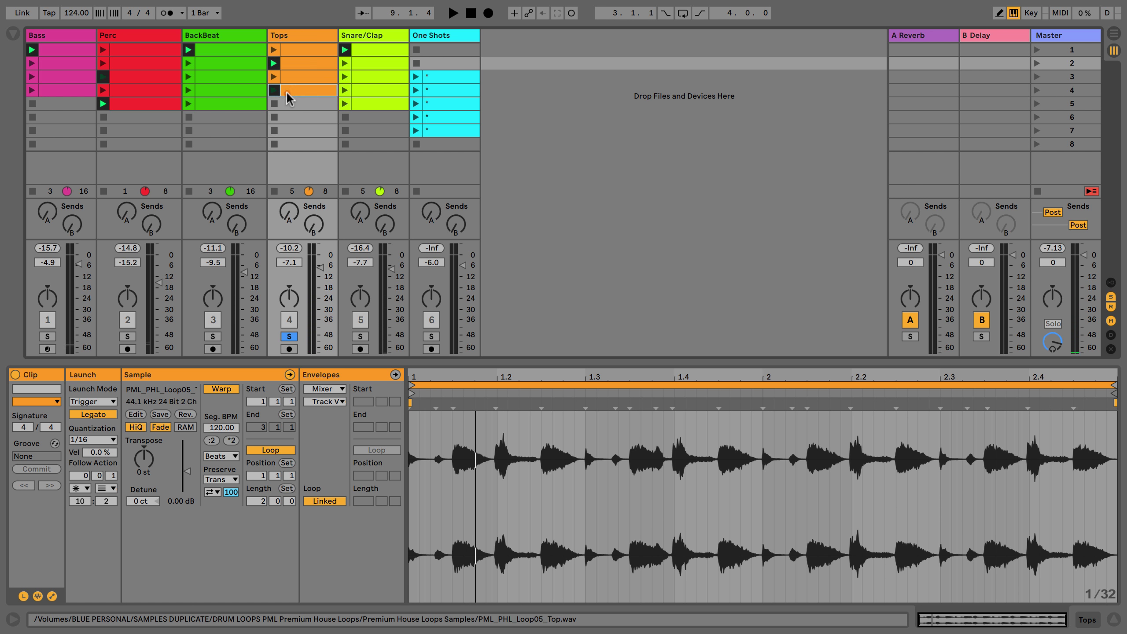
pyautogui.keyDown('shift'); pyautogui.click(283, 50); pyautogui.keyUp('shift')
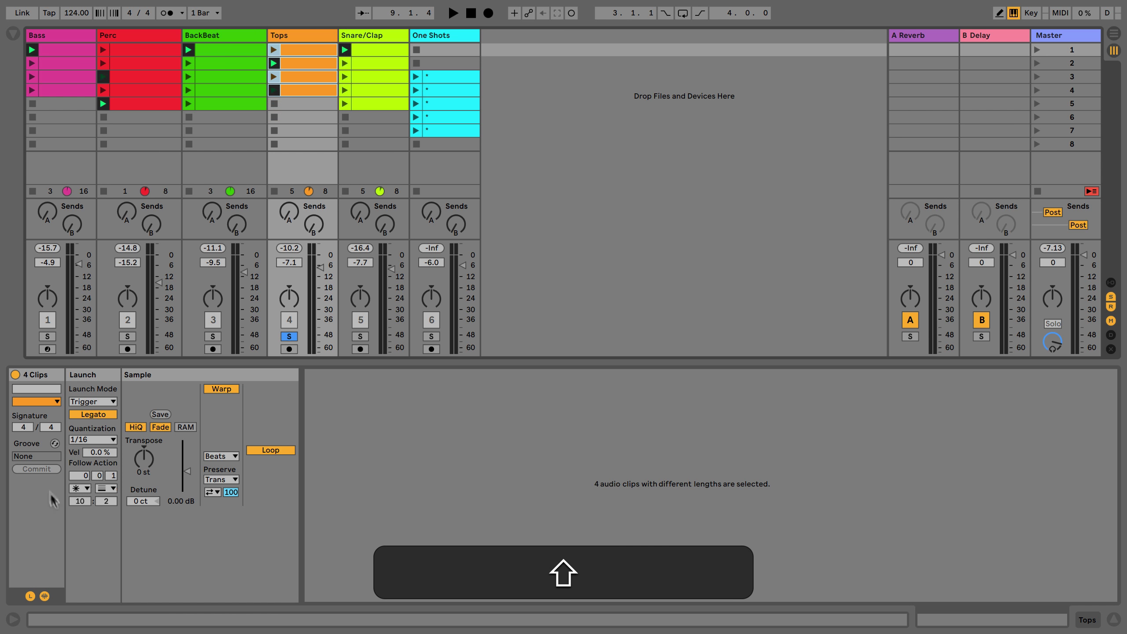
pyautogui.click(86, 414)
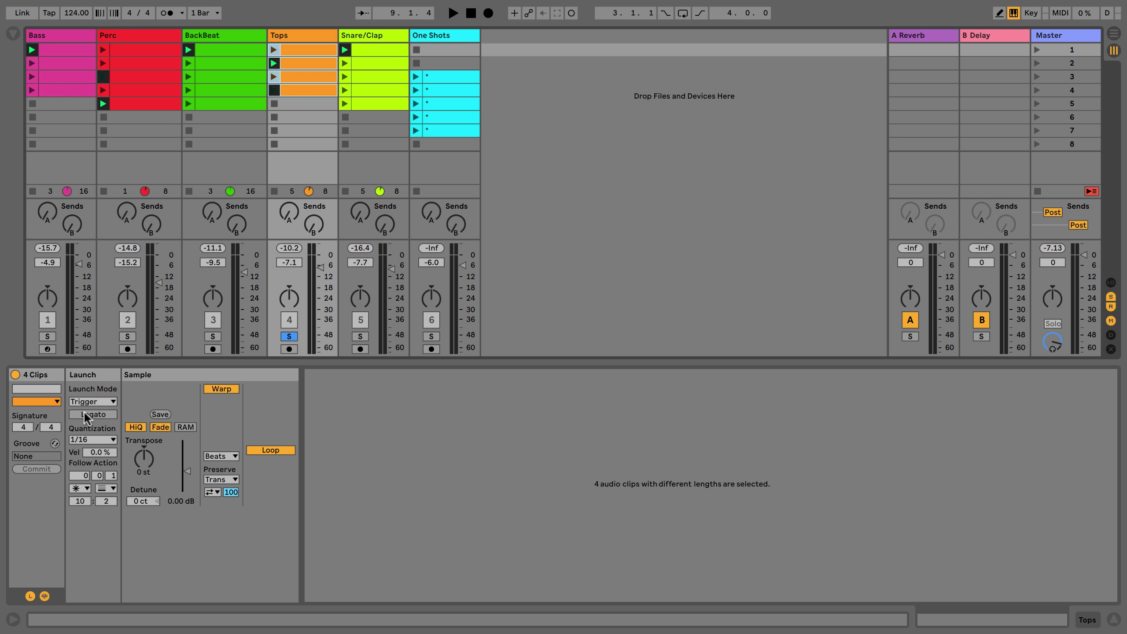
# Set both Follow Actions of the four Tops clips to No Action
pyautogui.click(80, 489)
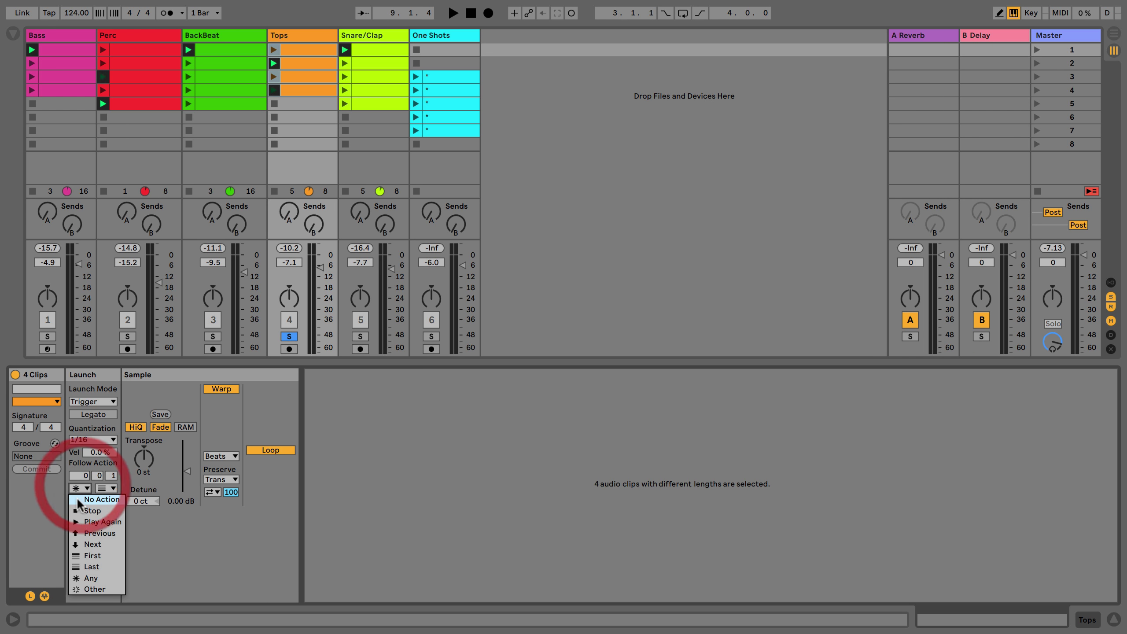
pyautogui.click(101, 499)
pyautogui.click(103, 488)
pyautogui.click(106, 497)
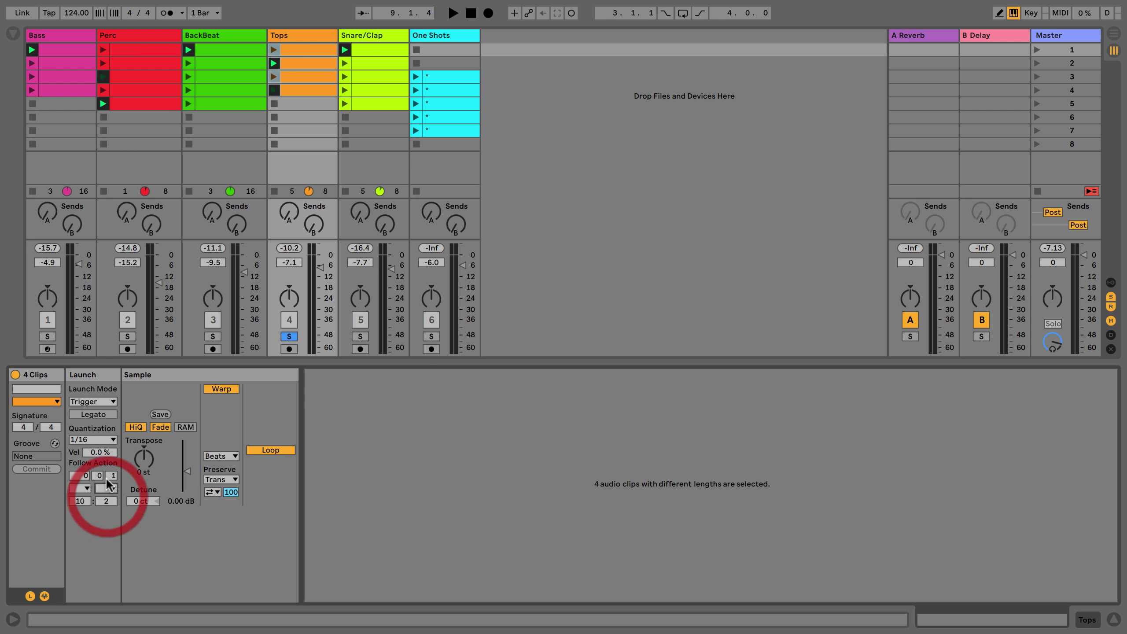
# Reset the four Tops clips to Follow Action time 1.0.0, chances 1 and 0, and Global launch quantization
pyautogui.click(87, 475)
pyautogui.press('Delete')
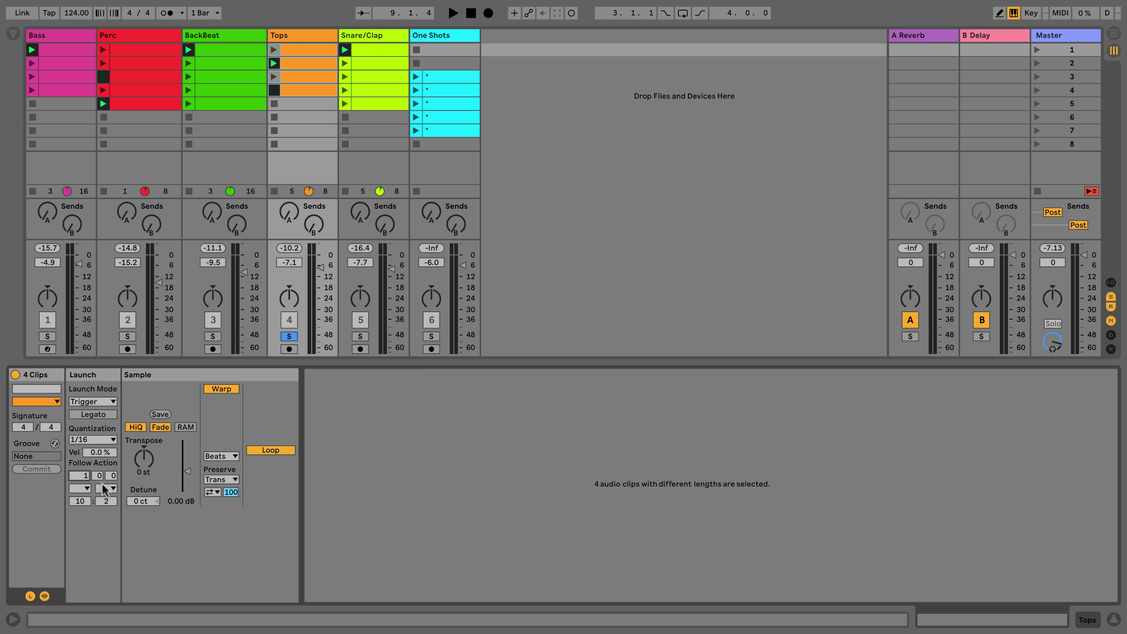
pyautogui.moveTo(79, 501); pyautogui.dragTo(86, 511)
pyautogui.click(84, 498)
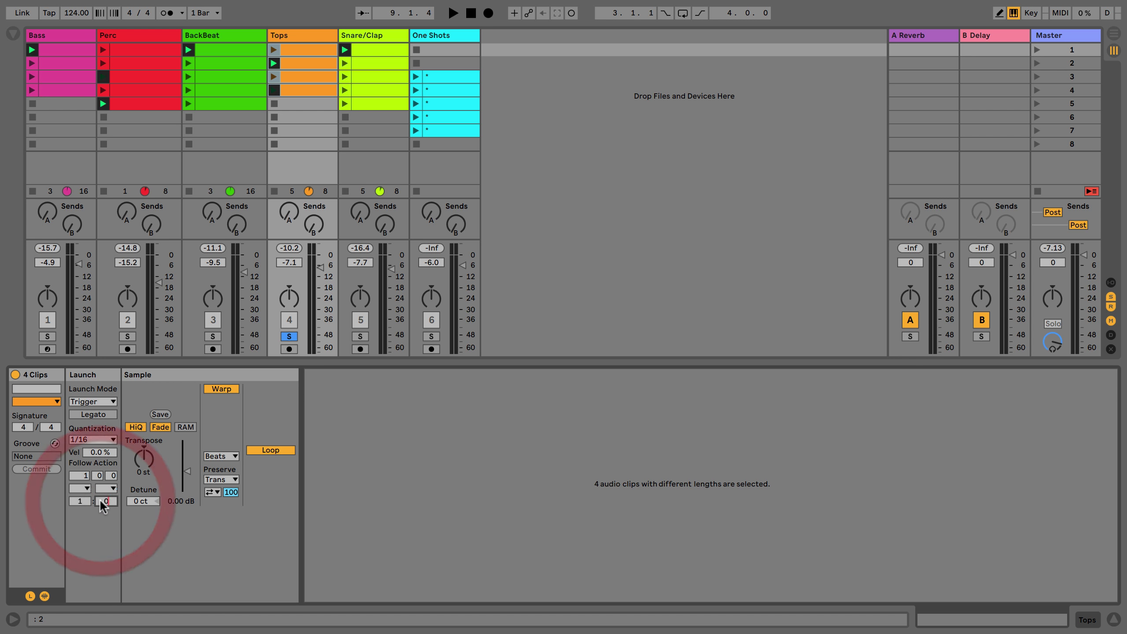
pyautogui.press('Delete')
pyautogui.click(87, 444)
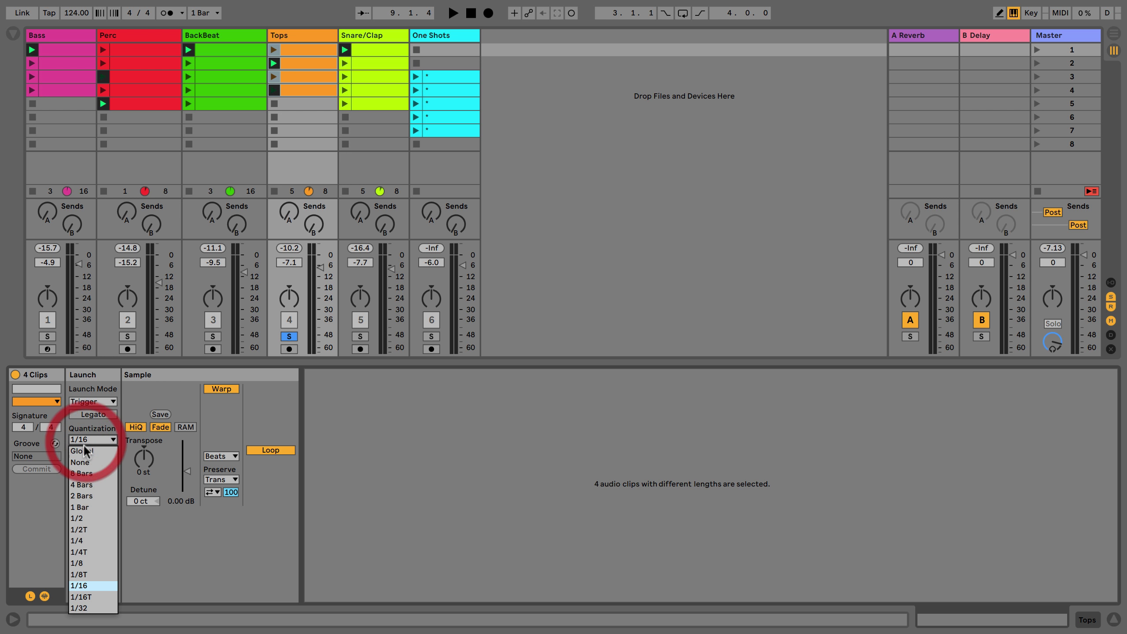
pyautogui.click(84, 440)
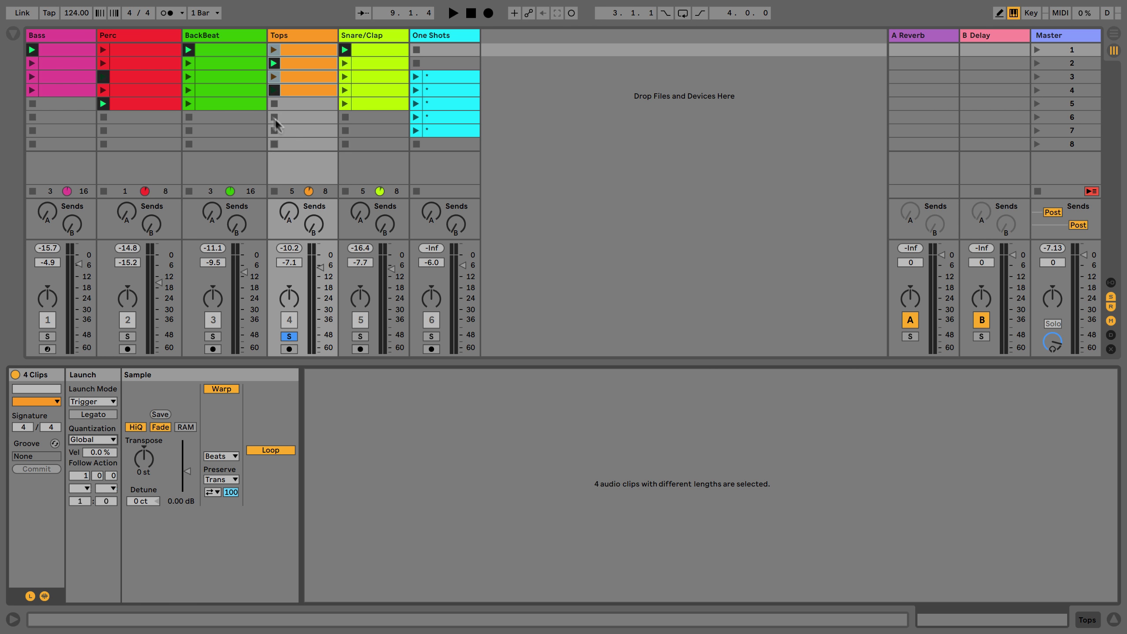
# Solo the BackBeat track instead of Tops
pyautogui.click(222, 49)
pyautogui.click(213, 336)
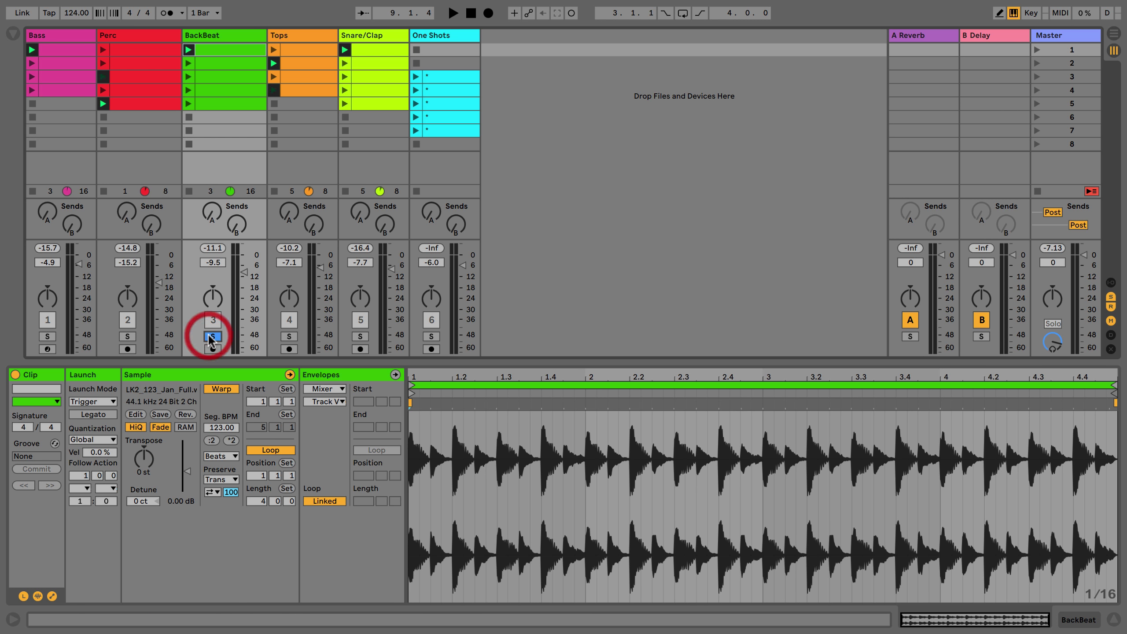
# Set all five BackBeat clips to launch quantization 1/16 and Follow Action time 0.0.1
pyautogui.click(217, 49)
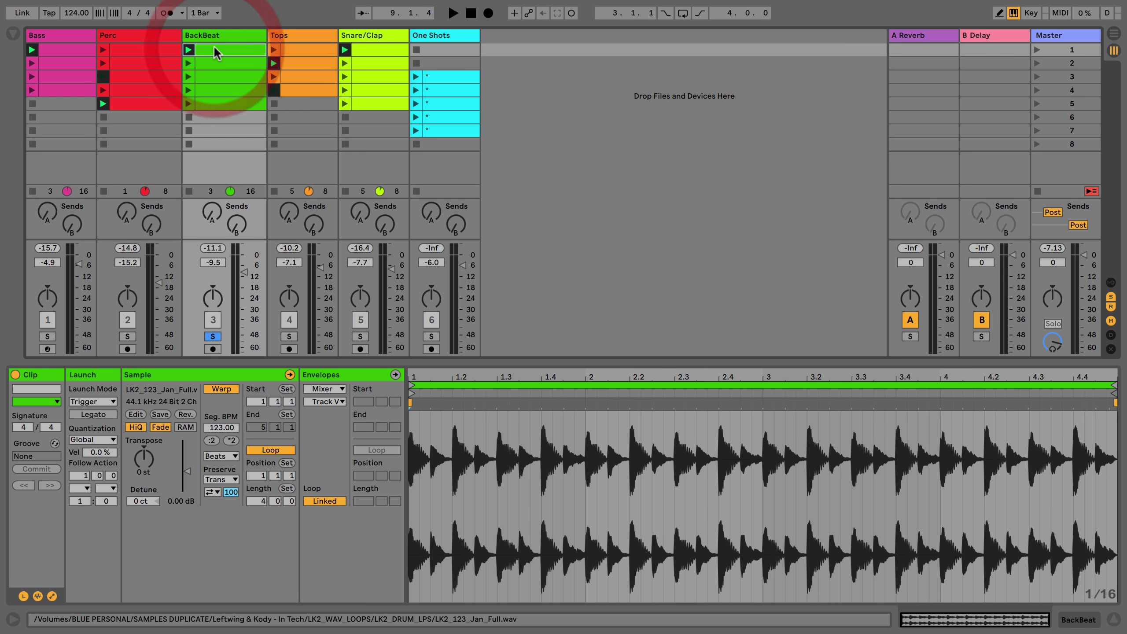
pyautogui.keyDown('shift'); pyautogui.click(216, 50); pyautogui.keyUp('shift')
pyautogui.keyDown('shift'); pyautogui.click(217, 103); pyautogui.keyUp('shift')
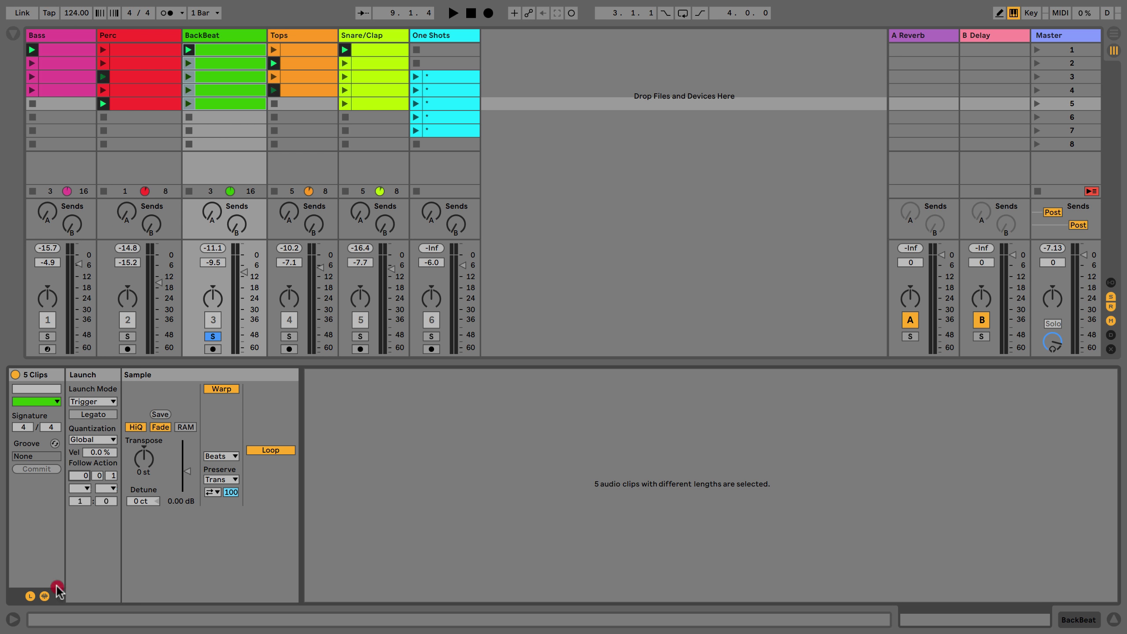
pyautogui.click(91, 439)
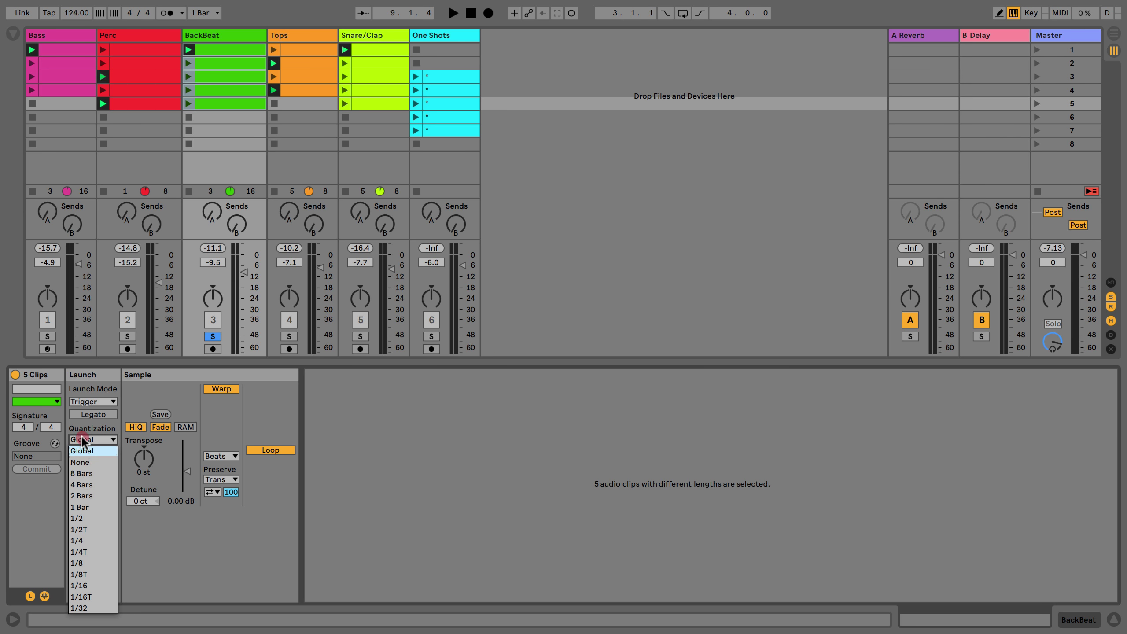
pyautogui.click(78, 586)
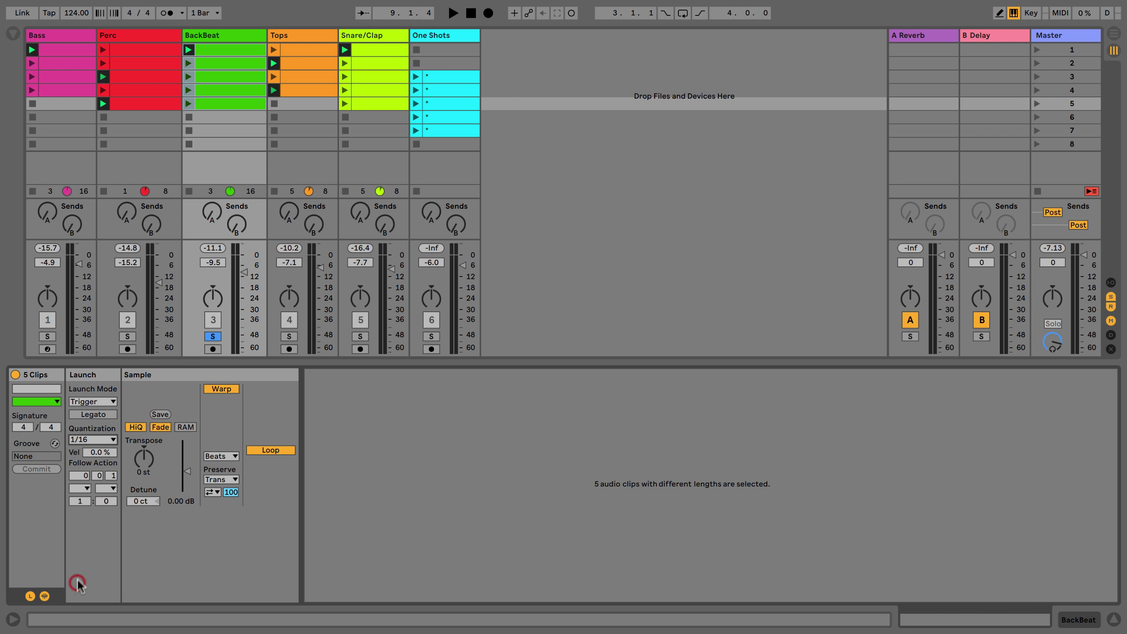
# Set the BackBeat clips' Follow Actions to Any with chance 10 and Last with chance 2
pyautogui.click(80, 488)
pyautogui.click(89, 579)
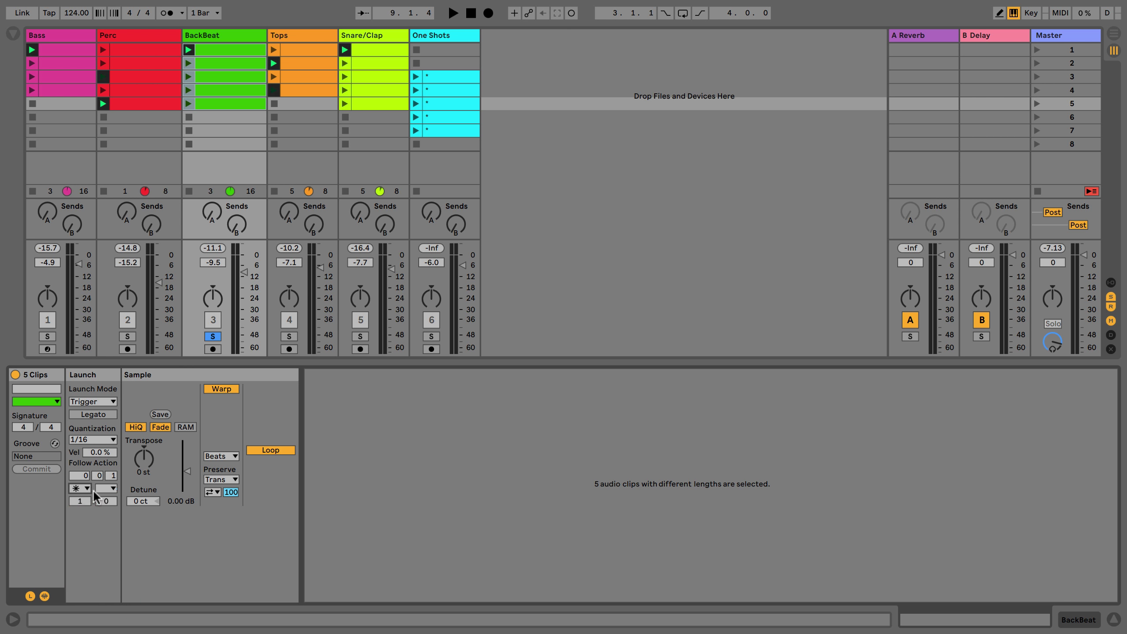
pyautogui.click(106, 488)
pyautogui.click(113, 573)
pyautogui.click(108, 502)
pyautogui.click(78, 501)
pyautogui.write('0')
pyautogui.press('Return')
# Audition the BackBeat Follow Actions starting from the second clip, and stop playback
pyautogui.click(187, 63)
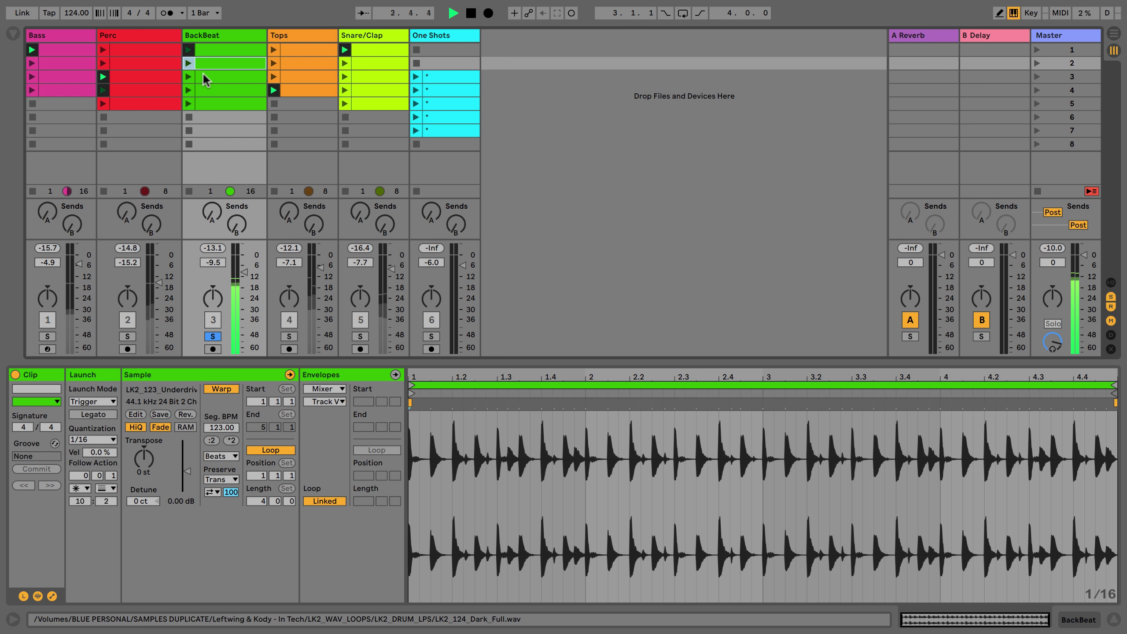
pyautogui.click(212, 51)
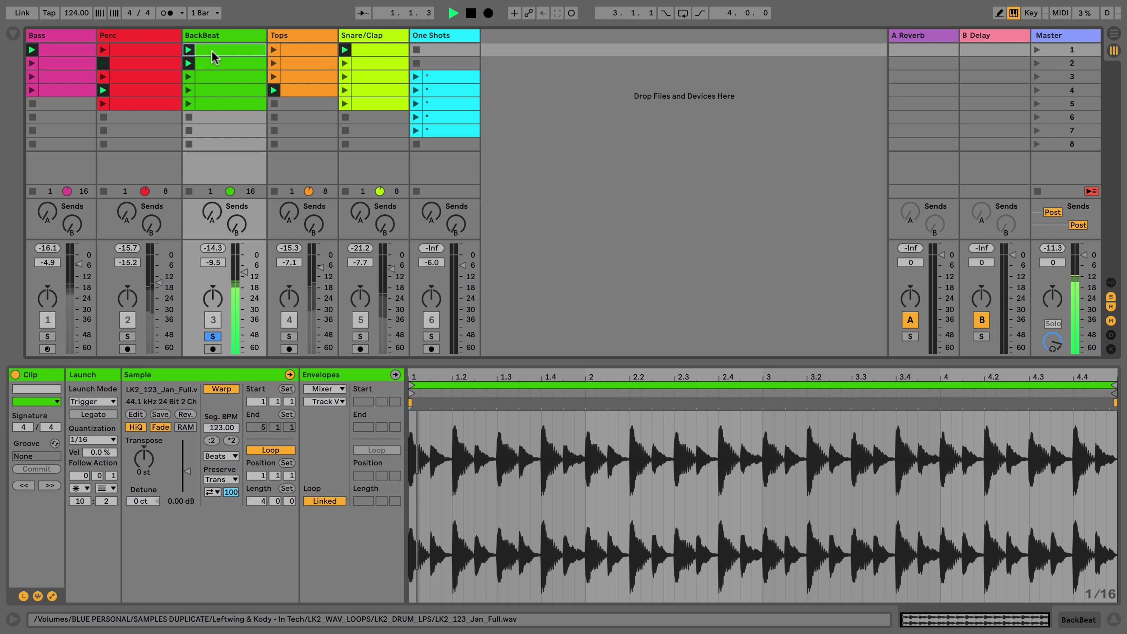
pyautogui.press('space')
# Turn on Legato for all five BackBeat clips and audition from the first clip
pyautogui.click(214, 51)
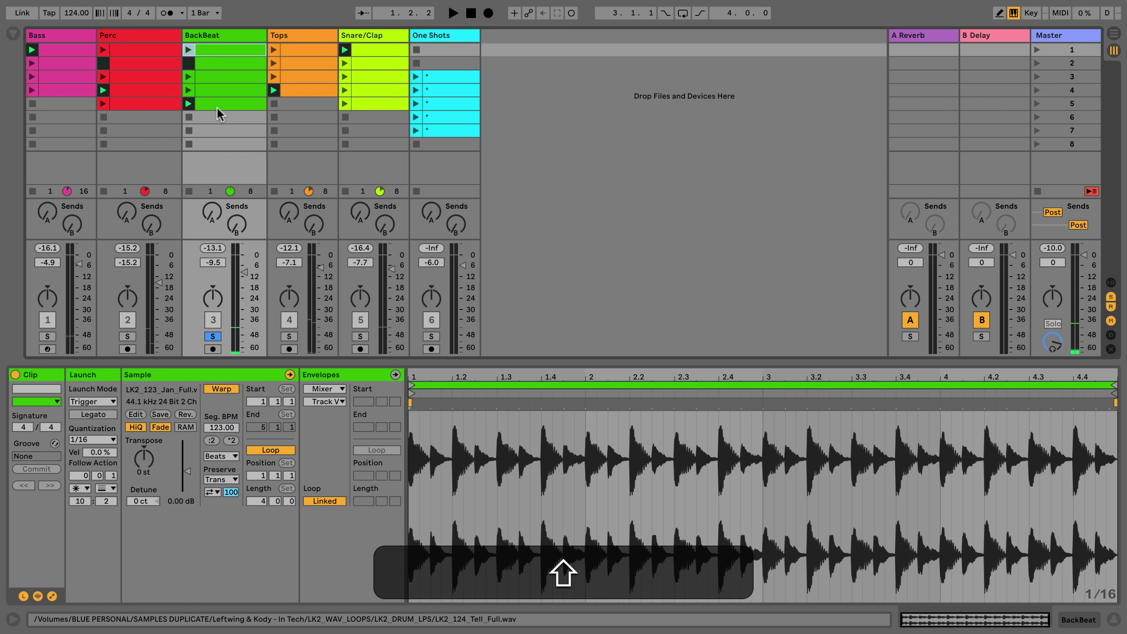
pyautogui.keyDown('shift'); pyautogui.click(218, 106); pyautogui.keyUp('shift')
pyautogui.click(87, 414)
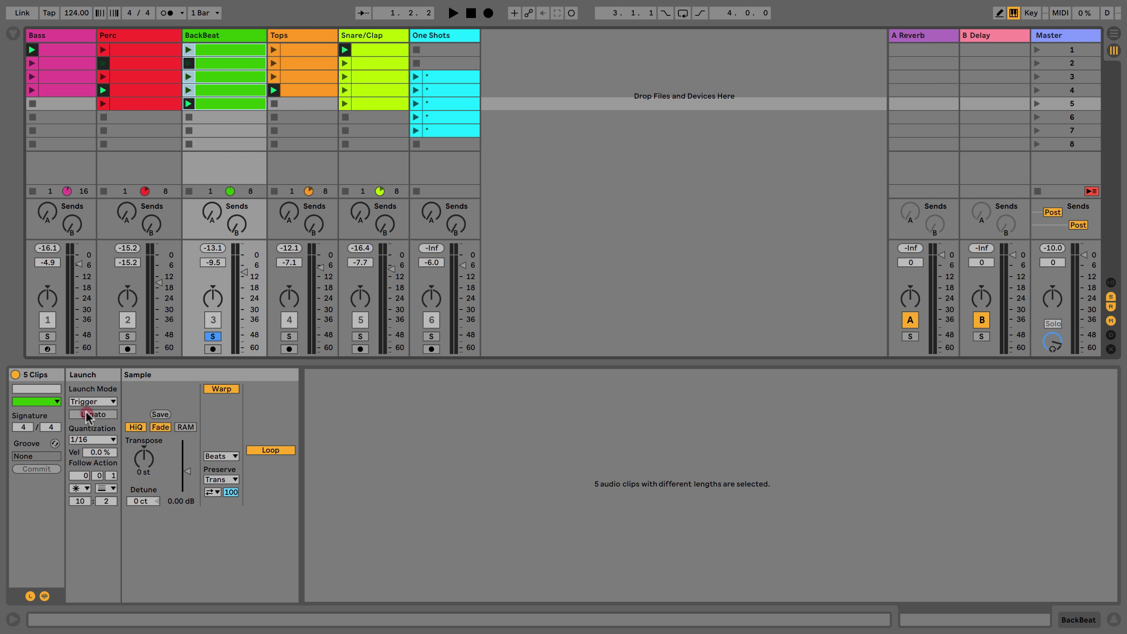
pyautogui.click(190, 48)
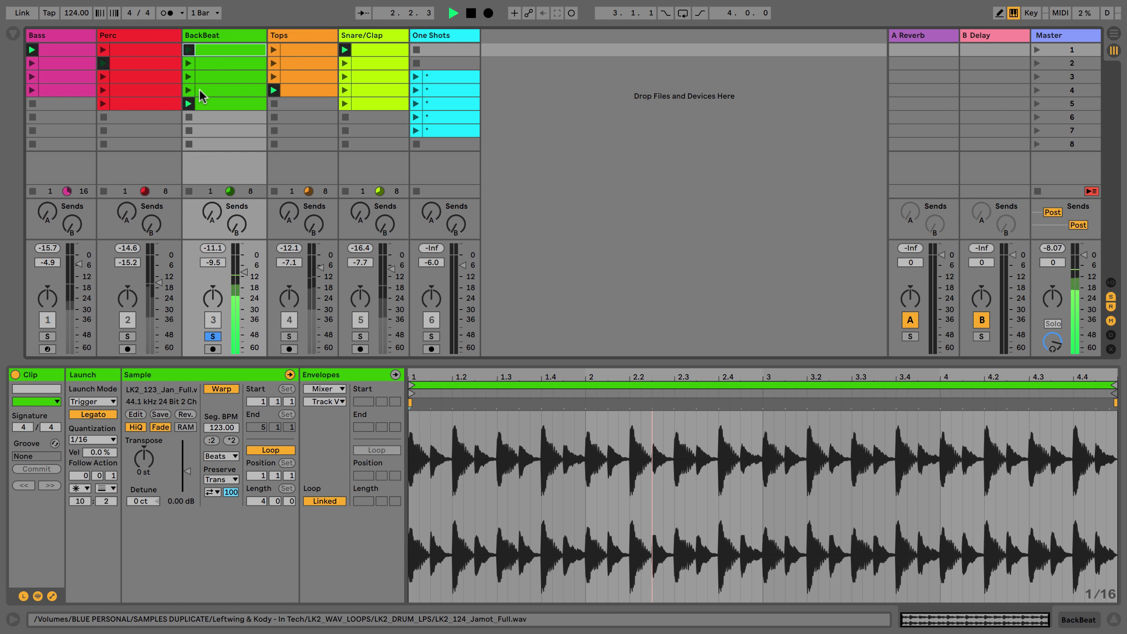
# Set the Follow Action time of all five BackBeat clips to 0.0.3
pyautogui.click(215, 47)
pyautogui.keyDown('shift'); pyautogui.click(218, 107); pyautogui.keyUp('shift')
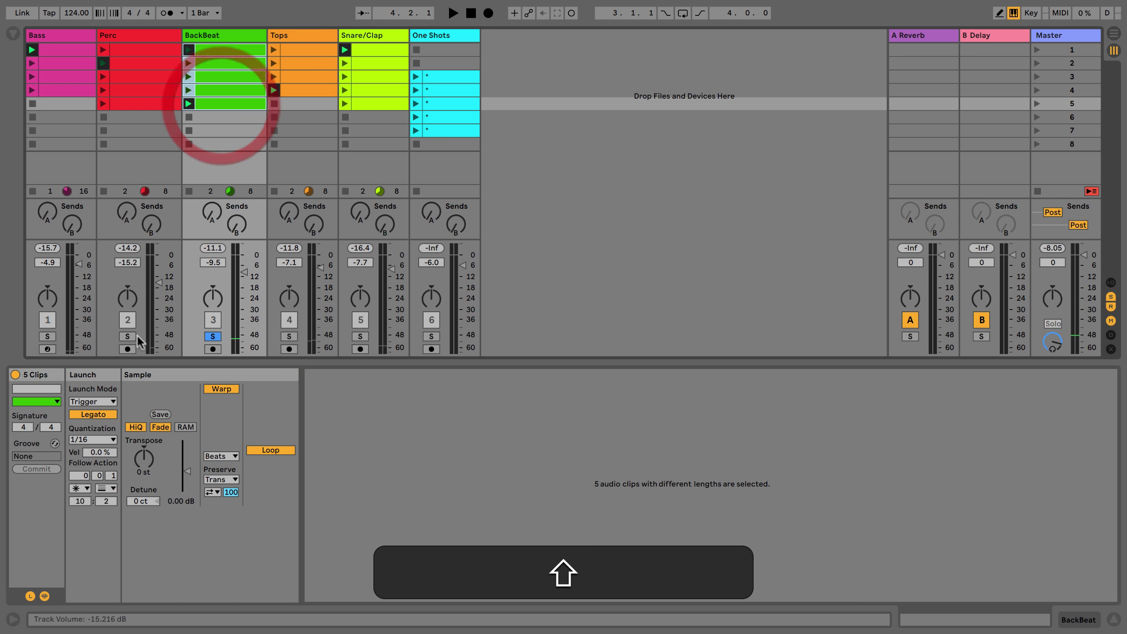
pyautogui.click(111, 476)
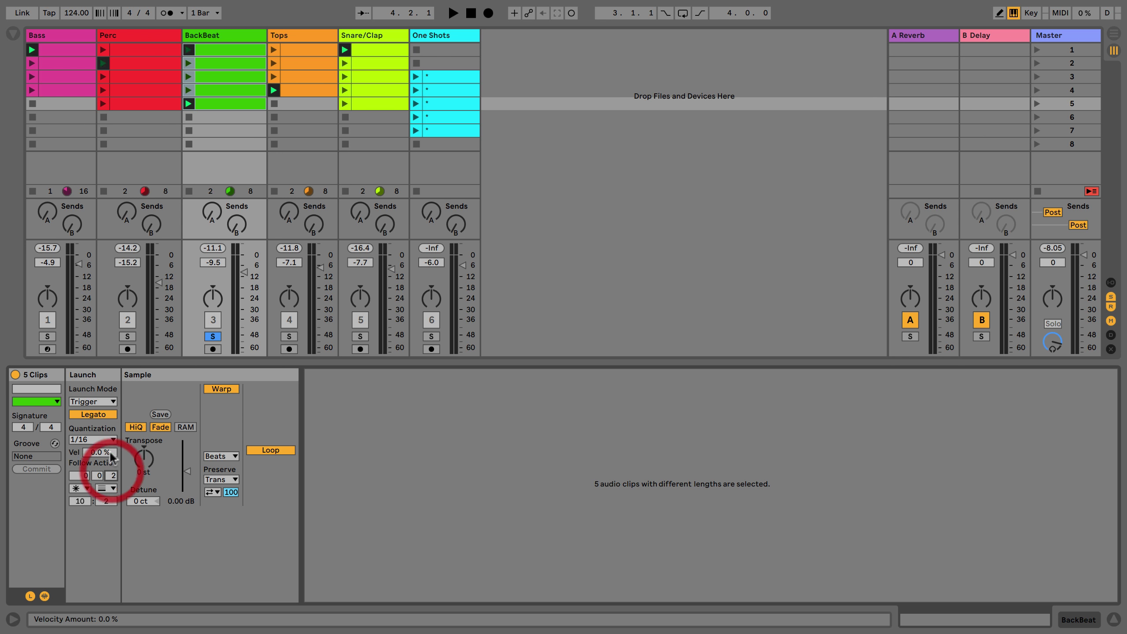
pyautogui.click(109, 478)
pyautogui.click(111, 476)
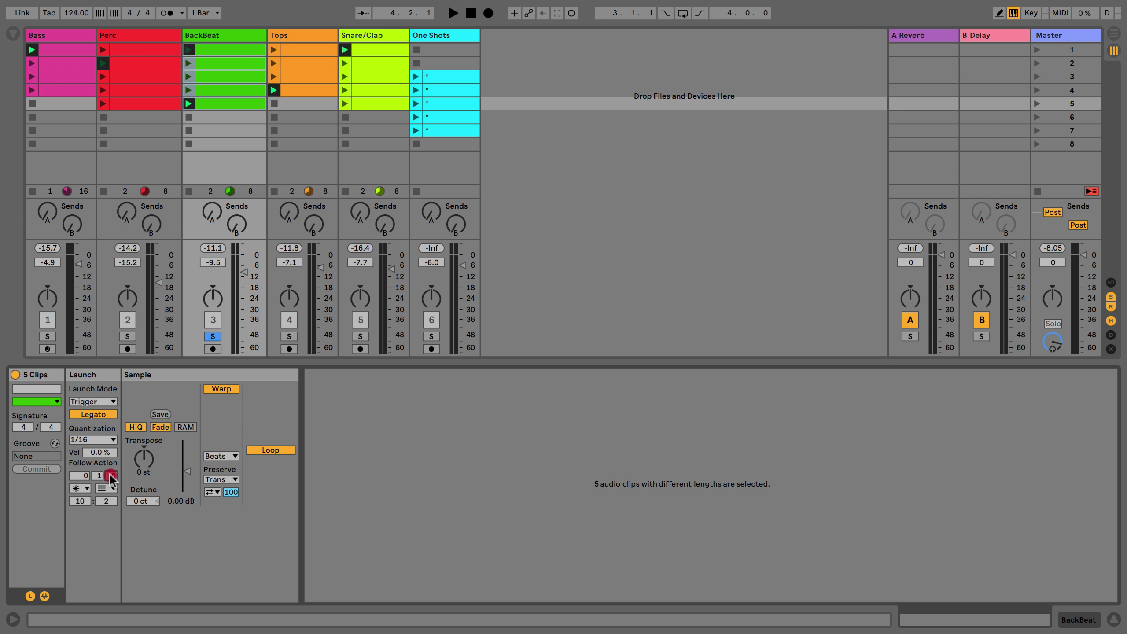
# Audition the soloed BackBeat clips, and unsolo the track to hear them with the other tracks
pyautogui.press('space')
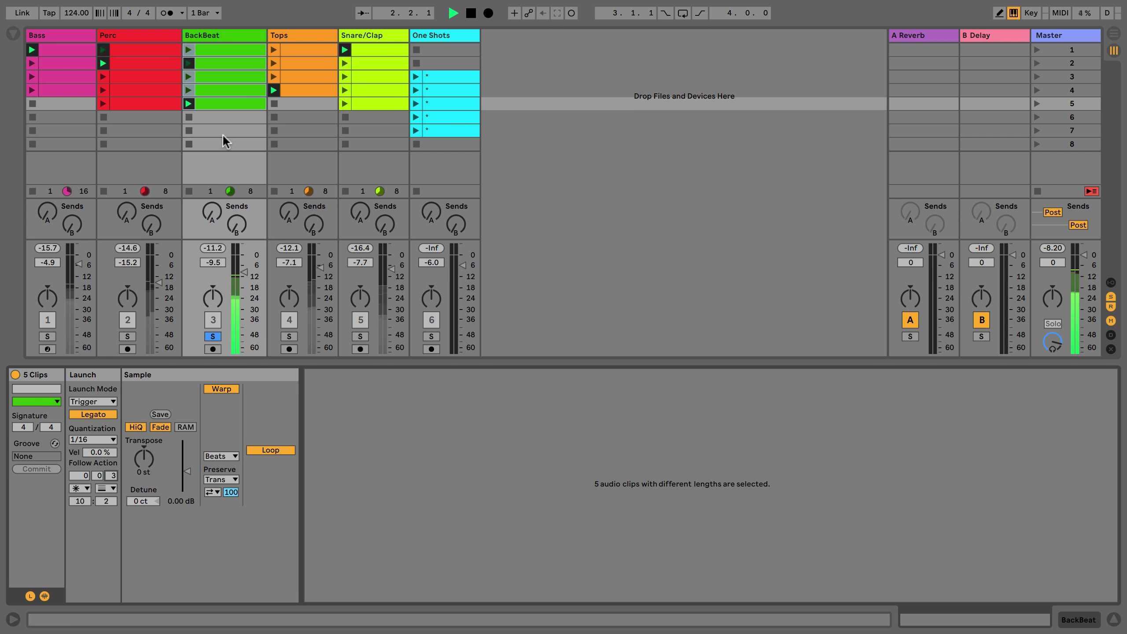
pyautogui.press('space')
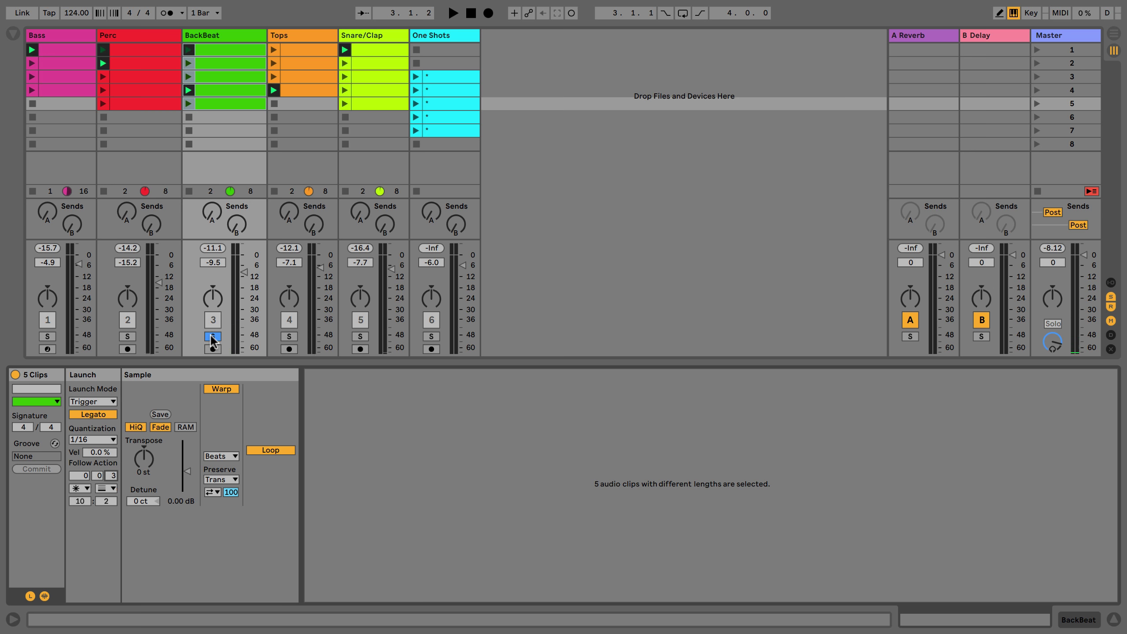
pyautogui.click(212, 336)
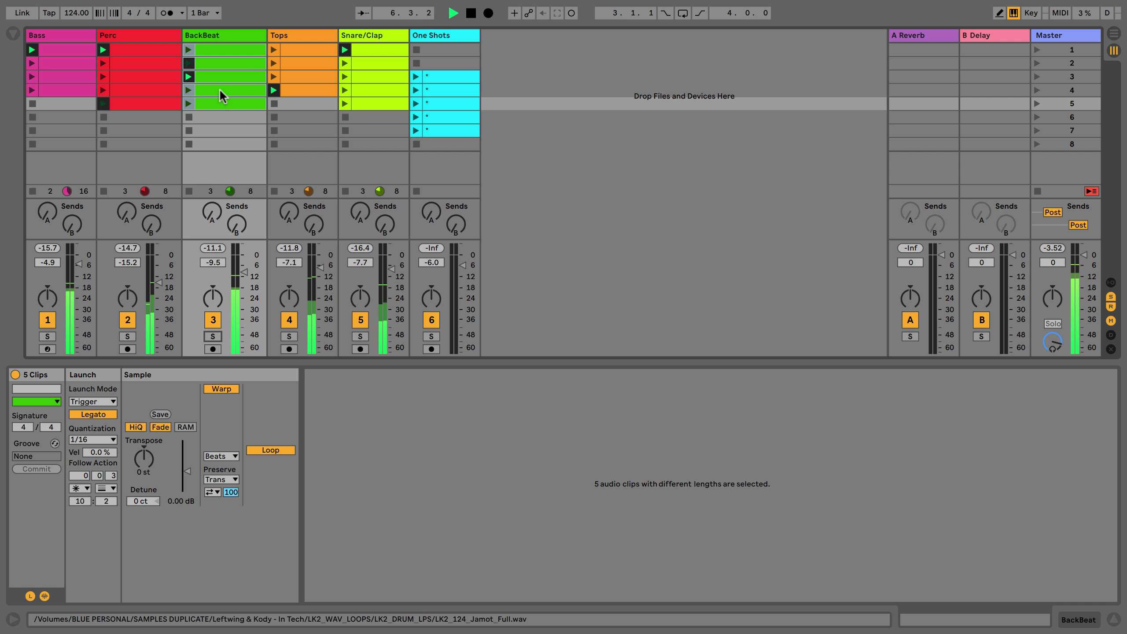
pyautogui.press('space')
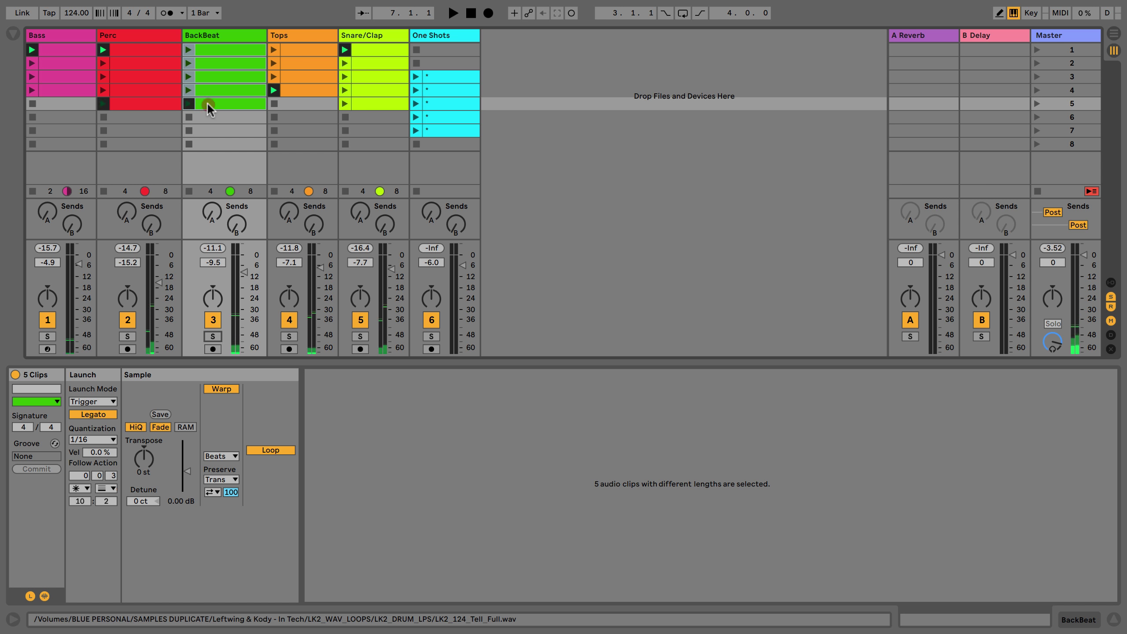
# Set the Follow Action time of all five BackBeat clips to 4.0.0 and turn off their Legato
pyautogui.click(207, 102)
pyautogui.keyDown('shift'); pyautogui.click(218, 50); pyautogui.keyUp('shift')
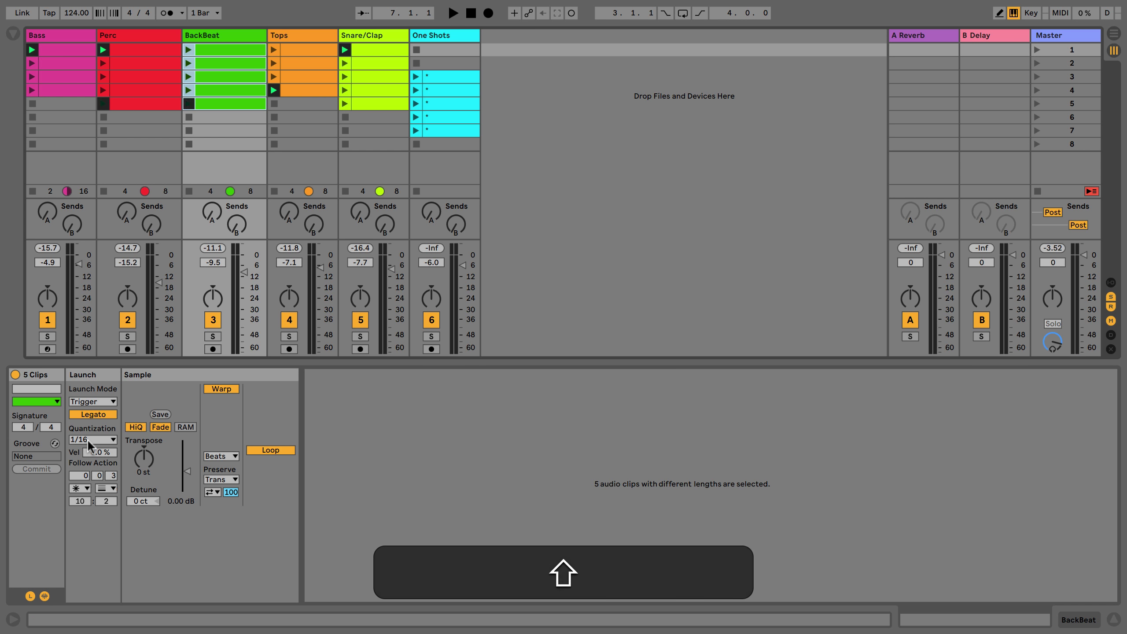
pyautogui.click(83, 475)
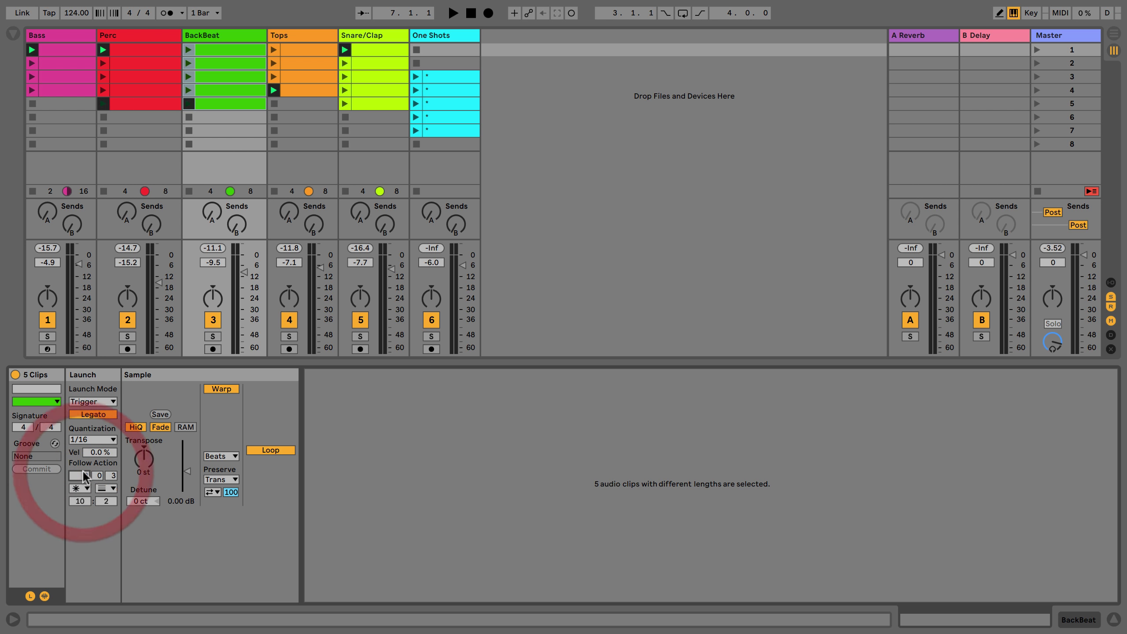
pyautogui.write('4')
pyautogui.press('Return')
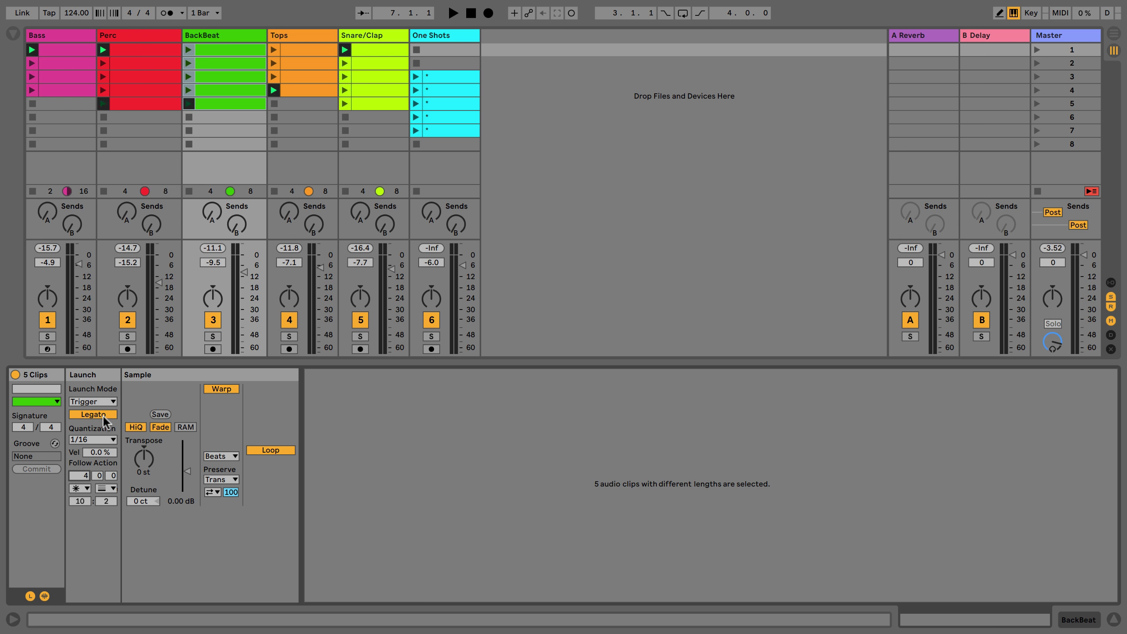
pyautogui.click(92, 411)
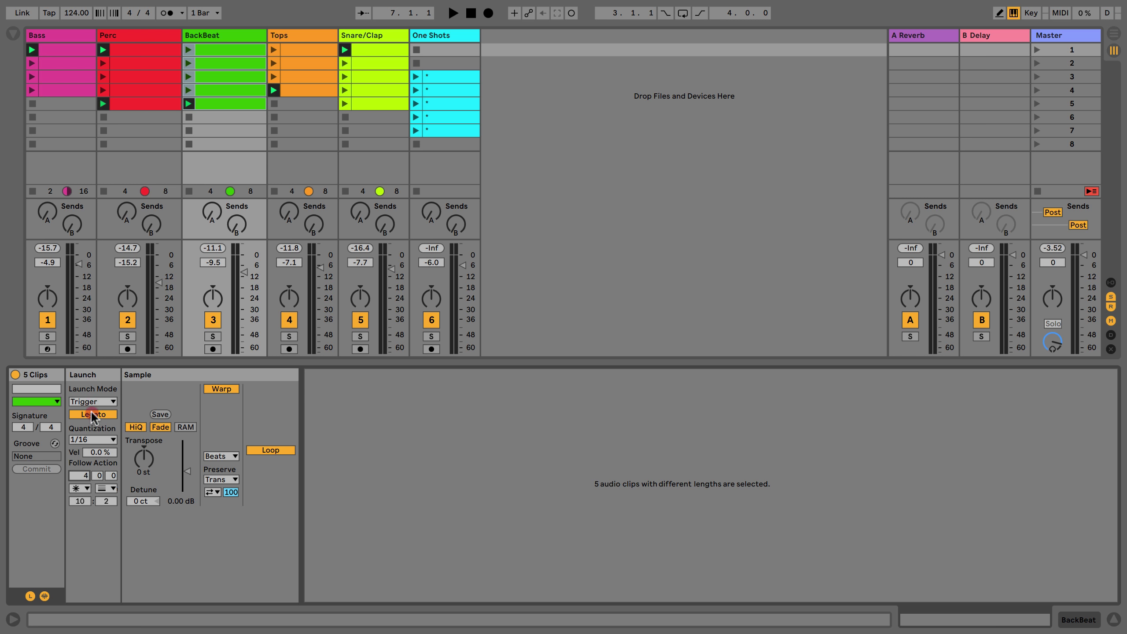
pyautogui.click(243, 141)
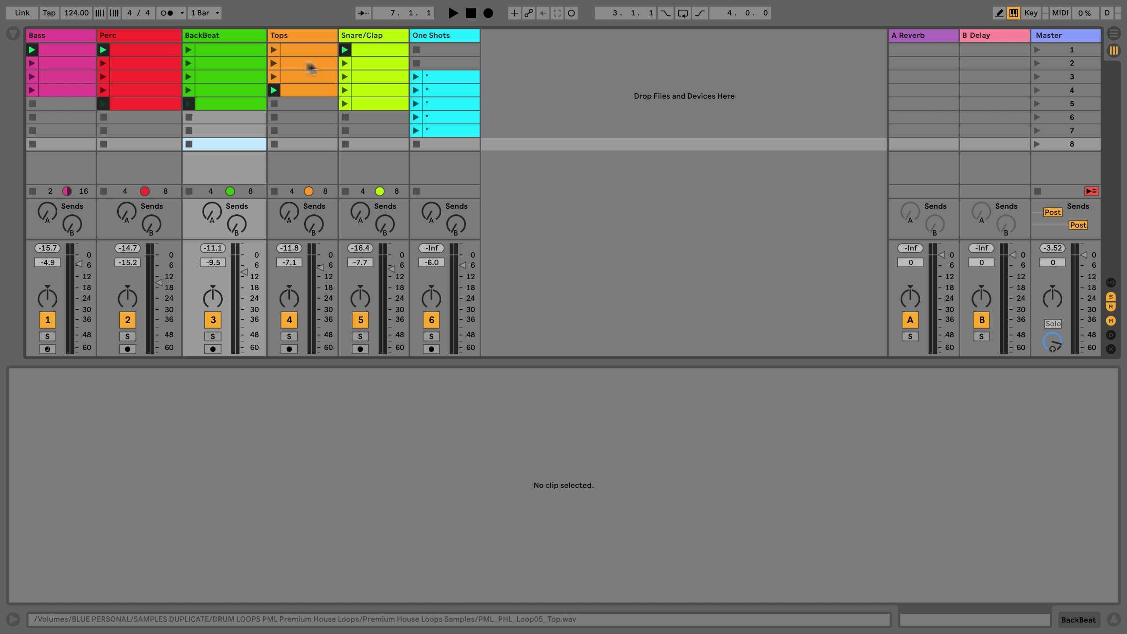
# Select all five BackBeat clips together and reset their launch quantization to Global
pyautogui.click(204, 49)
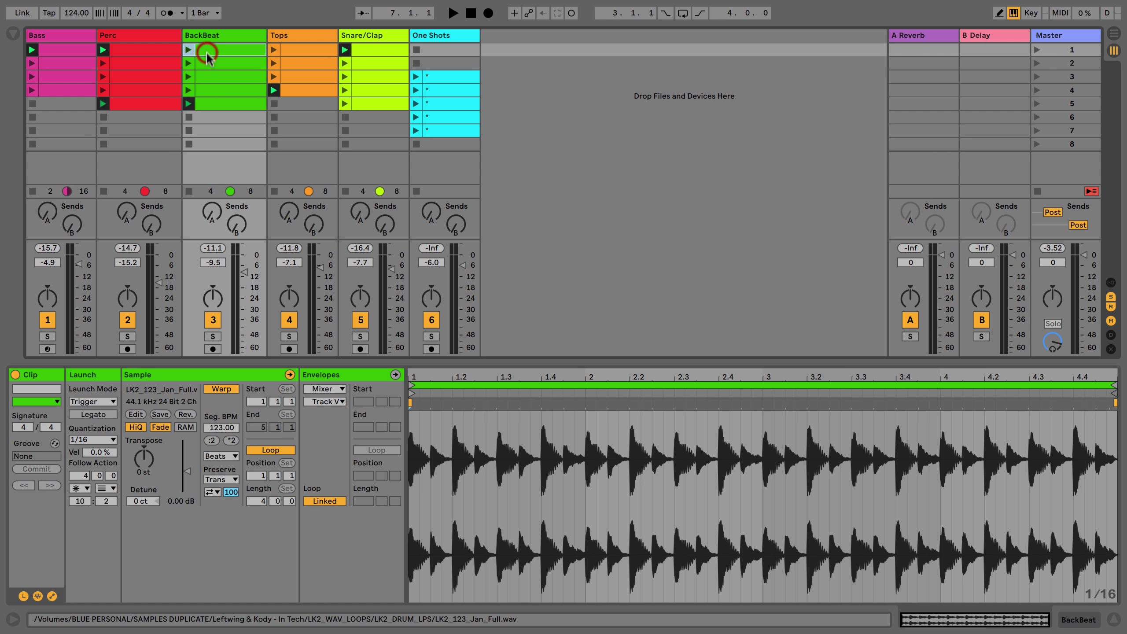
pyautogui.click(201, 103)
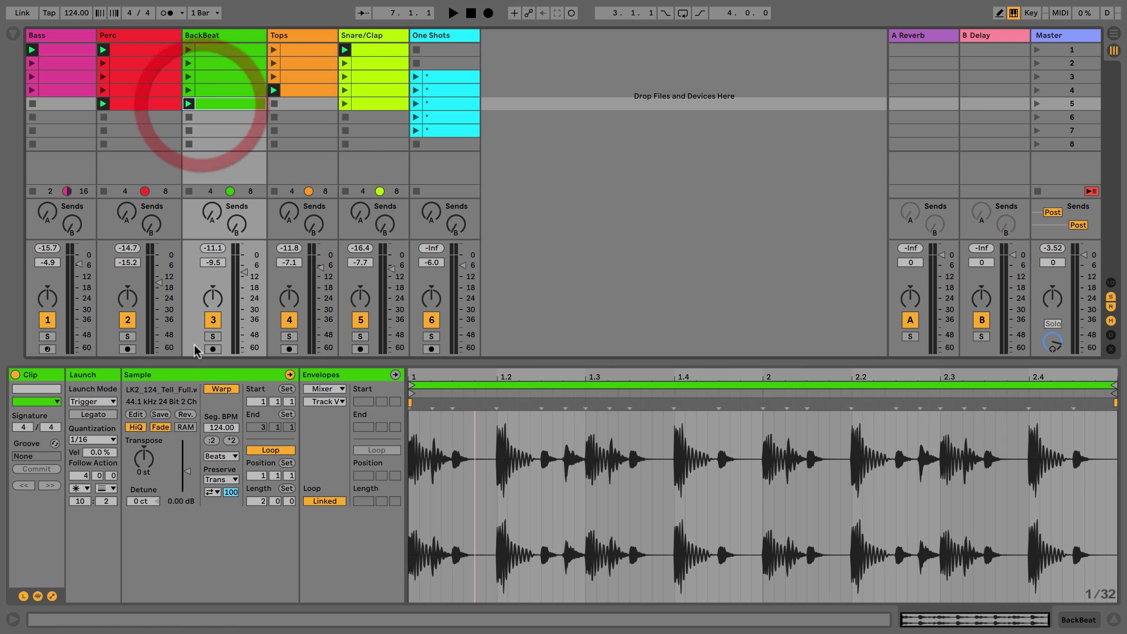
pyautogui.keyDown('shift'); pyautogui.click(237, 50); pyautogui.keyUp('shift')
pyautogui.click(93, 439)
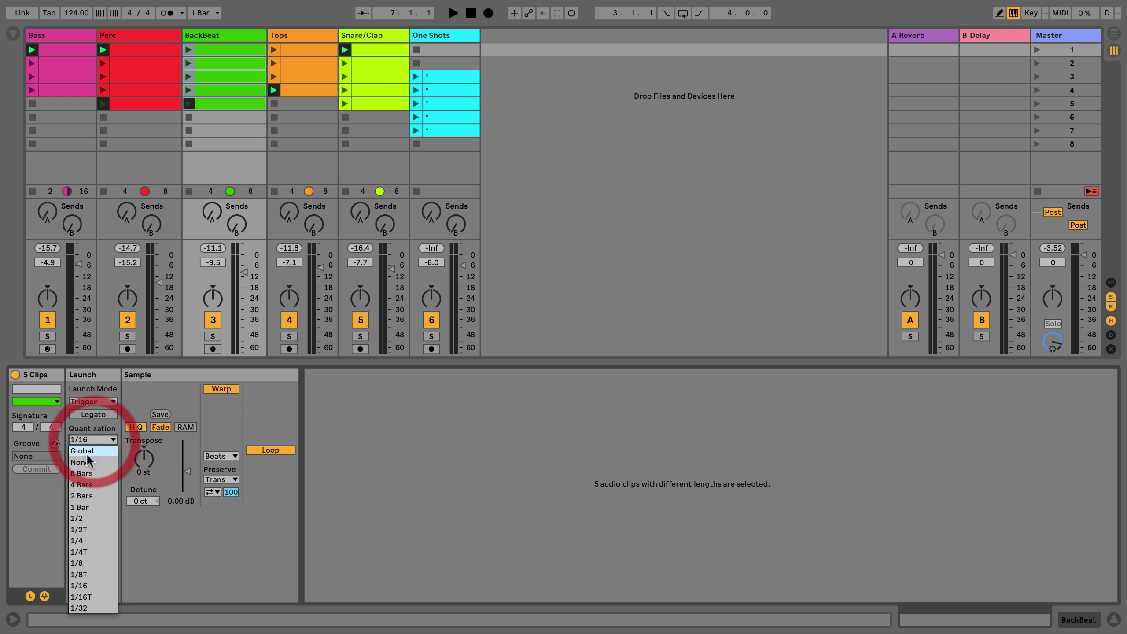
pyautogui.click(94, 440)
# Set the launch mode of all five One Shots clips to Repeat
pyautogui.click(444, 36)
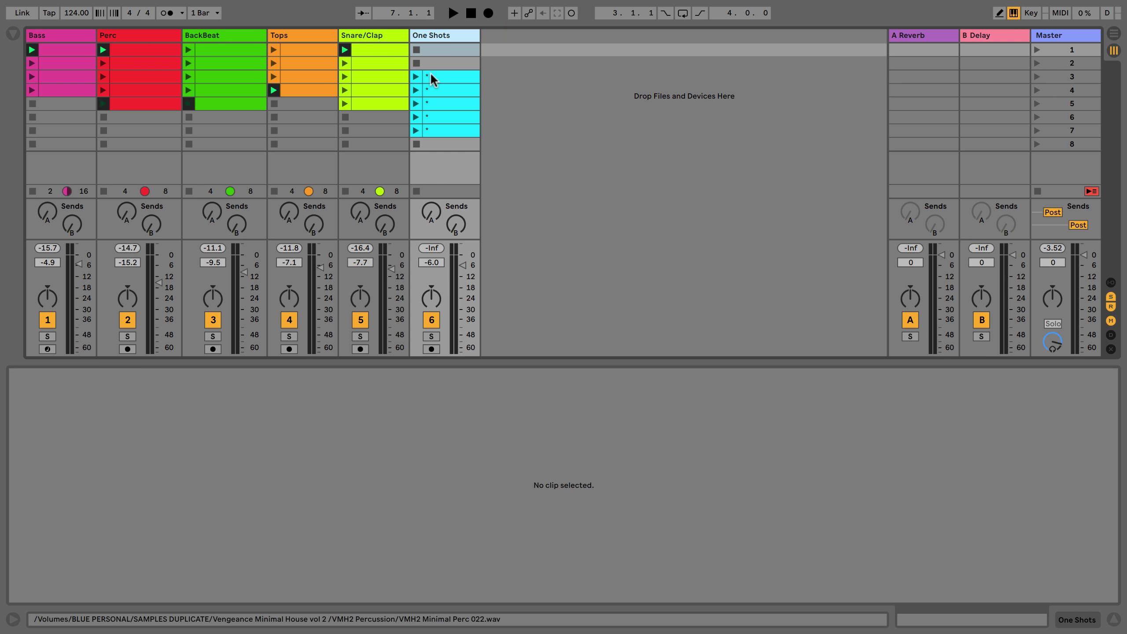
pyautogui.click(430, 77)
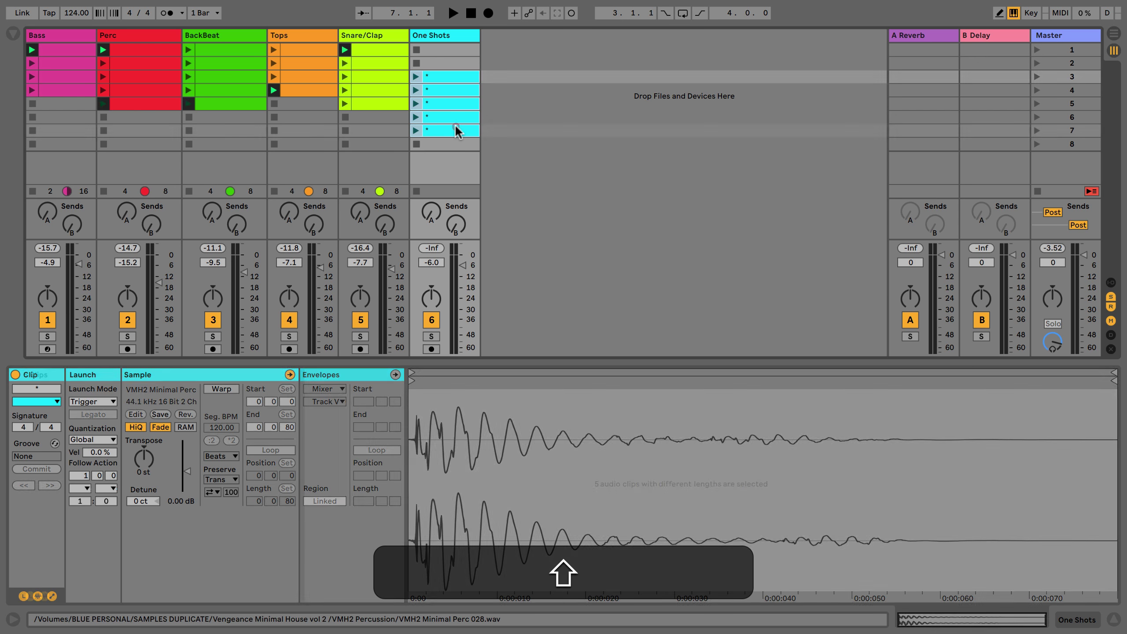
pyautogui.keyDown('shift'); pyautogui.click(468, 133); pyautogui.keyUp('shift')
pyautogui.click(103, 402)
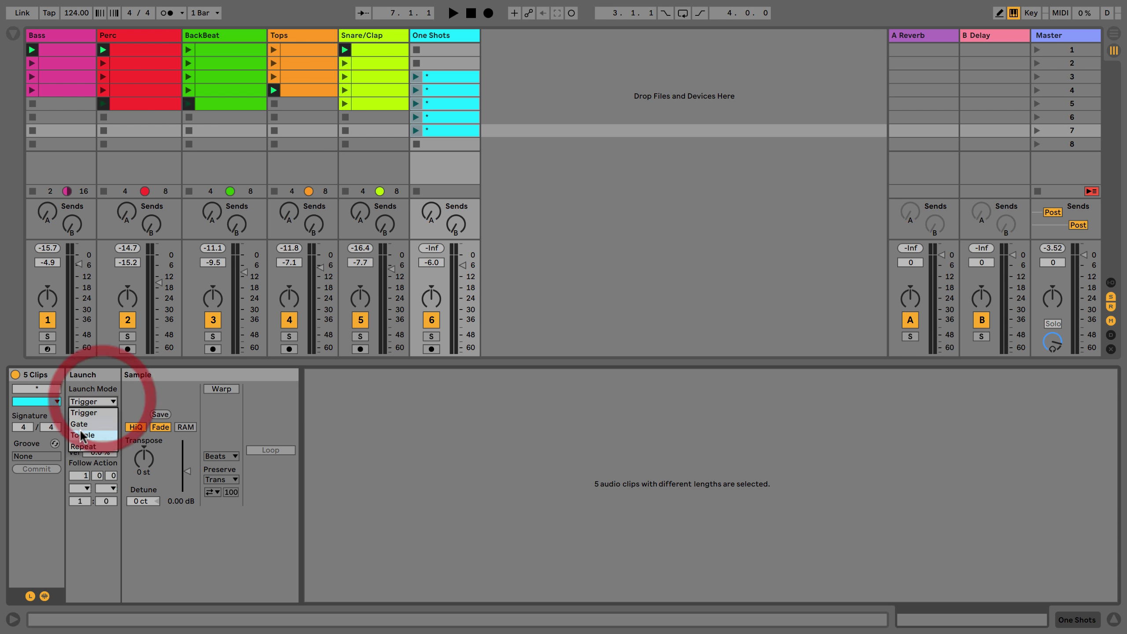
pyautogui.click(89, 435)
# Launch the second One Shots clip and solo the One Shots track
pyautogui.click(416, 90)
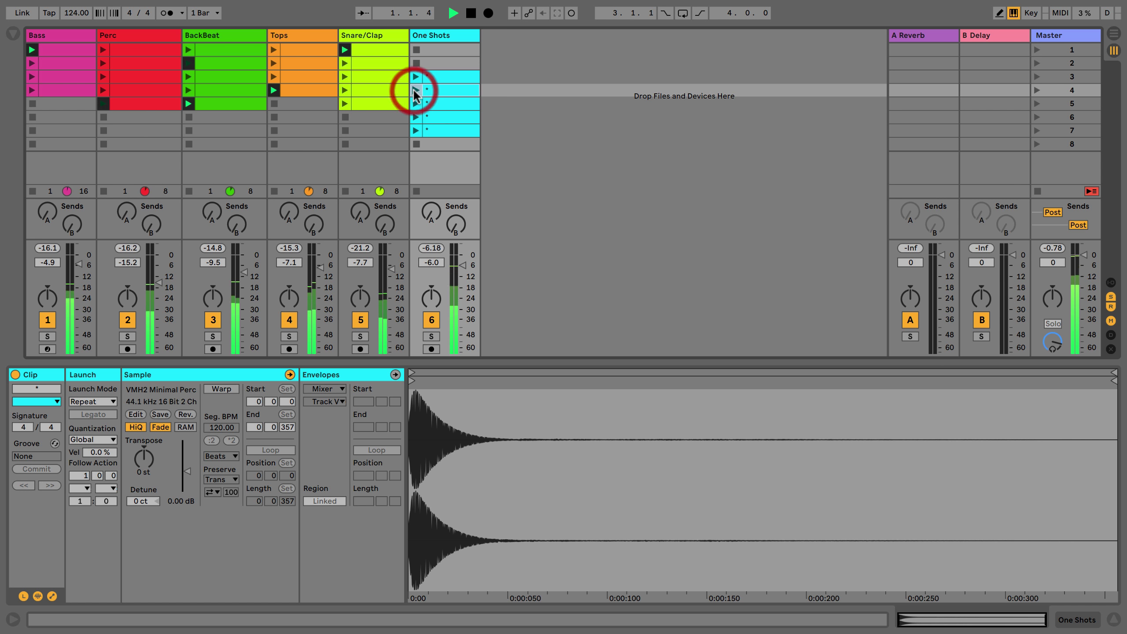
pyautogui.click(431, 336)
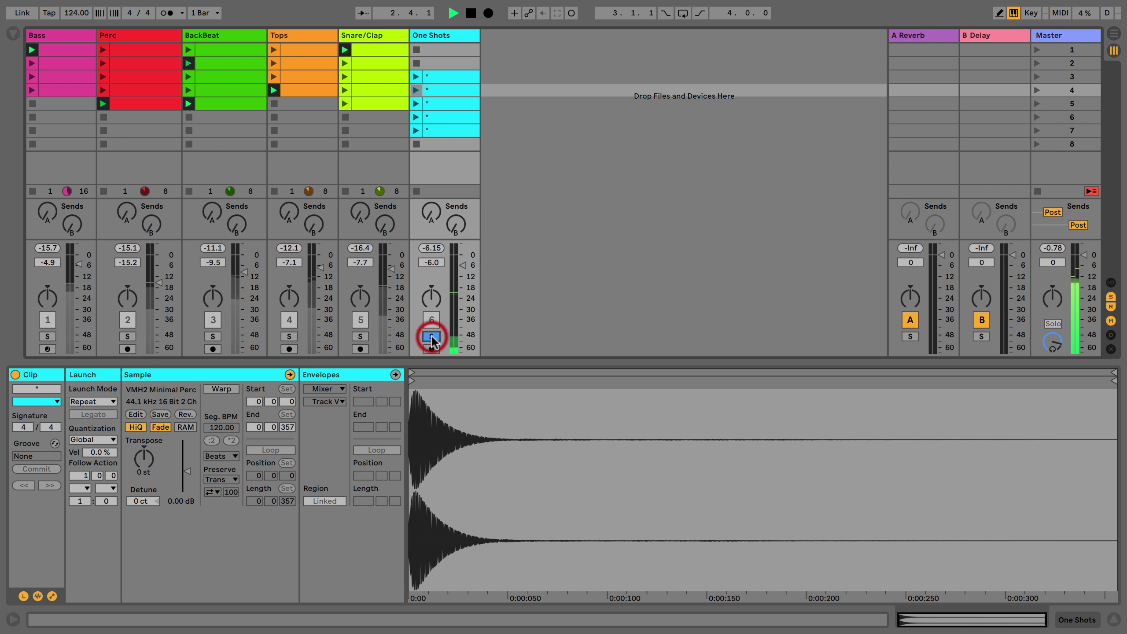
# Select all five One Shots clips together and set their launch quantization to 1/16
pyautogui.click(416, 91)
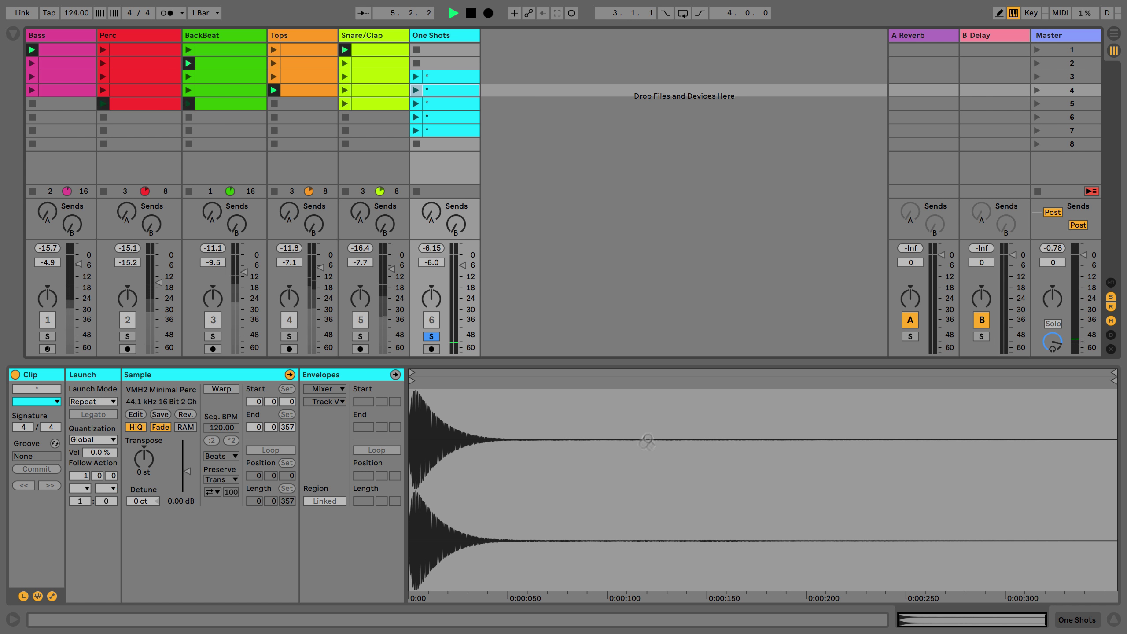
pyautogui.click(432, 74)
pyautogui.keyDown('shift'); pyautogui.click(432, 129); pyautogui.keyUp('shift')
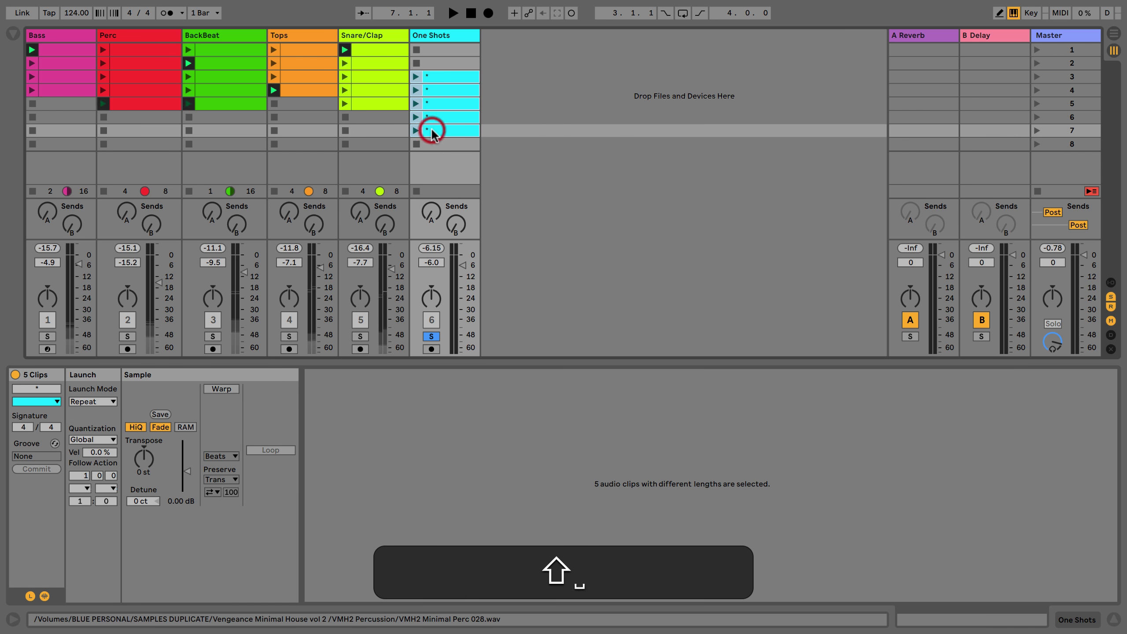
pyautogui.click(84, 439)
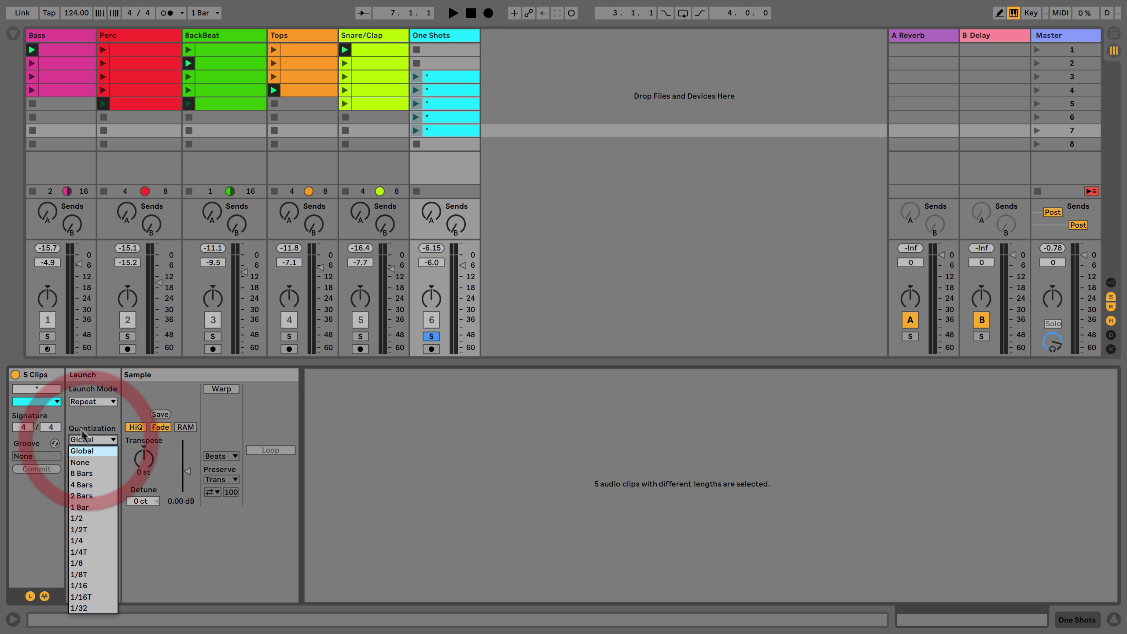
pyautogui.click(80, 585)
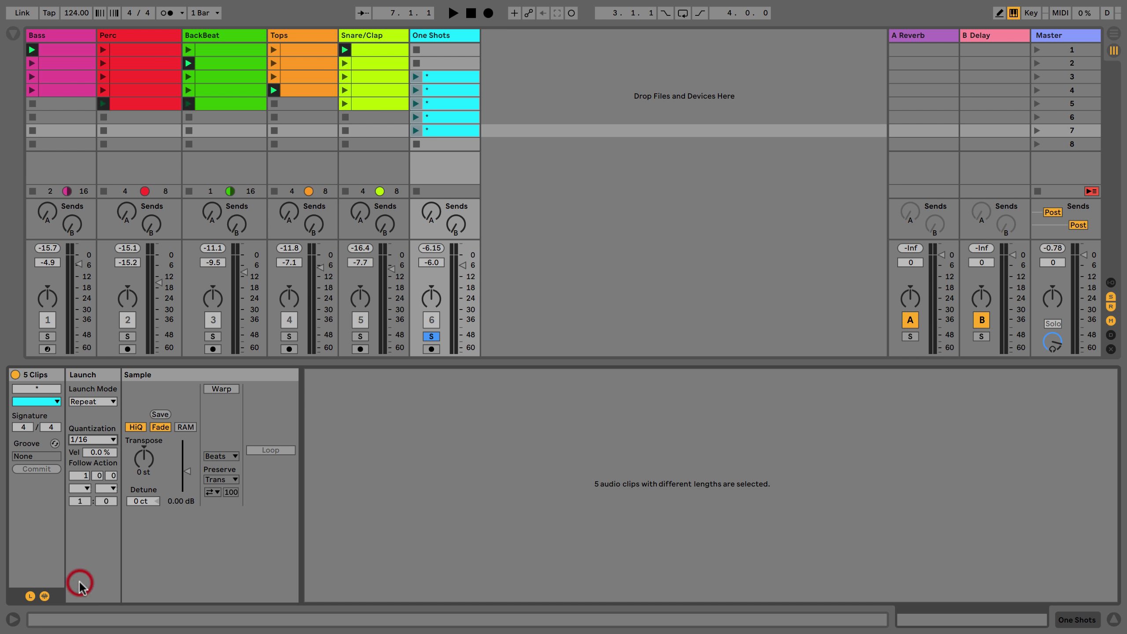
# Audition the repeated triggering by launching the second, first and fifth One Shots clips in turn
pyautogui.click(413, 89)
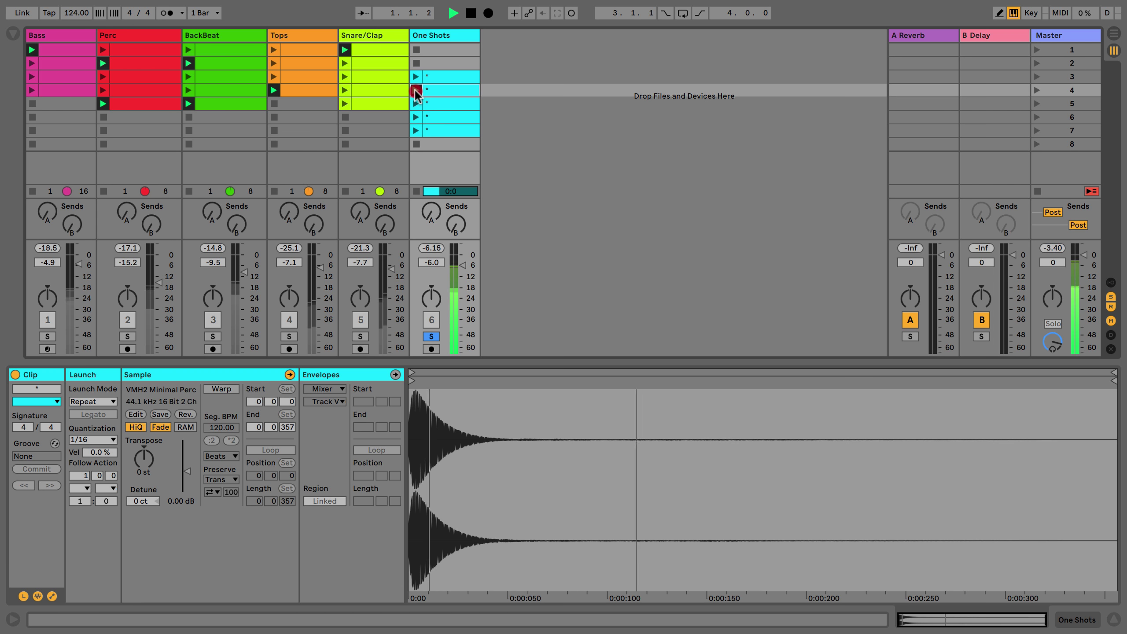
pyautogui.click(416, 79)
pyautogui.click(416, 77)
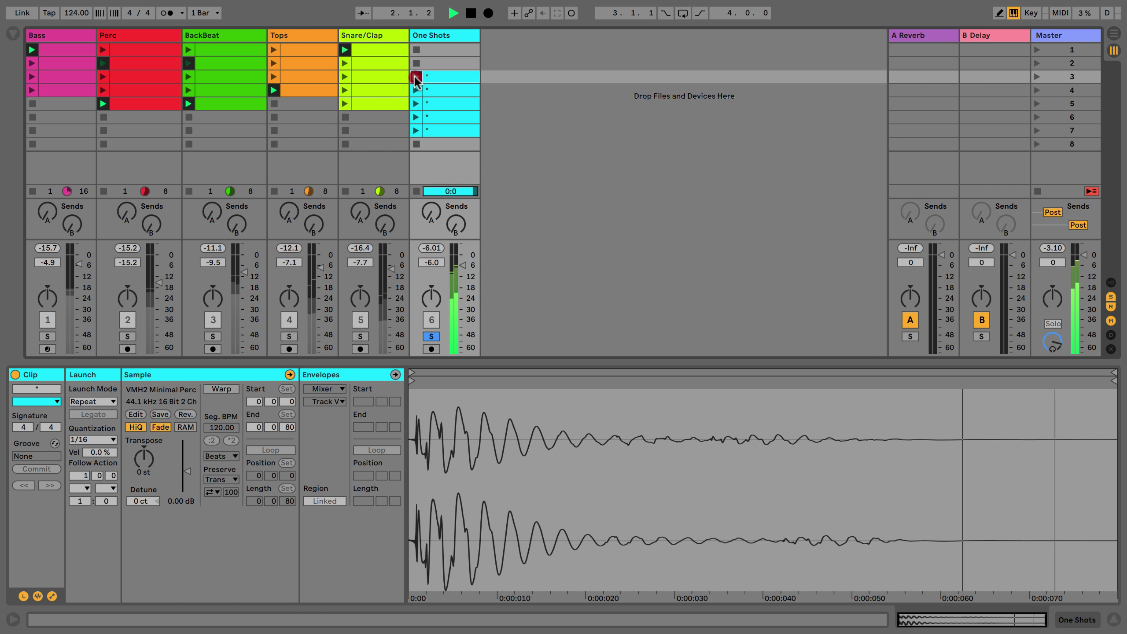
pyautogui.click(416, 130)
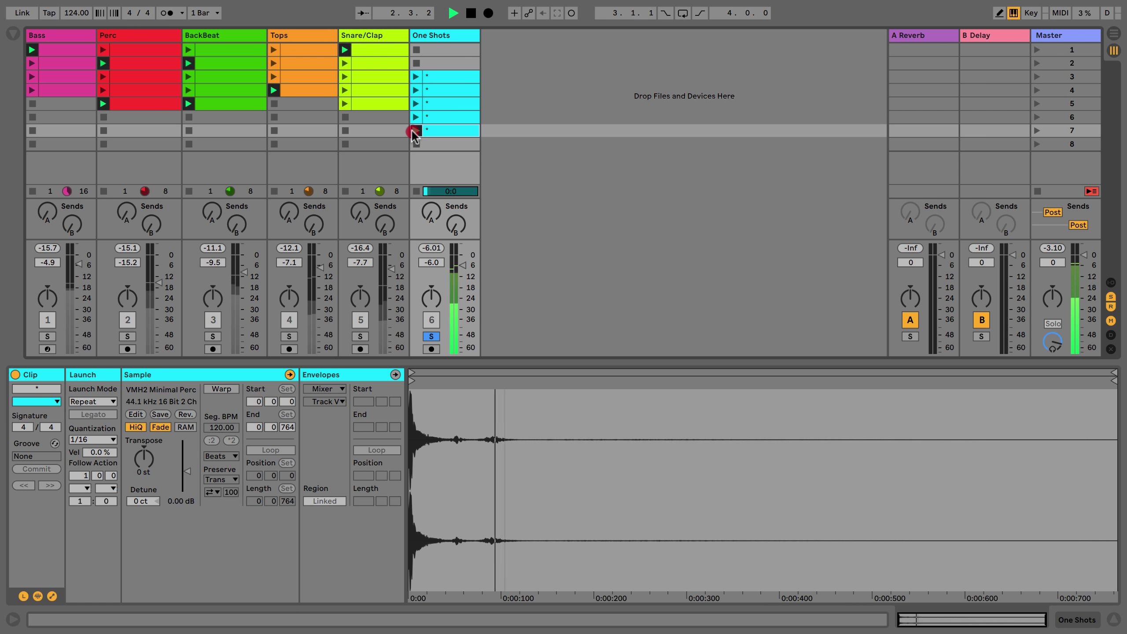
# Give all five One Shots clips a Follow Action time of 0.0.1 with Any as the first action at chance 1
pyautogui.click(444, 77)
pyautogui.keyDown('shift'); pyautogui.click(437, 130); pyautogui.keyUp('shift')
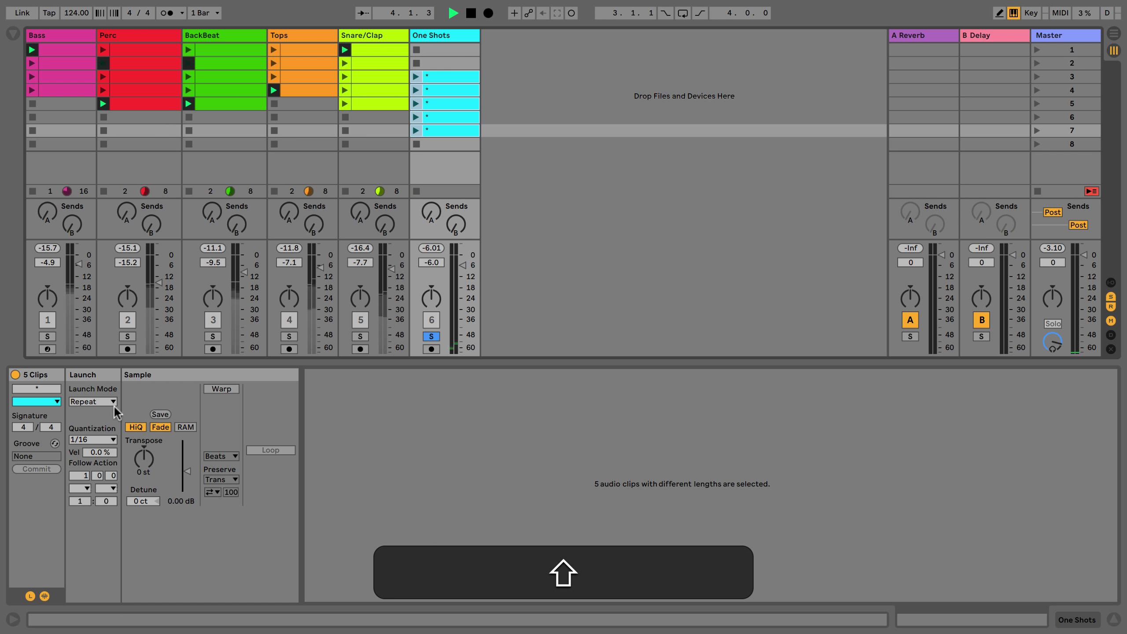
pyautogui.moveTo(83, 477); pyautogui.dragTo(83, 487)
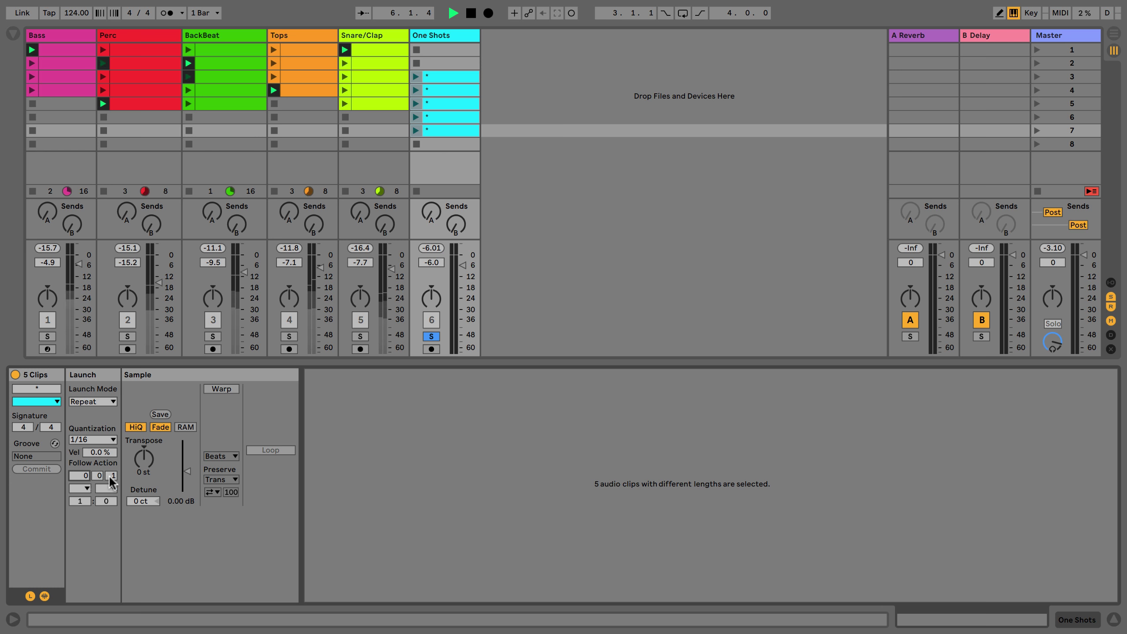
pyautogui.click(86, 488)
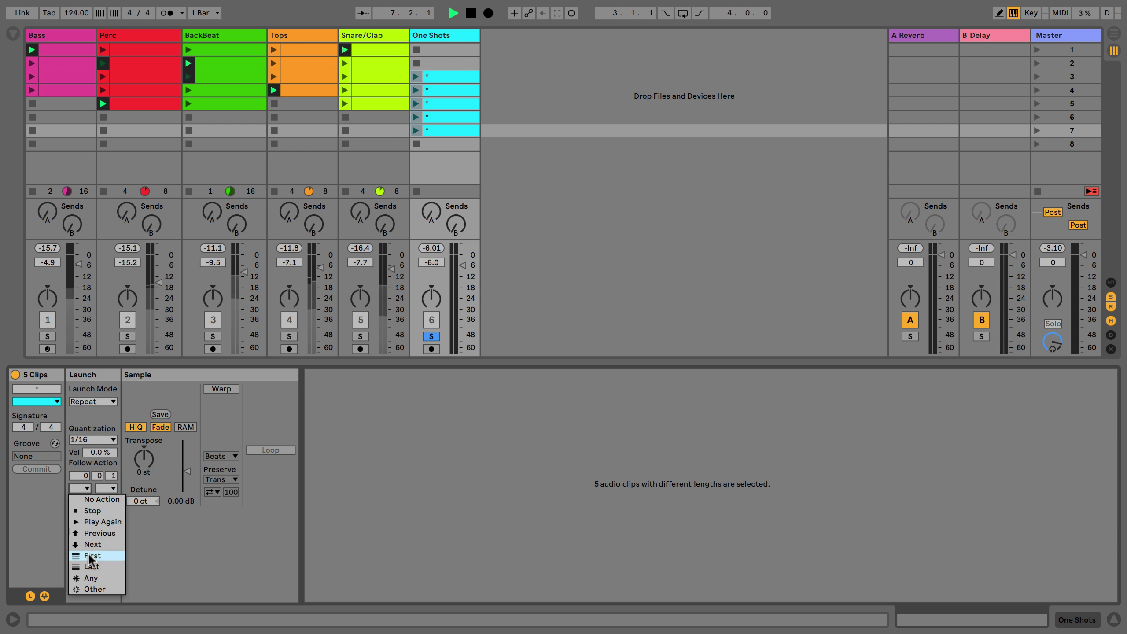
pyautogui.click(92, 576)
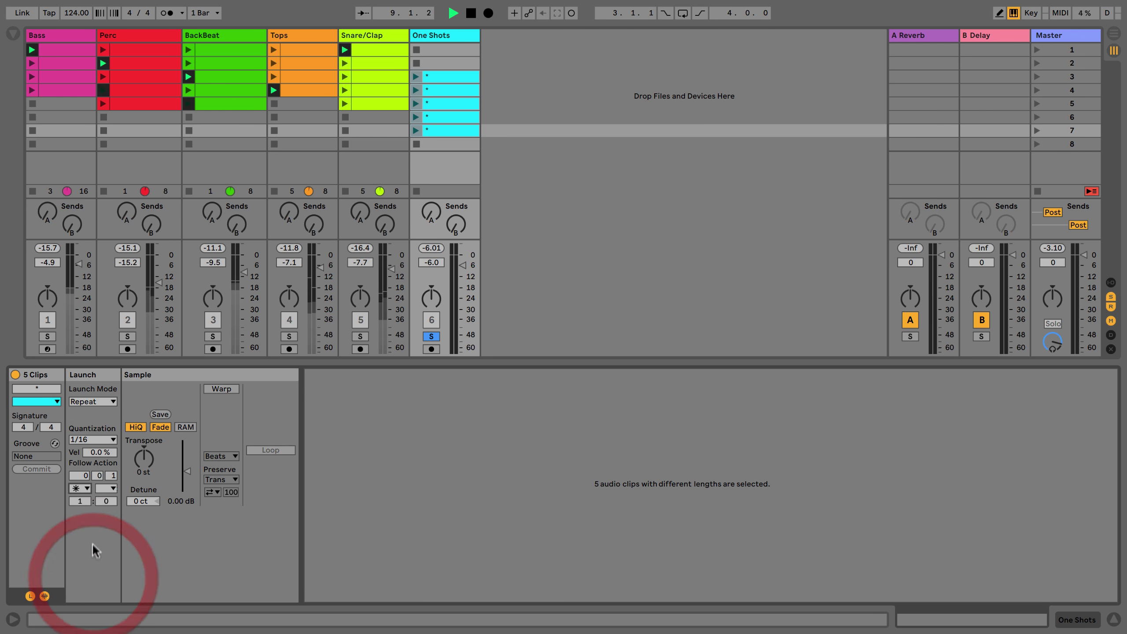
pyautogui.click(82, 500)
pyautogui.click(82, 501)
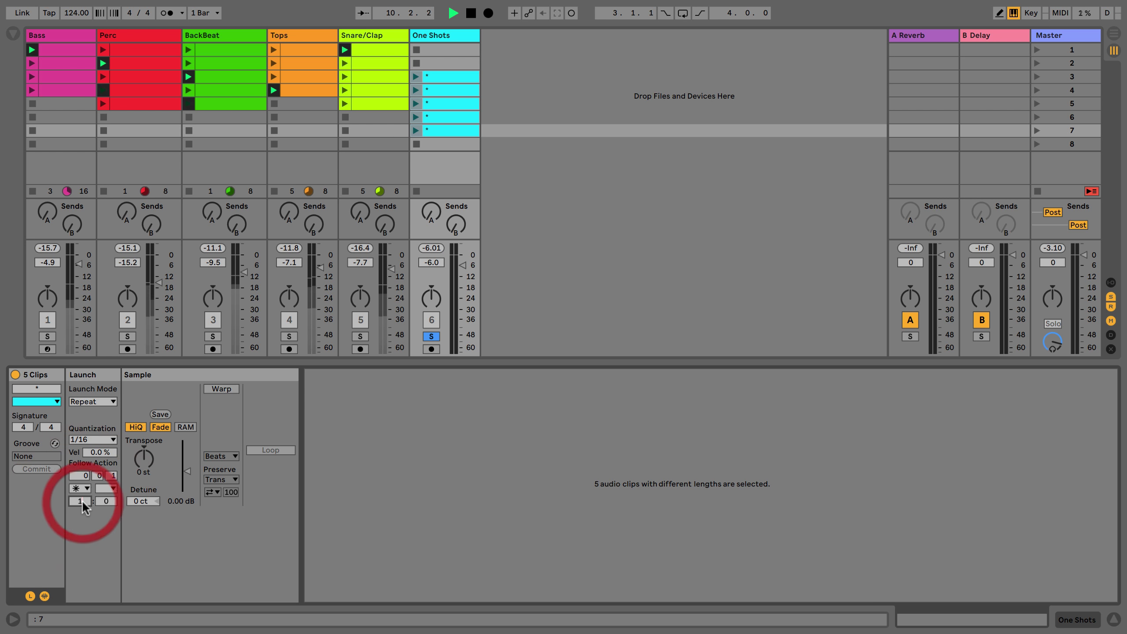
pyautogui.write('1')
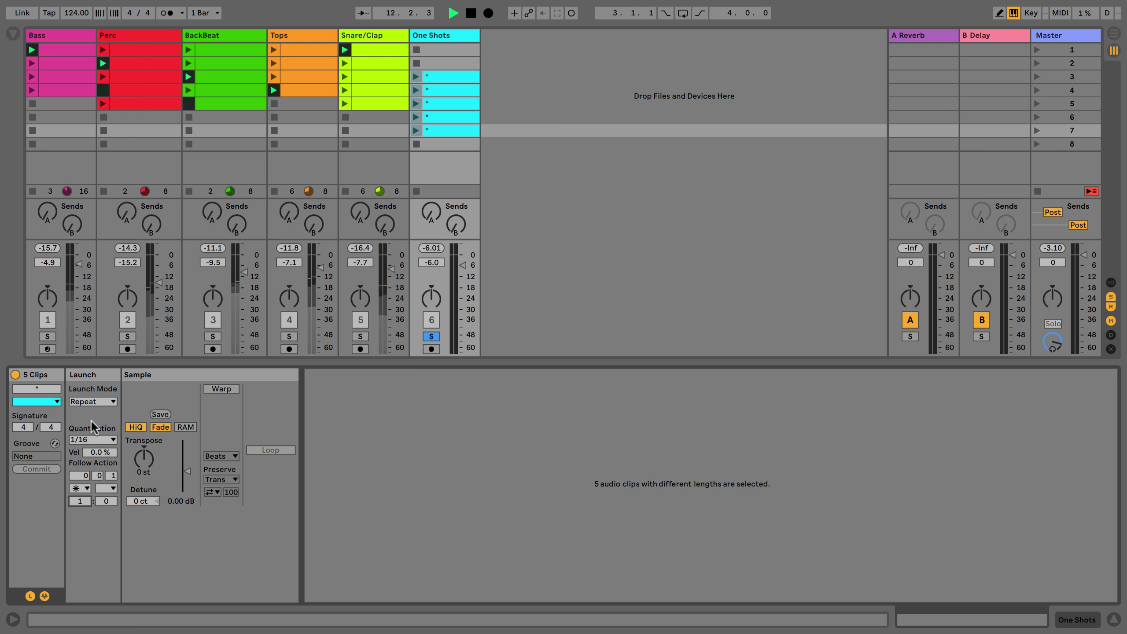
# Launch the second One Shots clip and raise the One Shots track's send A to add reverb
pyautogui.click(416, 91)
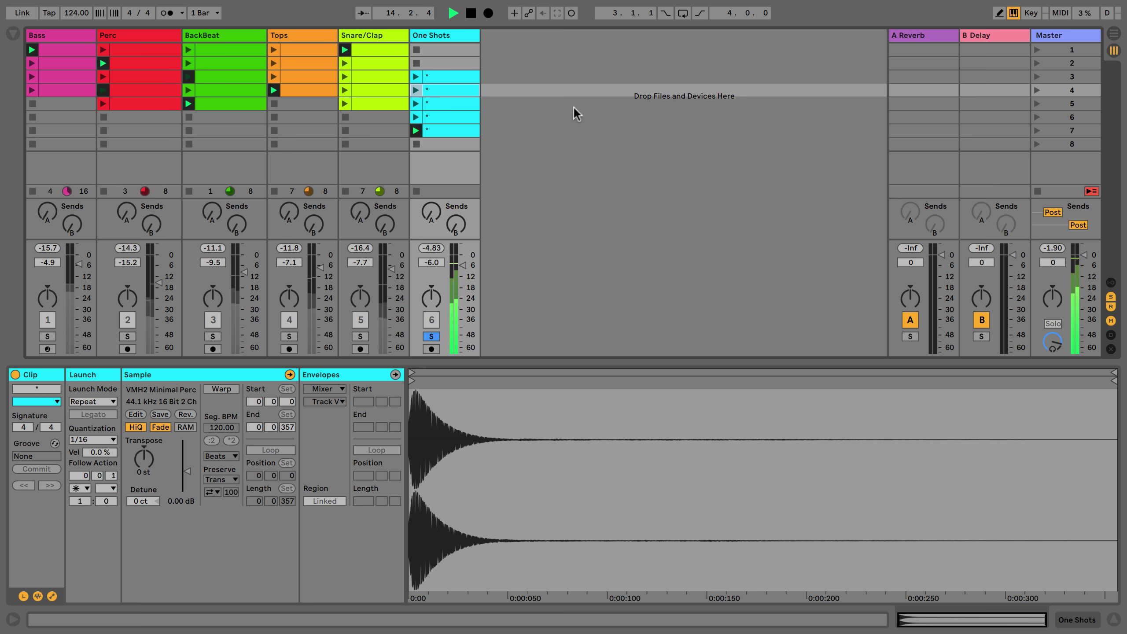
pyautogui.moveTo(431, 213); pyautogui.dragTo(425, 192)
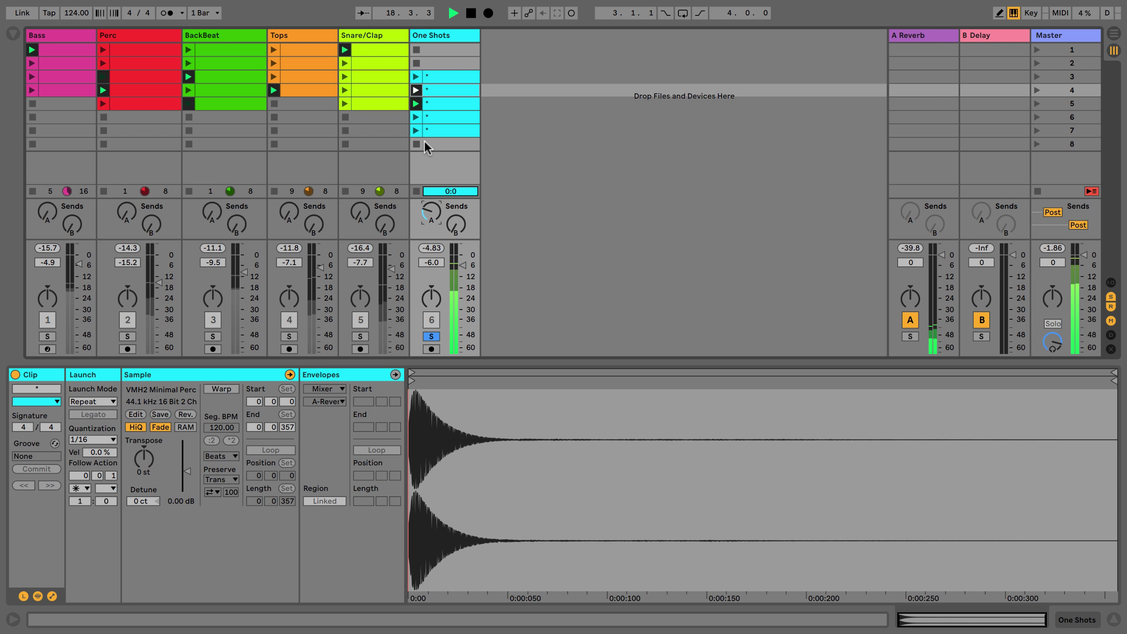
# Unsolo the One Shots track and play all tracks together from the start before stopping
pyautogui.click(431, 336)
pyautogui.press('space')
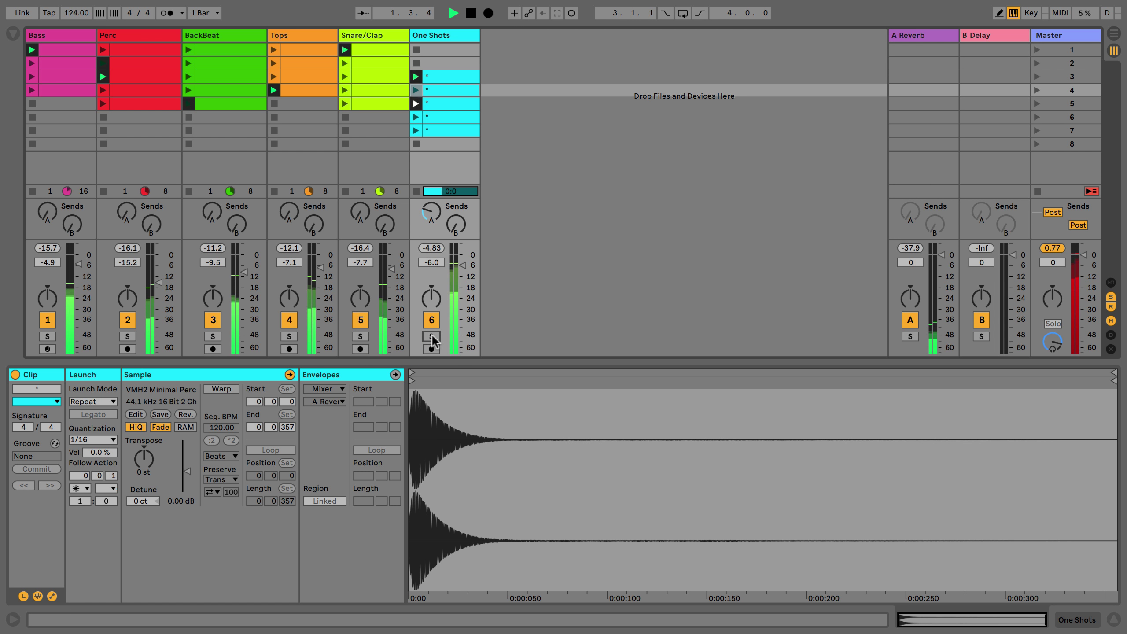
pyautogui.press('space')
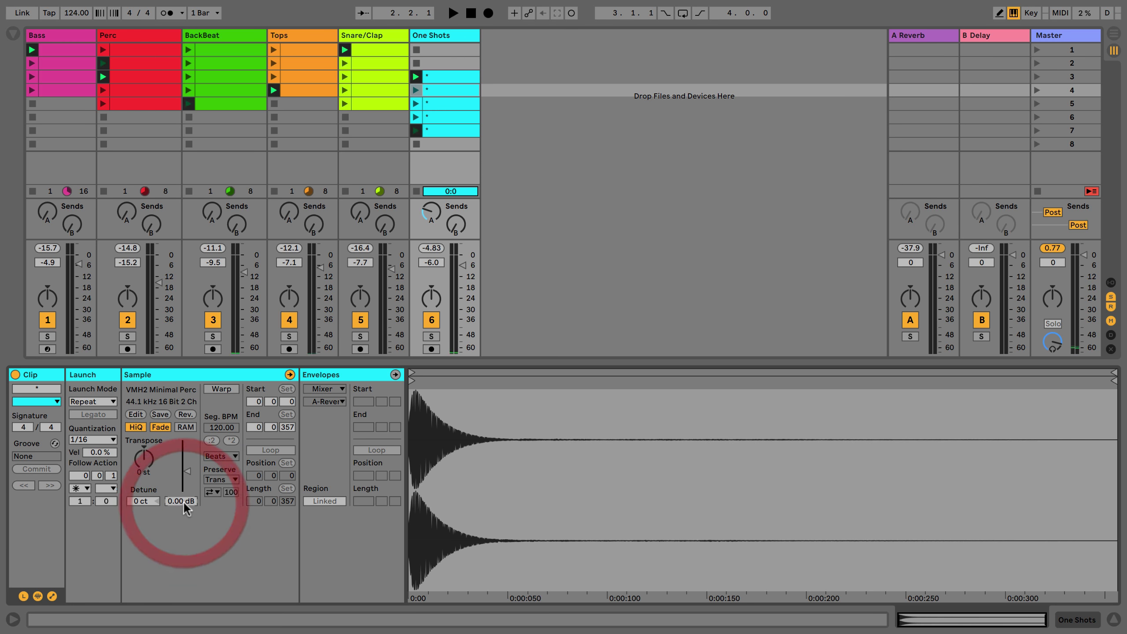
# Lower the second One Shots clip's gain to -3.00 dB and the One Shots track's volume to -9.9 dB during playback
pyautogui.moveTo(183, 501); pyautogui.dragTo(184, 516)
pyautogui.press('space')
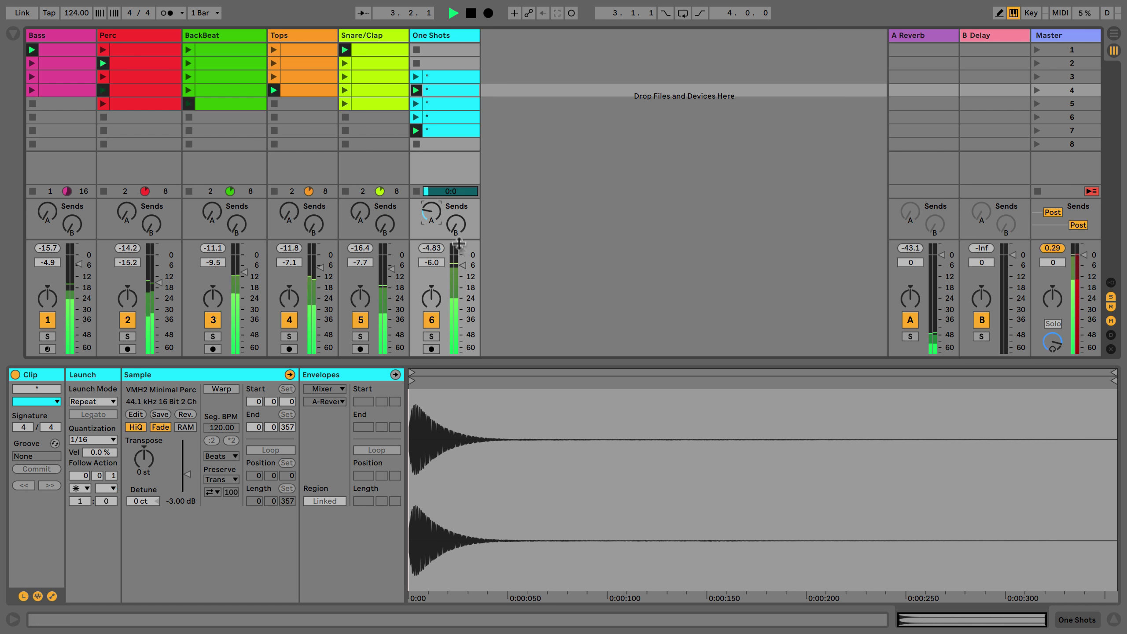
pyautogui.moveTo(462, 266); pyautogui.dragTo(462, 275)
pyautogui.press('space')
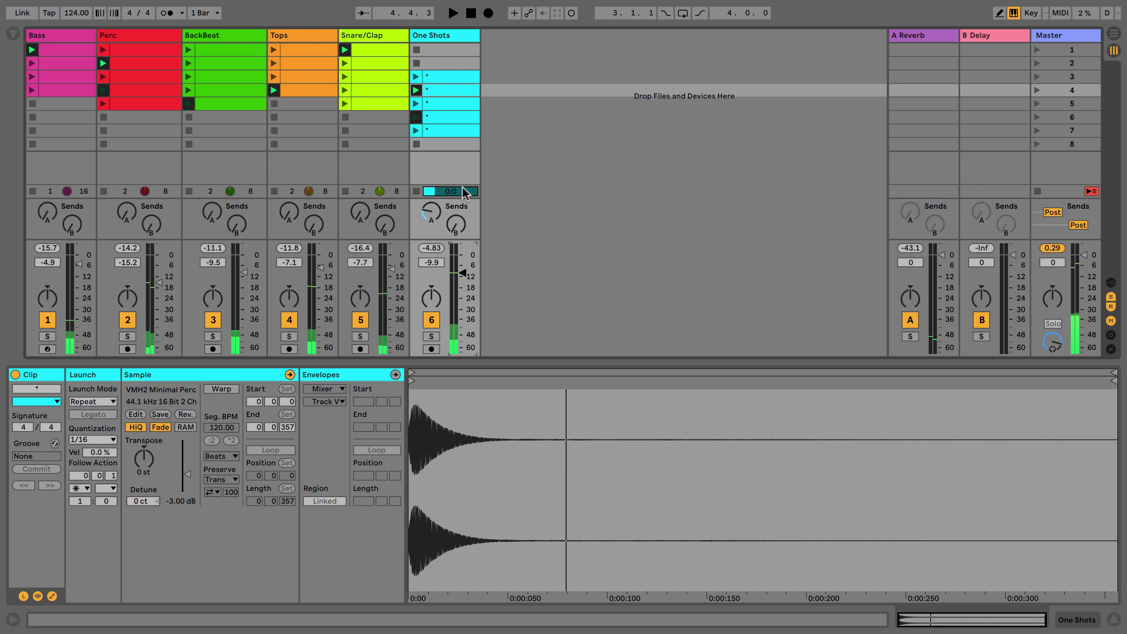
pyautogui.click(449, 76)
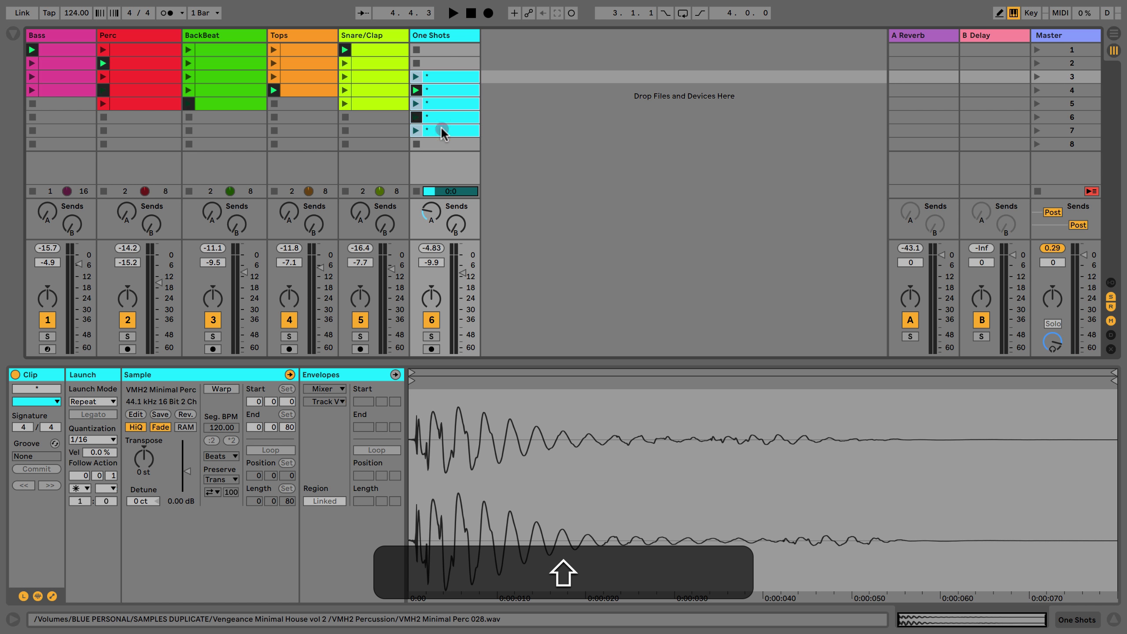
pyautogui.keyDown('shift'); pyautogui.click(440, 129); pyautogui.keyUp('shift')
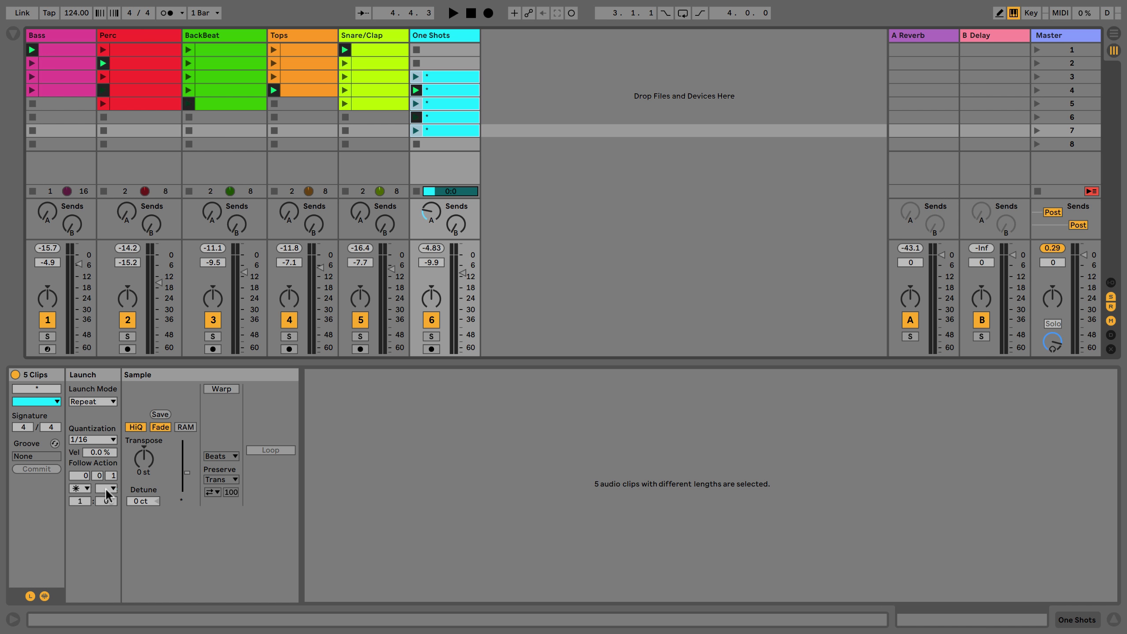
pyautogui.click(440, 78)
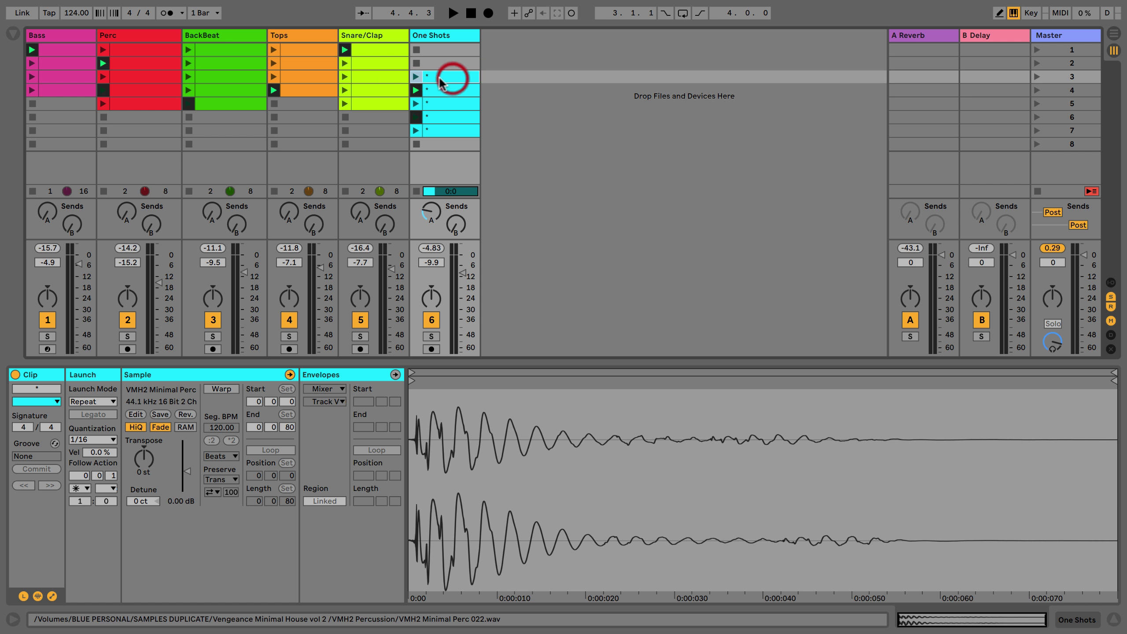
pyautogui.click(417, 76)
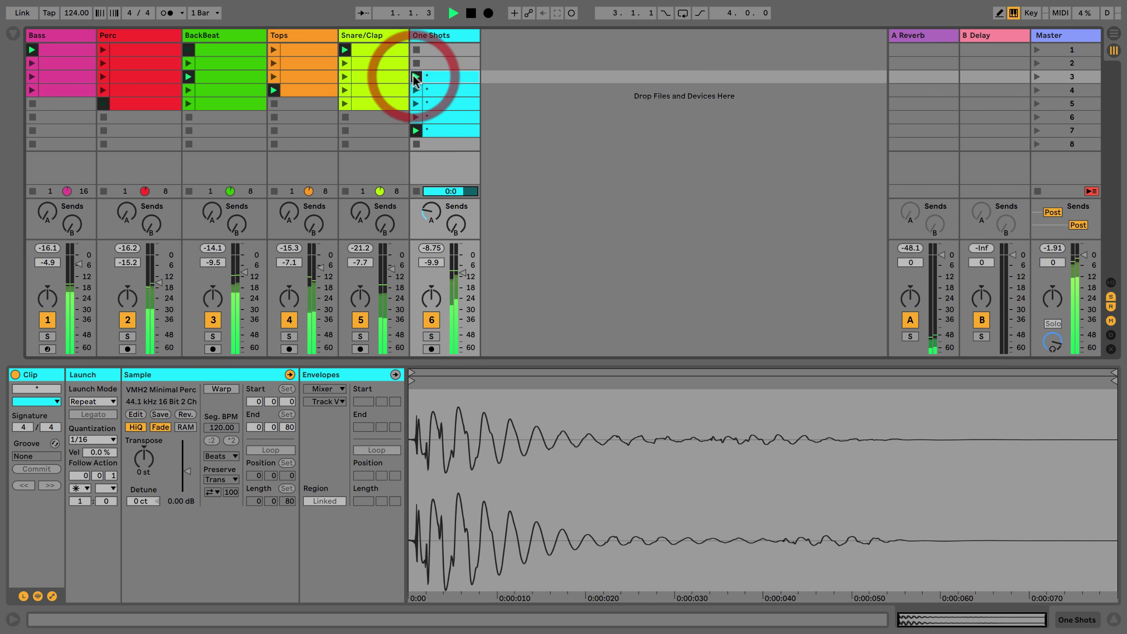
pyautogui.click(427, 75)
# Set the second Follow Action of the first, third and fifth One Shots clips to Play Again with chance 2
pyautogui.click(430, 77)
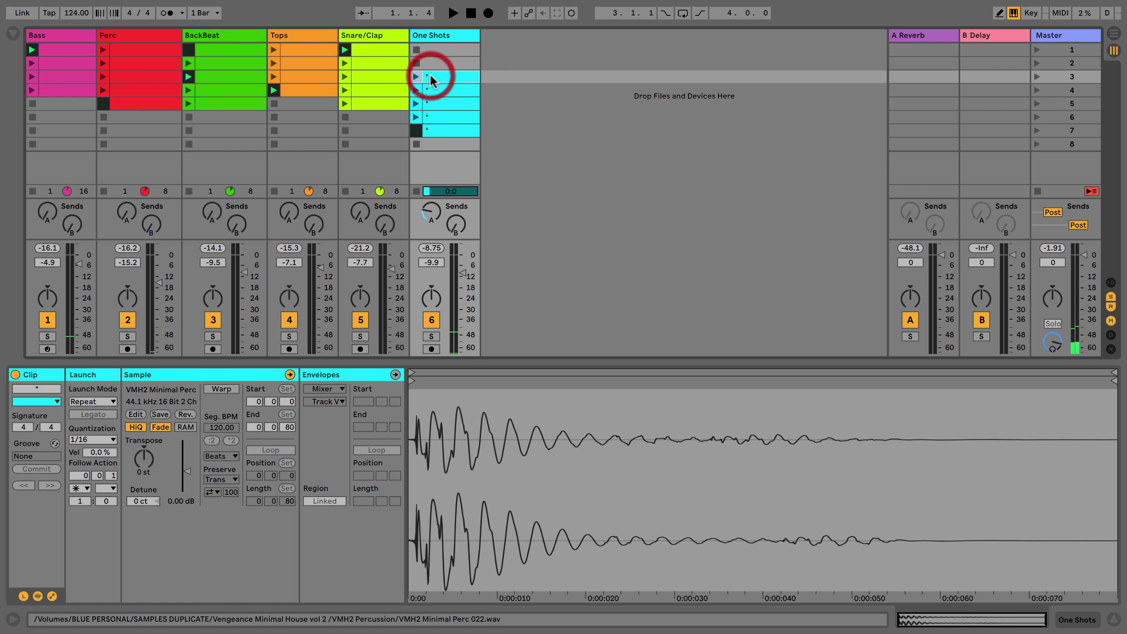
pyautogui.keyDown('super'); pyautogui.click(442, 103); pyautogui.keyUp('super')
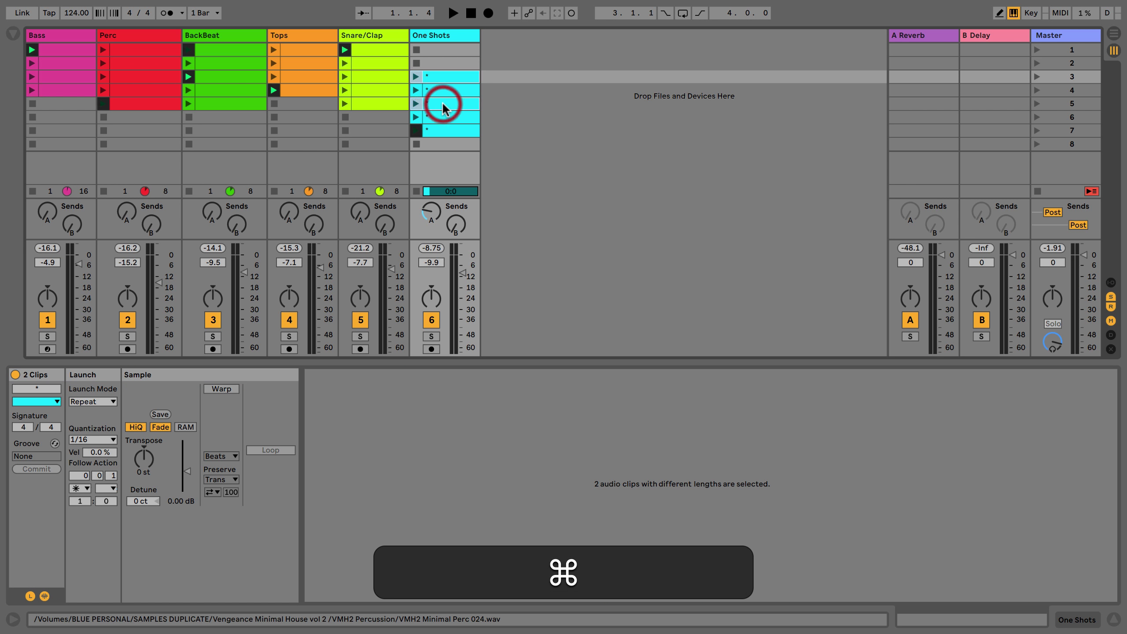
pyautogui.keyDown('super'); pyautogui.click(443, 130); pyautogui.keyUp('super')
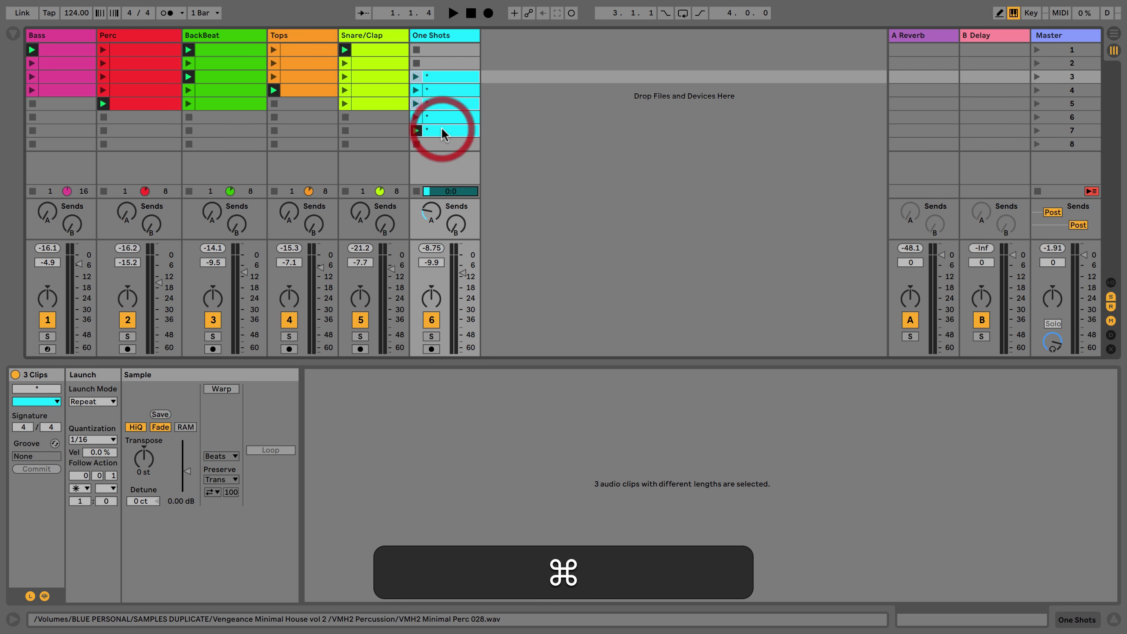
pyautogui.click(106, 488)
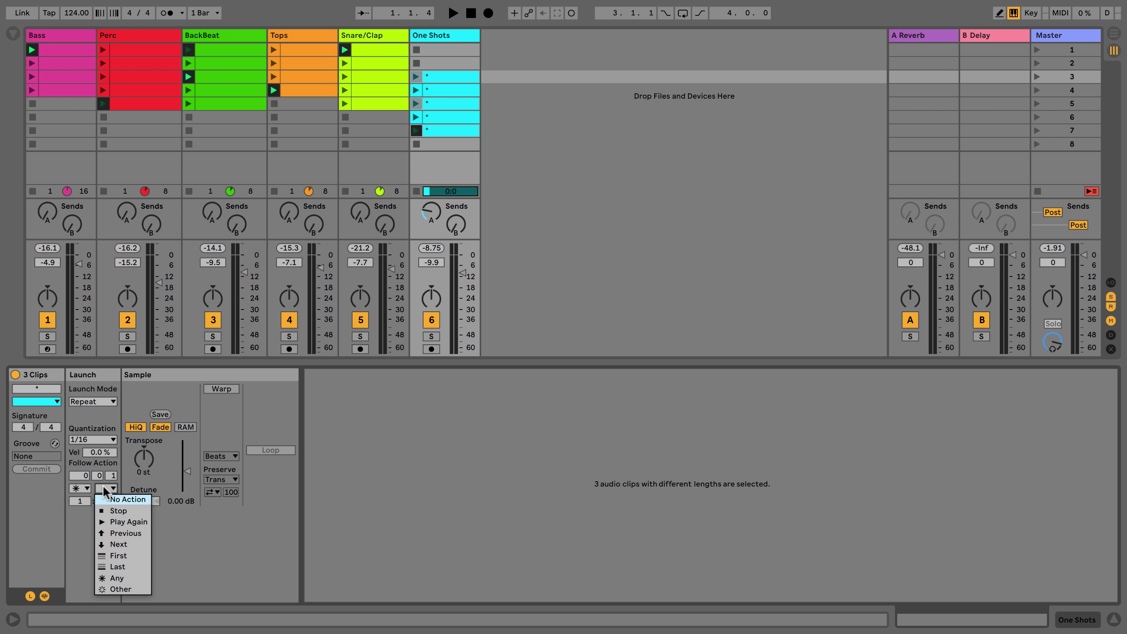
pyautogui.click(122, 522)
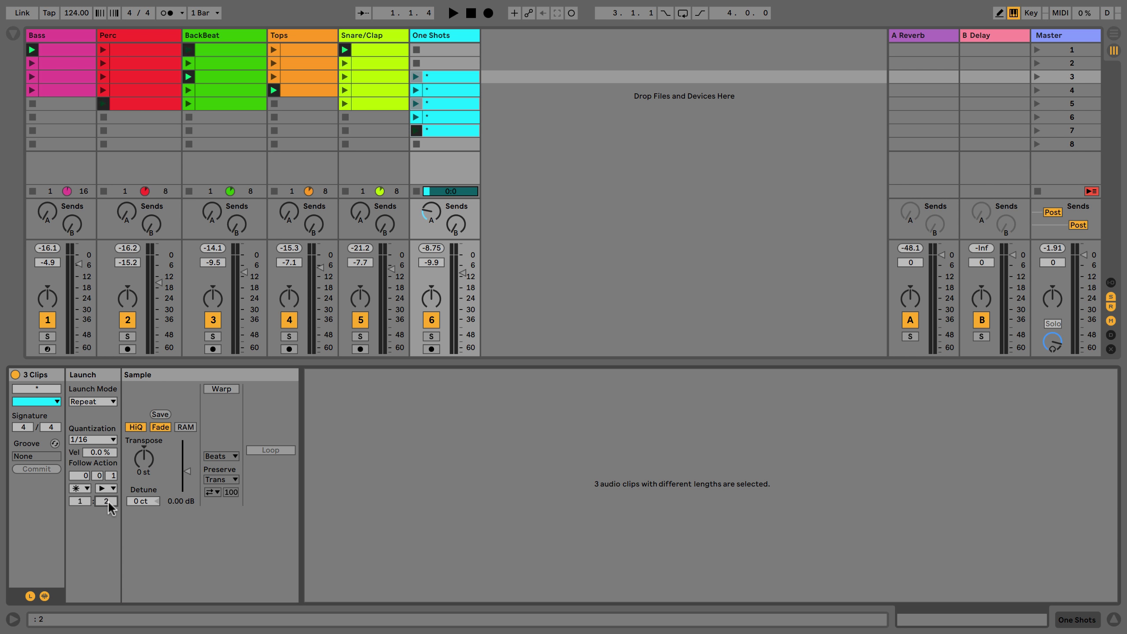
# Launch the first One Shots clip, listen to its Follow Actions with all tracks, and stop playback
pyautogui.click(418, 75)
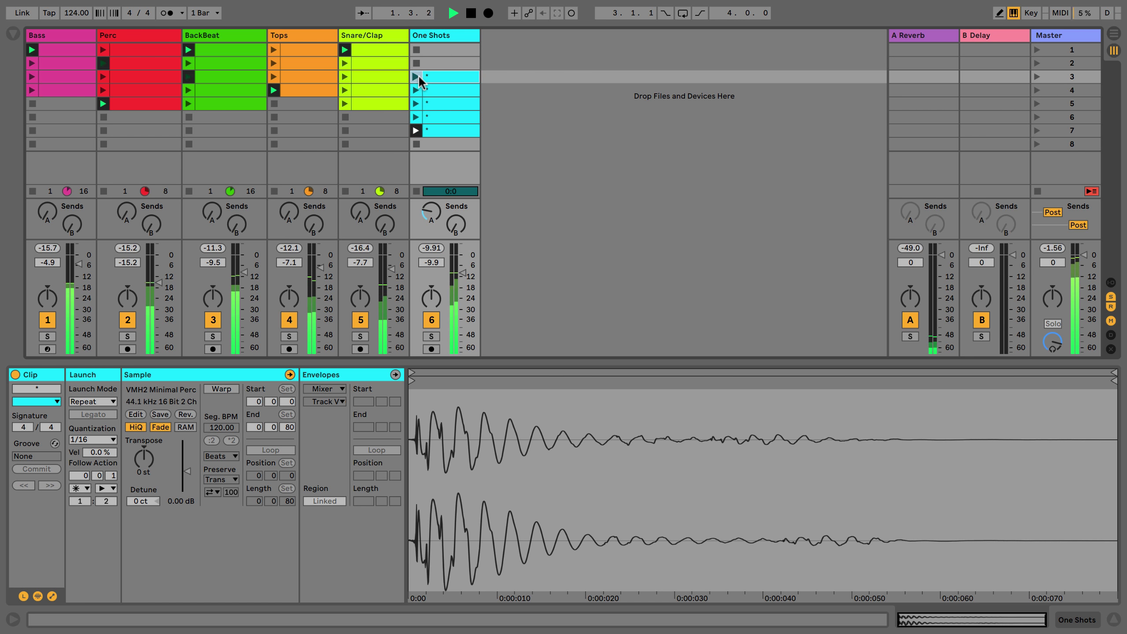
pyautogui.click(417, 77)
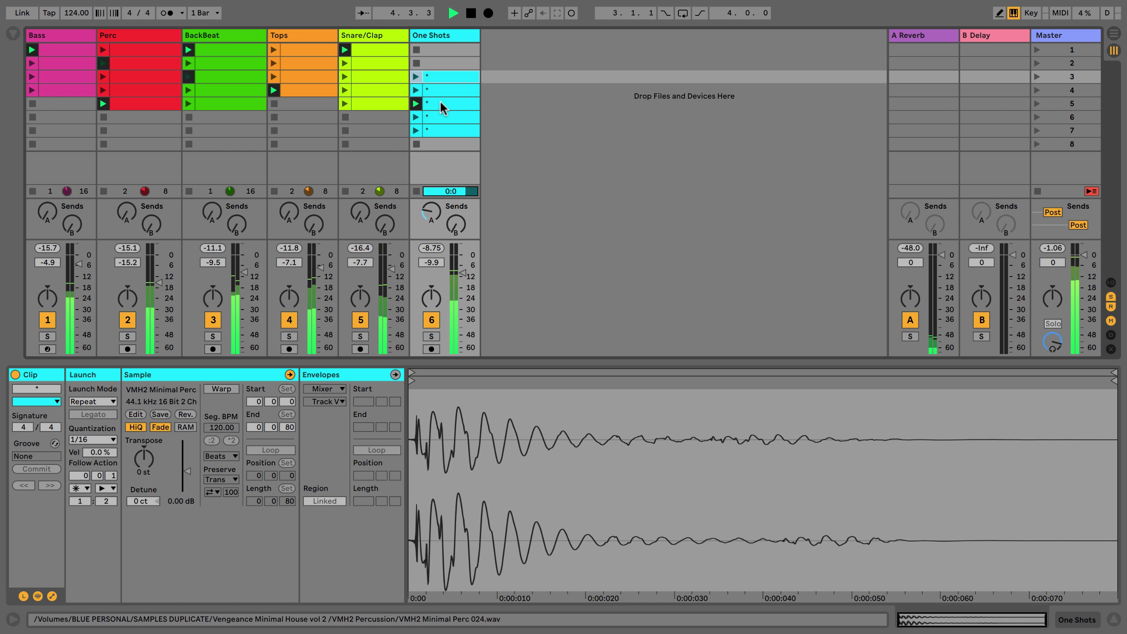
pyautogui.press('space')
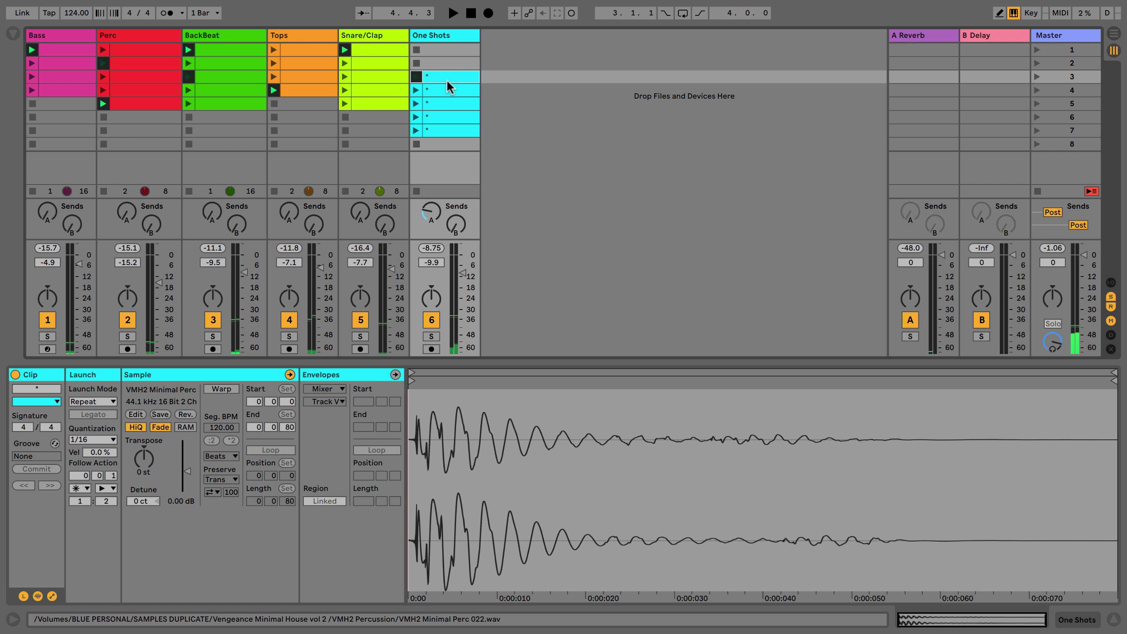
# Duplicate the first One Shots clip into the empty slot above it and lower the copy's gain to -inf dB
pyautogui.press('alt')
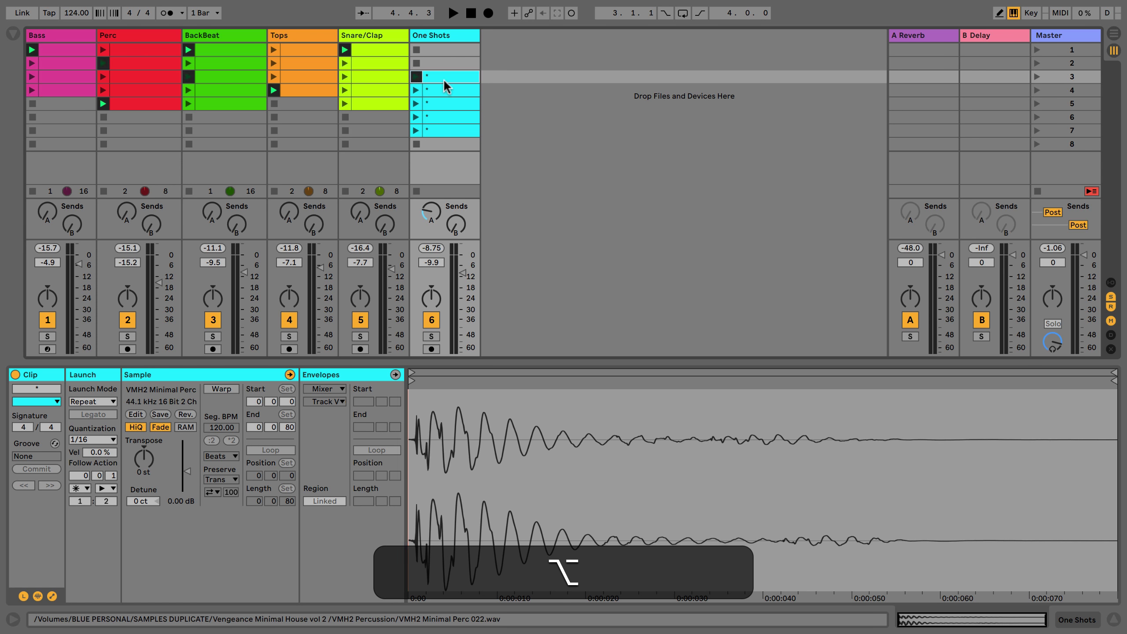
pyautogui.moveTo(444, 74); pyautogui.dragTo(444, 70)
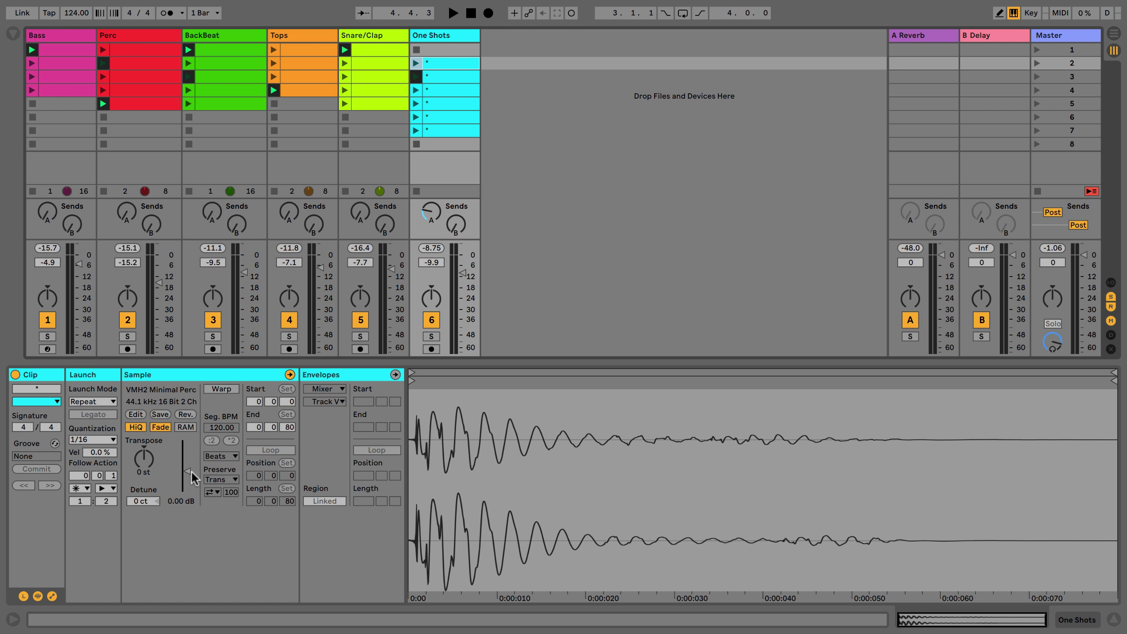
pyautogui.moveTo(191, 477); pyautogui.dragTo(178, 559)
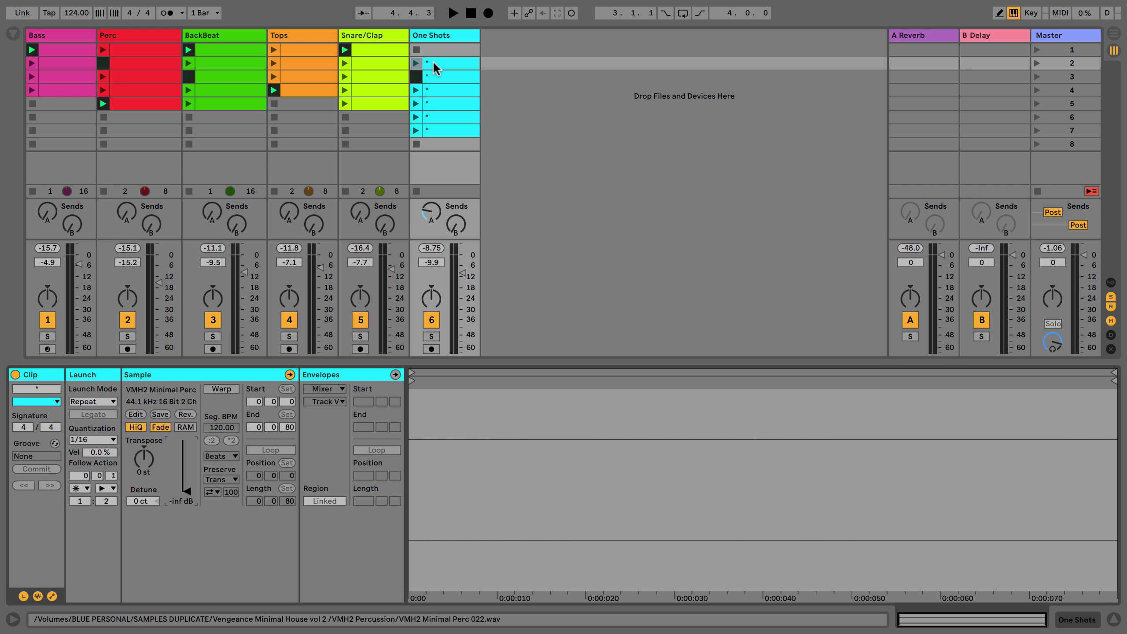
# Duplicate the One Shots clip in scene 7 into scene 8, lower the copy's gain to -inf dB and launch the scene 5 One Shots clip
pyautogui.moveTo(432, 134); pyautogui.dragTo(430, 144)
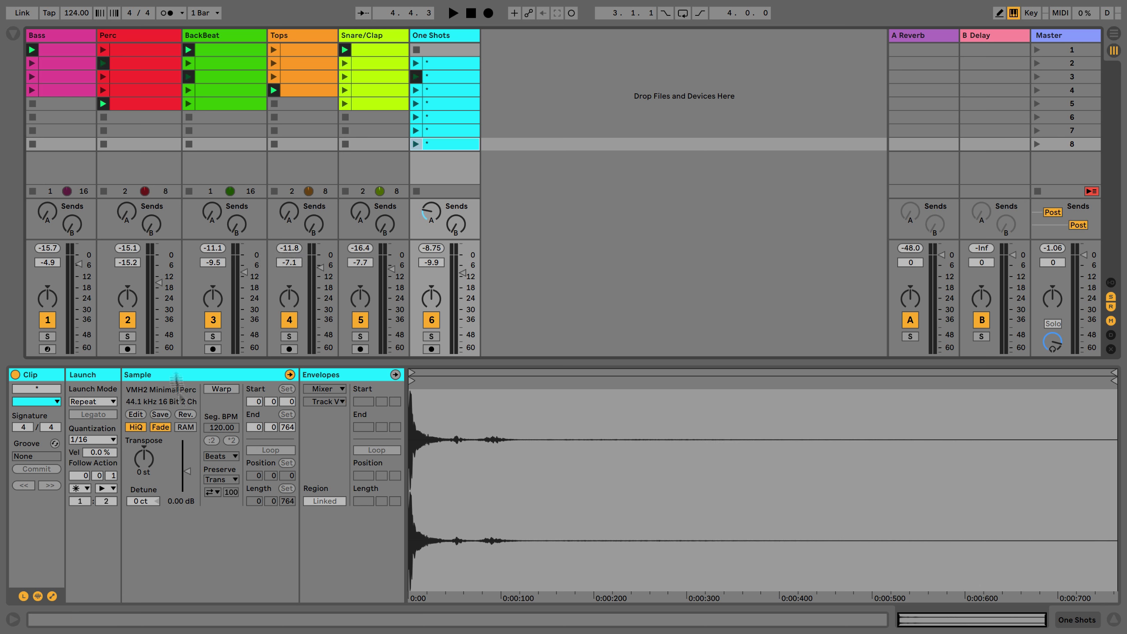
pyautogui.moveTo(189, 477)
pyautogui.mouseDown()
pyautogui.moveTo(181, 524)
pyautogui.moveTo(181, 497)
pyautogui.mouseUp()
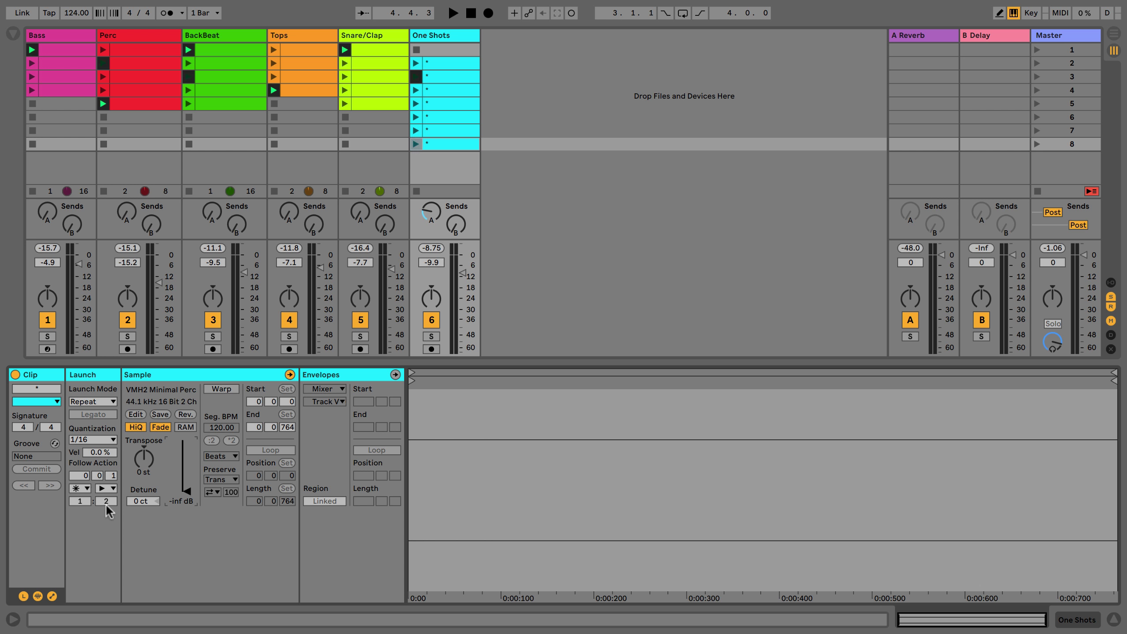
pyautogui.click(415, 104)
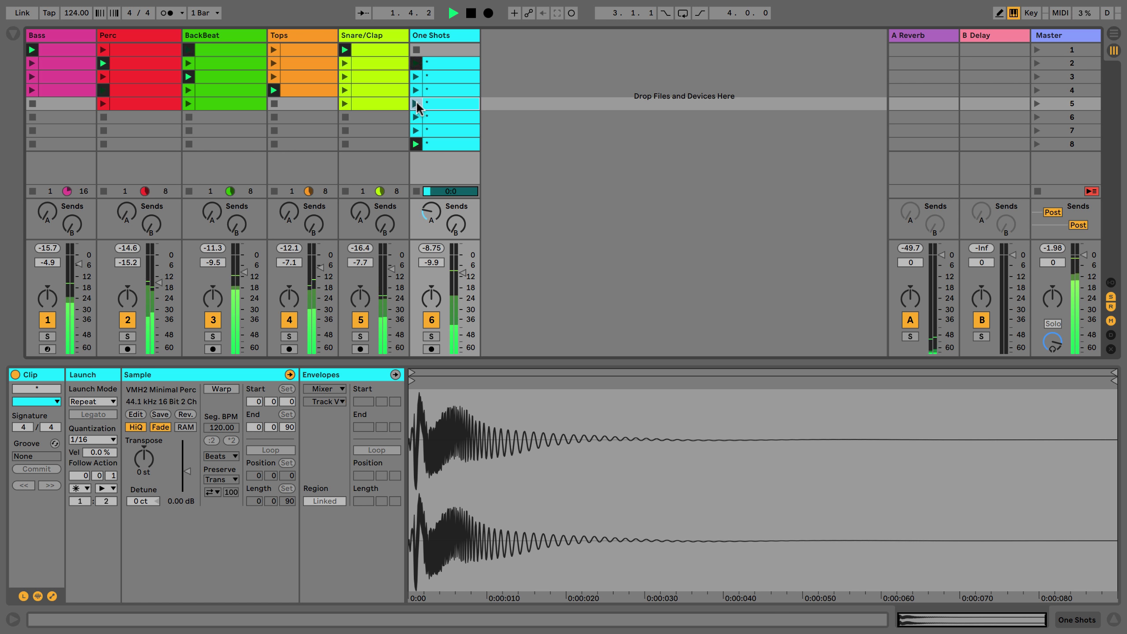
# Set the first Follow Action chance of the silent One Shots clip in scene 8 to 10
pyautogui.click(431, 142)
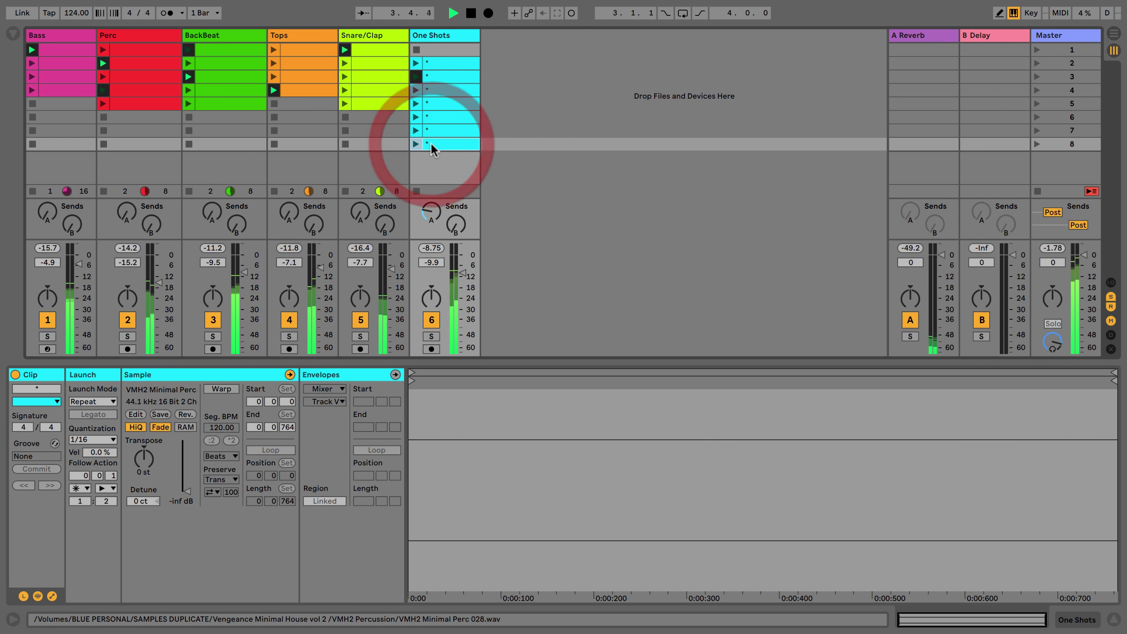
pyautogui.click(81, 500)
pyautogui.write('10')
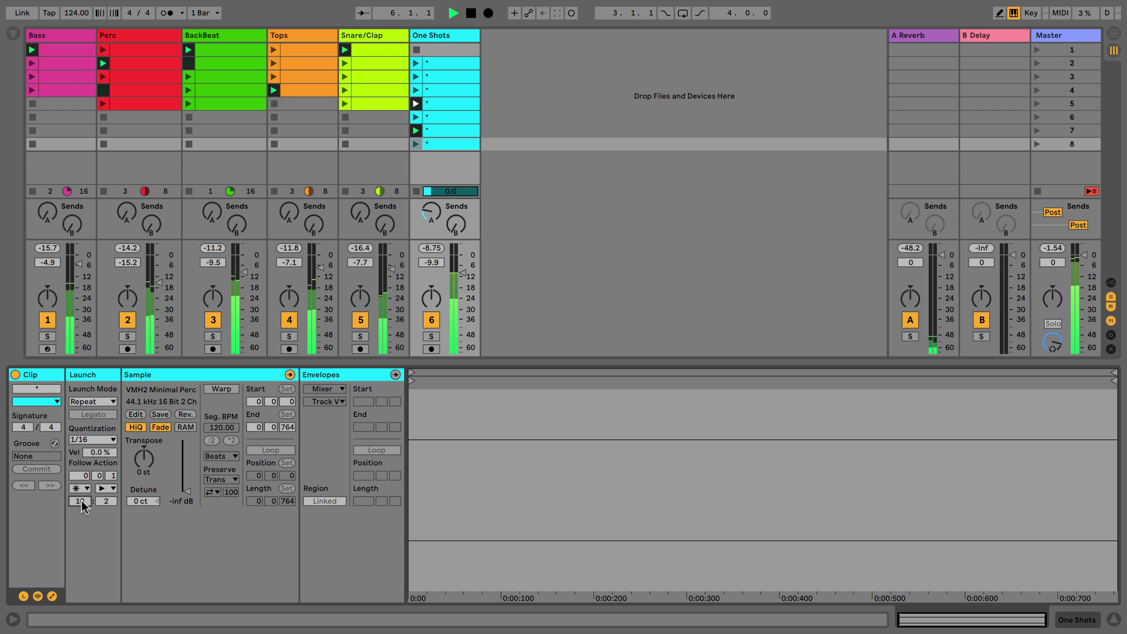
pyautogui.press('Return')
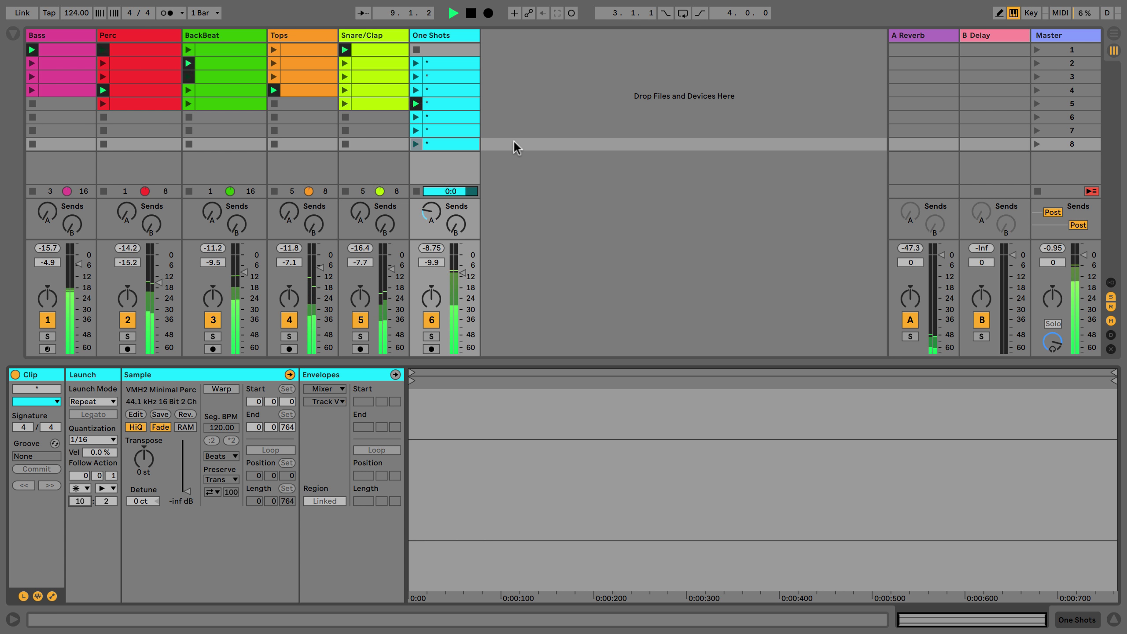
# Set the Follow Action chances of the One Shots clip in scene 5 to 2 and 1
pyautogui.click(444, 102)
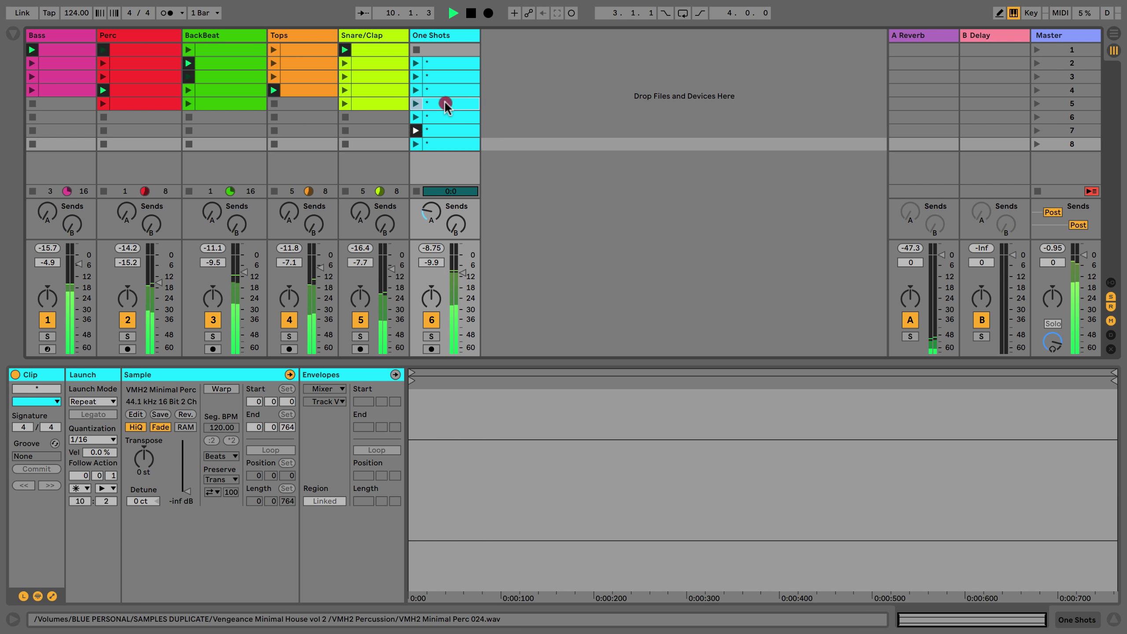
pyautogui.moveTo(99, 498); pyautogui.dragTo(105, 508)
pyautogui.click(106, 502)
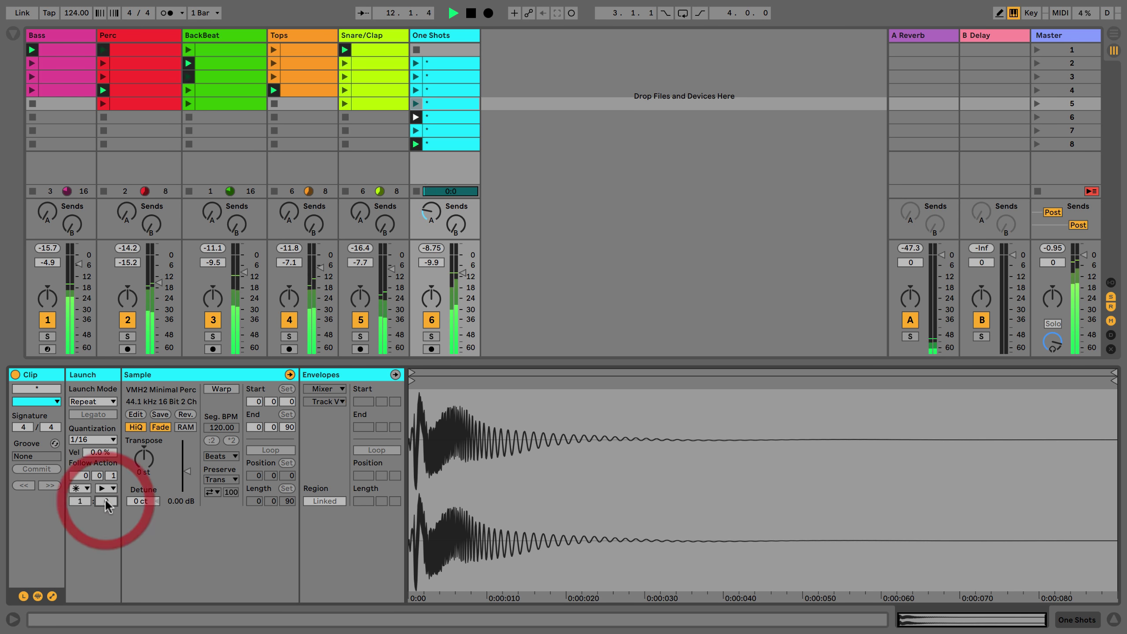
pyautogui.click(80, 501)
pyautogui.write('2')
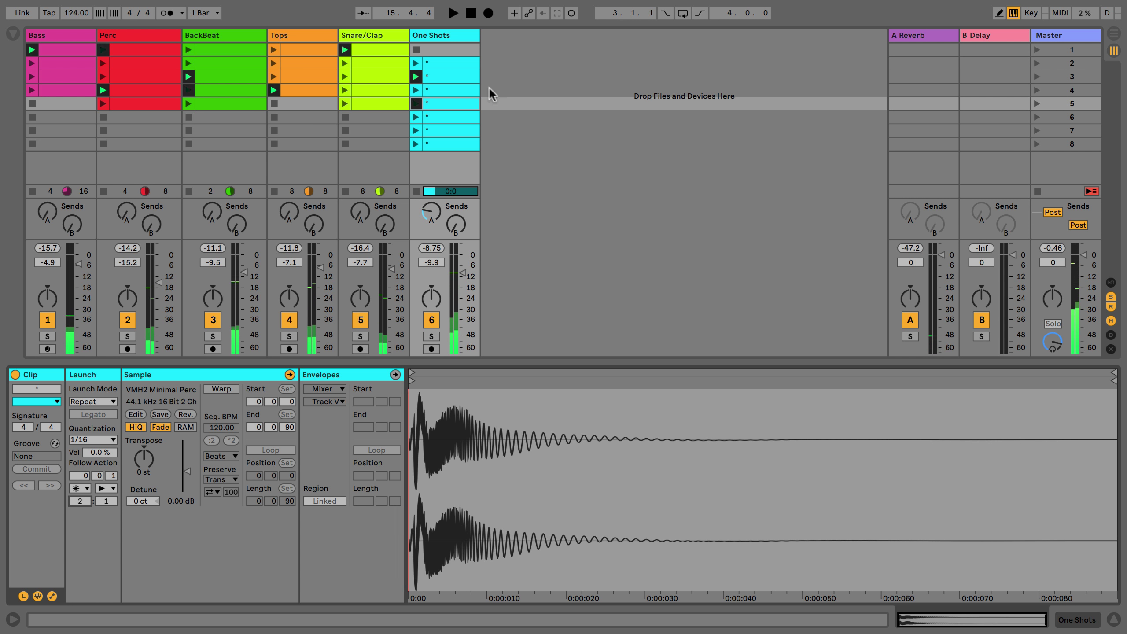
# Duplicate the One Shots track and set the first Follow Action chance of all seven clips in the copy to 10
pyautogui.click(441, 39)
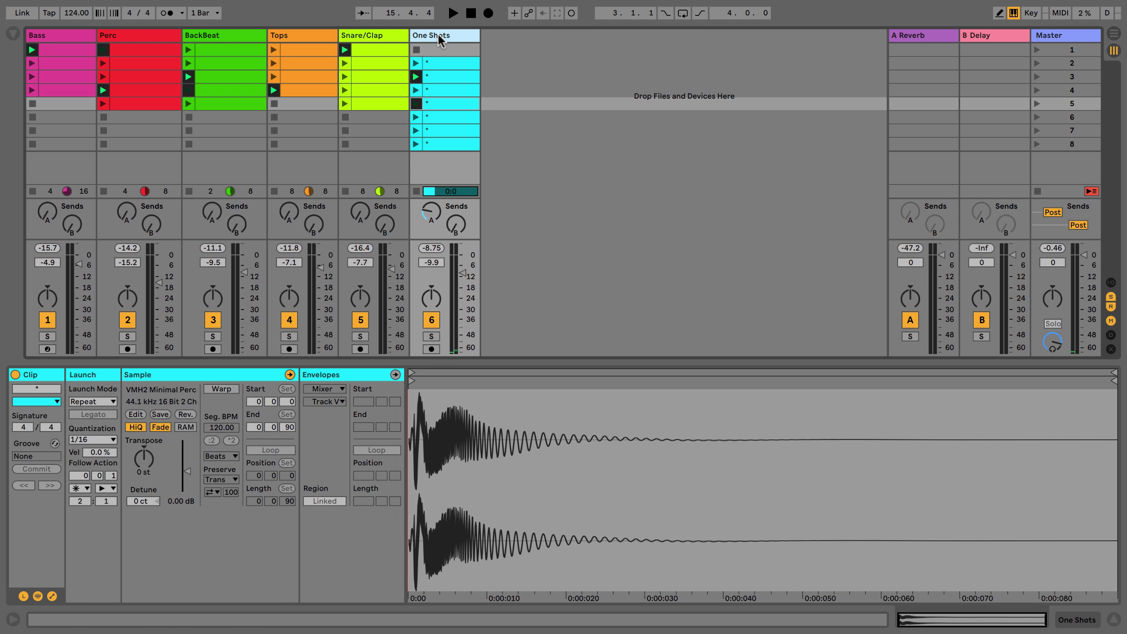
pyautogui.press('super+d')
pyautogui.click(497, 63)
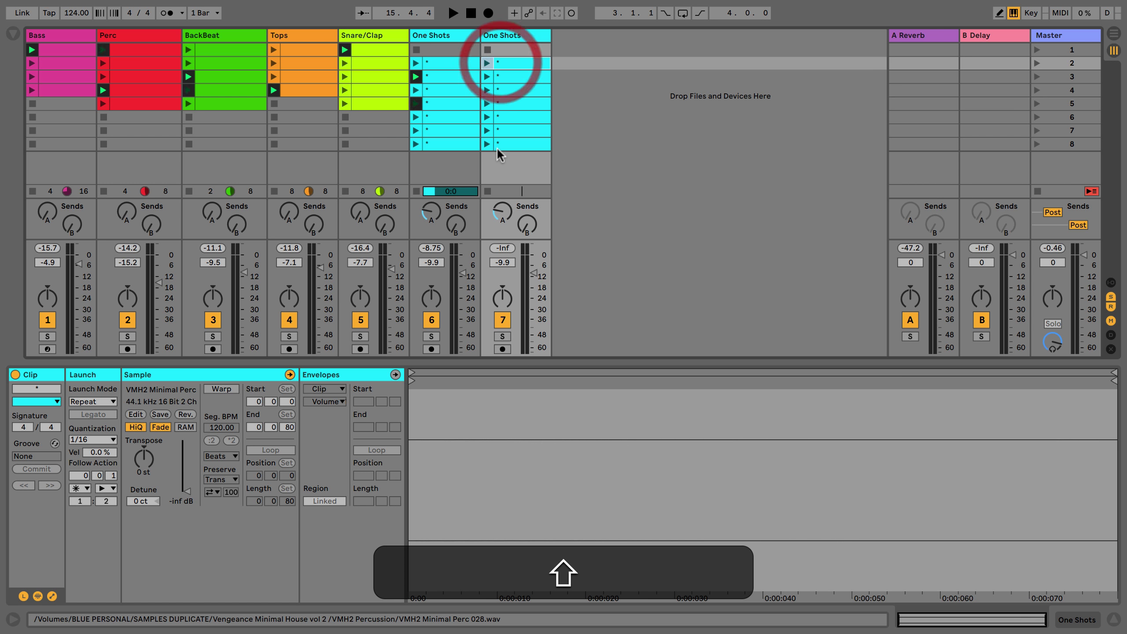
pyautogui.keyDown('shift'); pyautogui.click(498, 147); pyautogui.keyUp('shift')
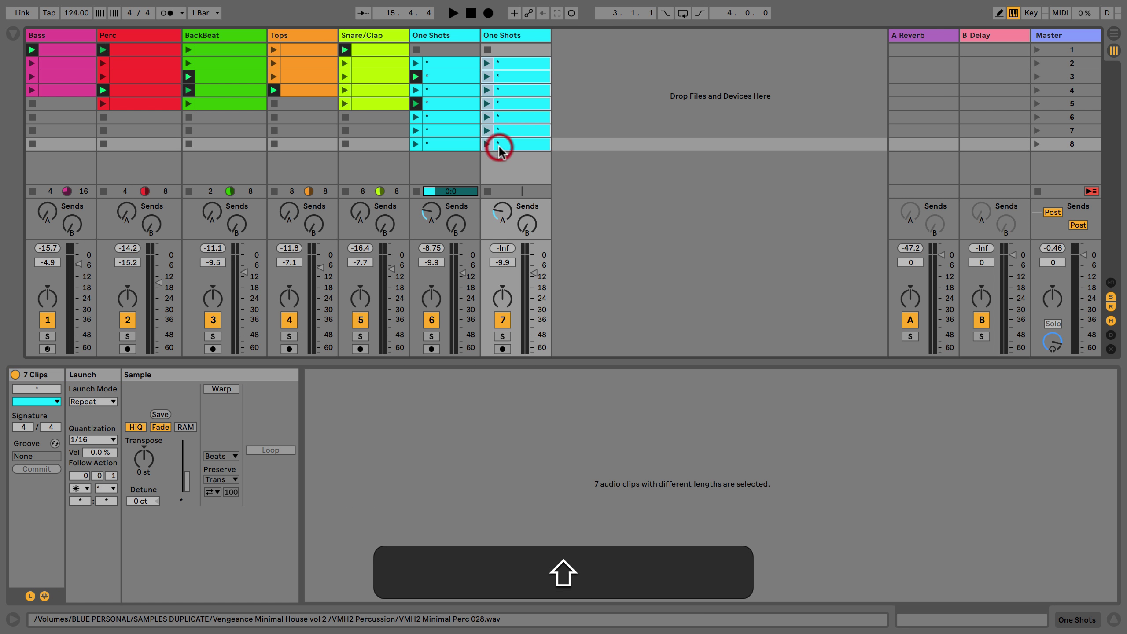
pyautogui.click(80, 501)
pyautogui.click(80, 501)
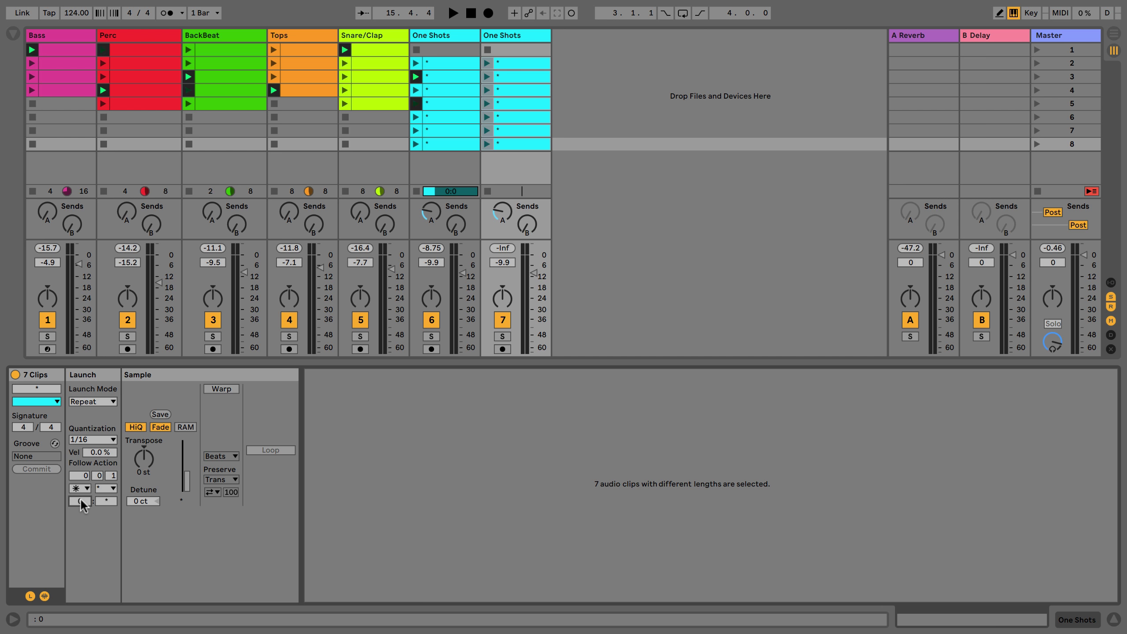
pyautogui.click(104, 488)
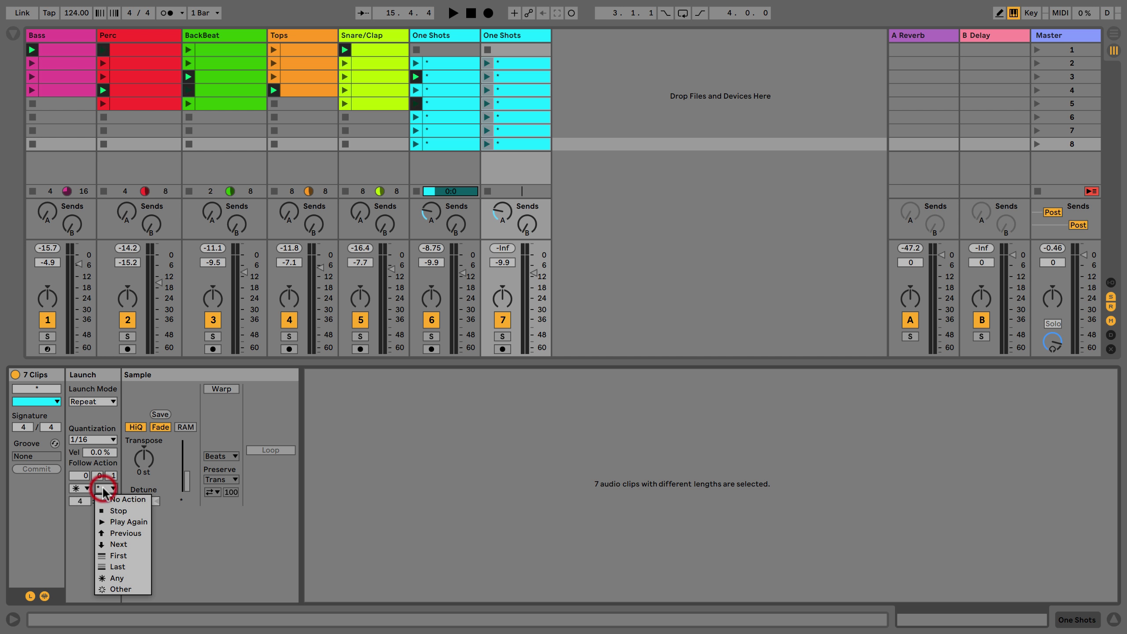
pyautogui.click(79, 501)
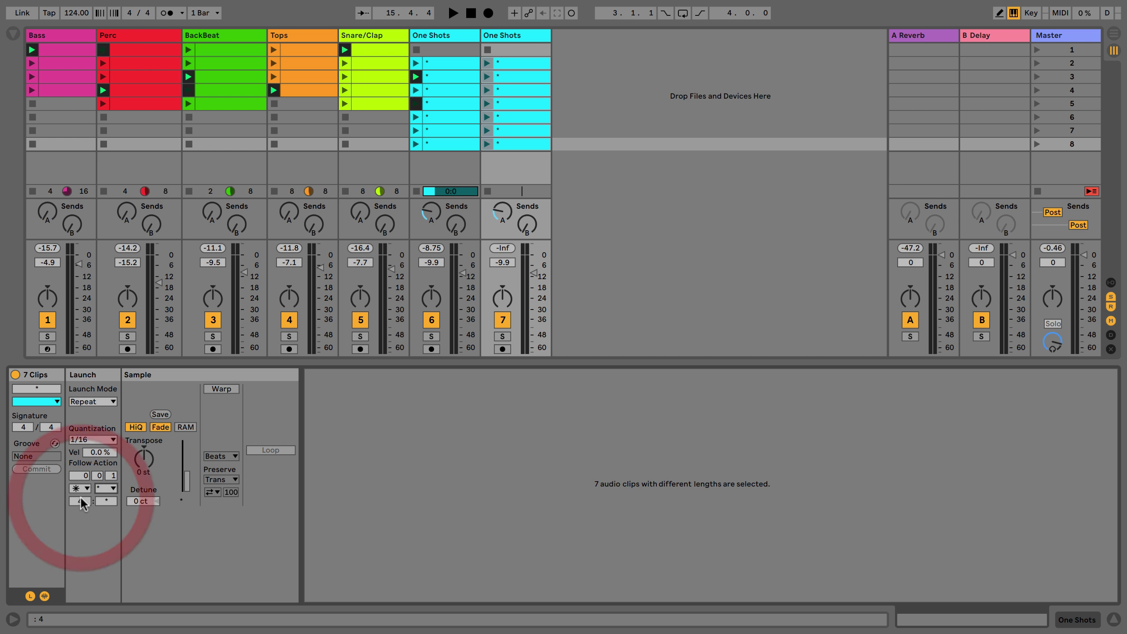
pyautogui.write('10')
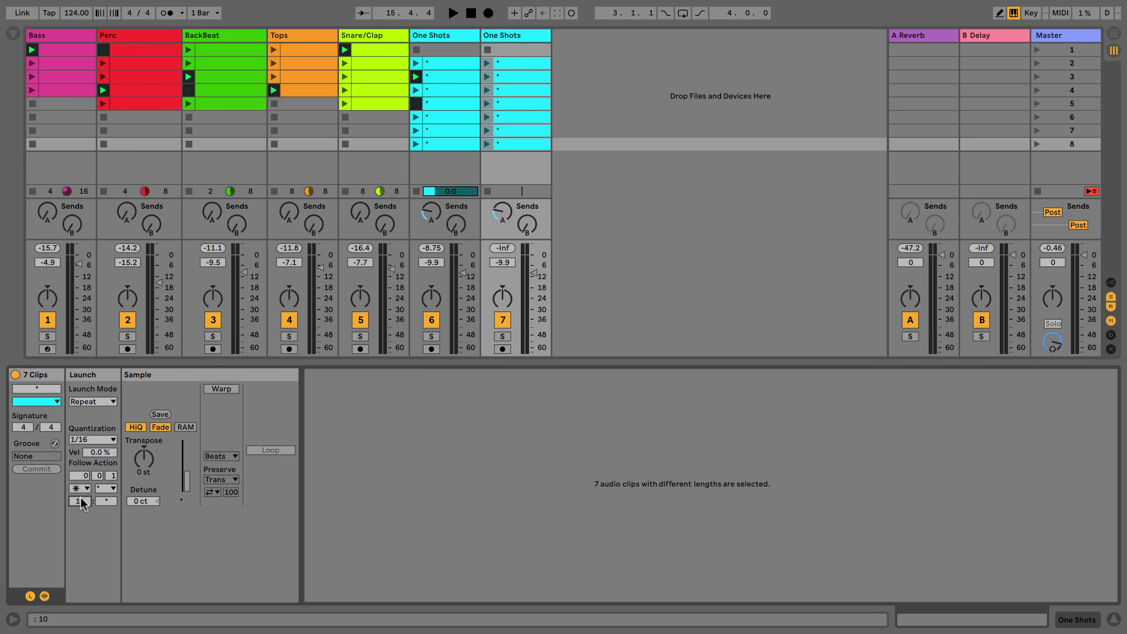
# Set the second Follow Action of the duplicated track's seven clips to Play Again with chance 1
pyautogui.click(102, 488)
pyautogui.click(112, 509)
pyautogui.click(105, 500)
pyautogui.write('7')
pyautogui.click(106, 500)
pyautogui.write('1')
# Pan the original One Shots track left and its duplicate right, and lower both tracks' volume to -13.6 dB
pyautogui.moveTo(438, 302); pyautogui.dragTo(496, 272)
pyautogui.click(464, 38)
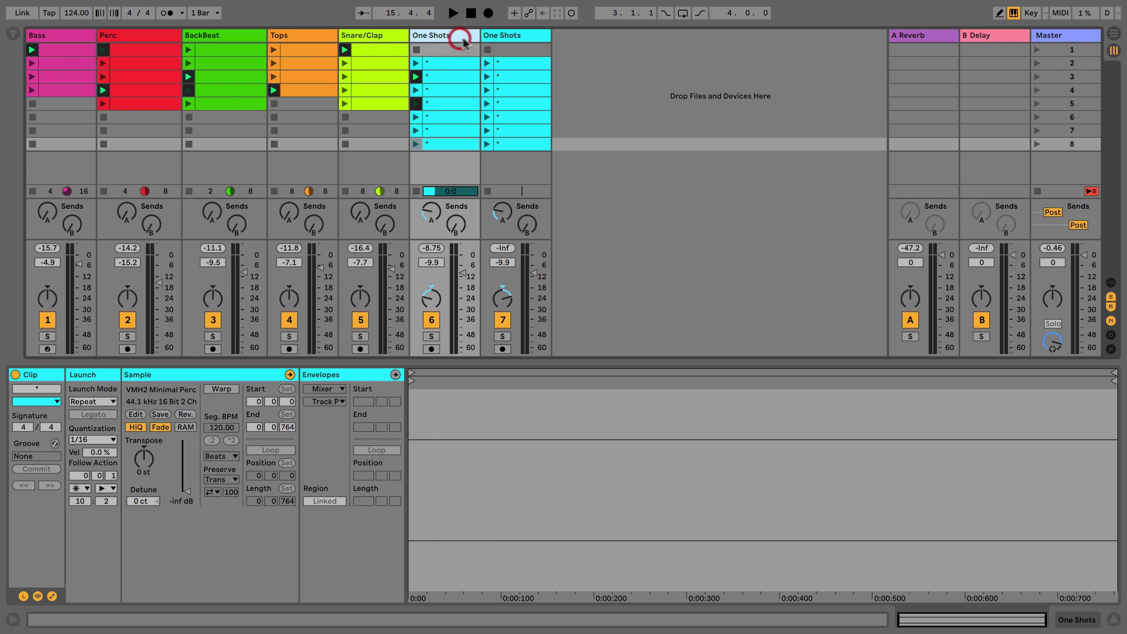
pyautogui.keyDown('shift'); pyautogui.click(504, 40); pyautogui.keyUp('shift')
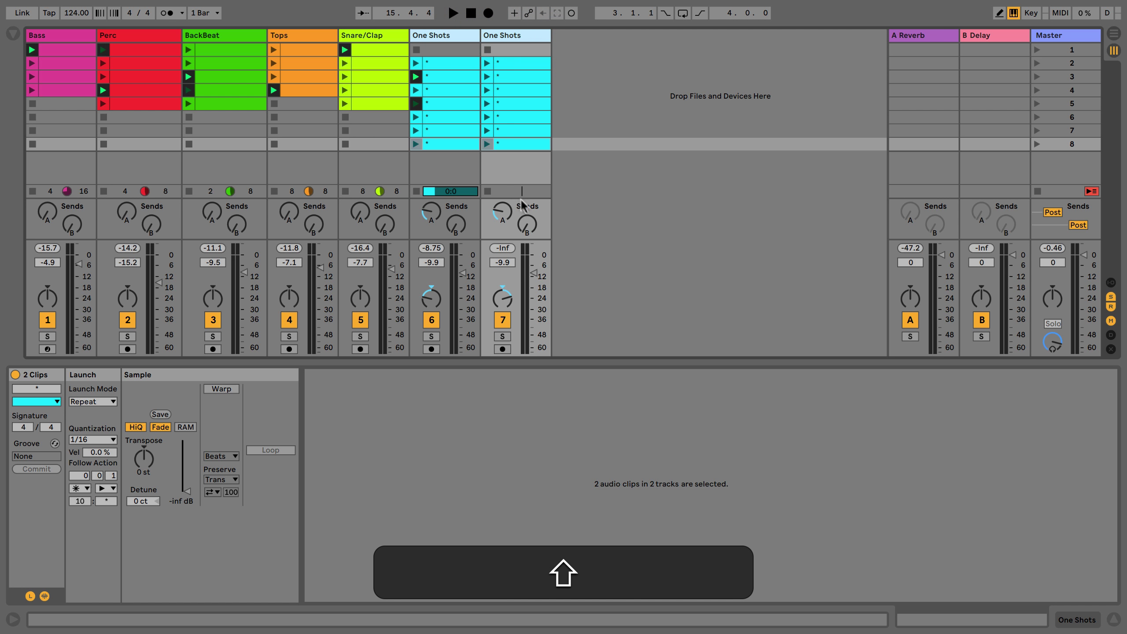
pyautogui.click(533, 278)
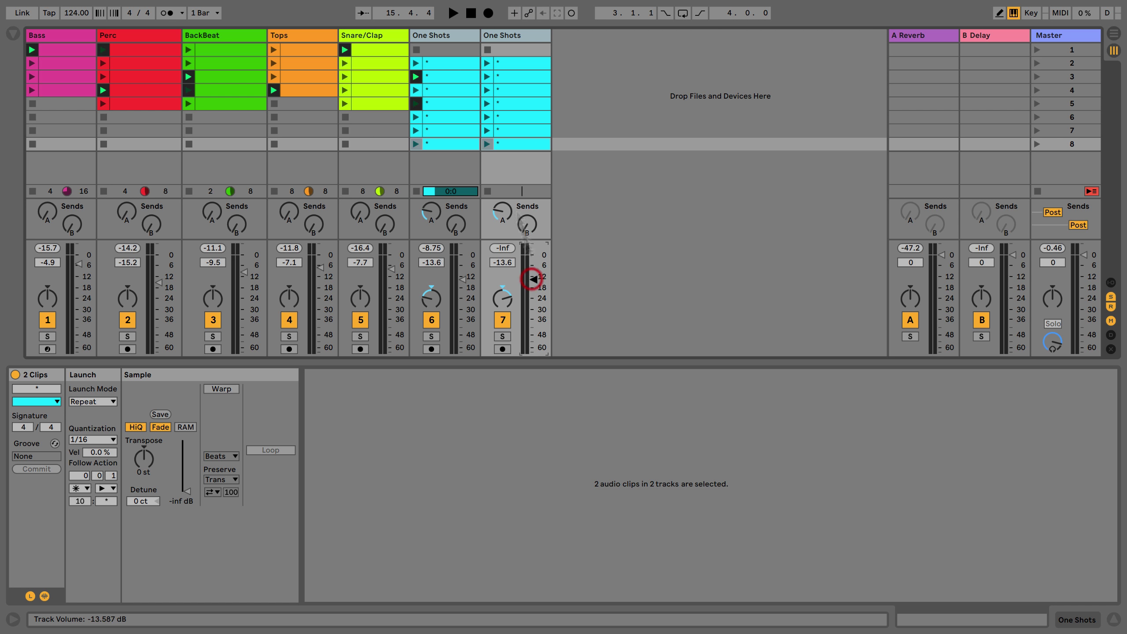
# Launch the first clip of the duplicated One Shots track and adjust that track's delay during playback
pyautogui.click(487, 63)
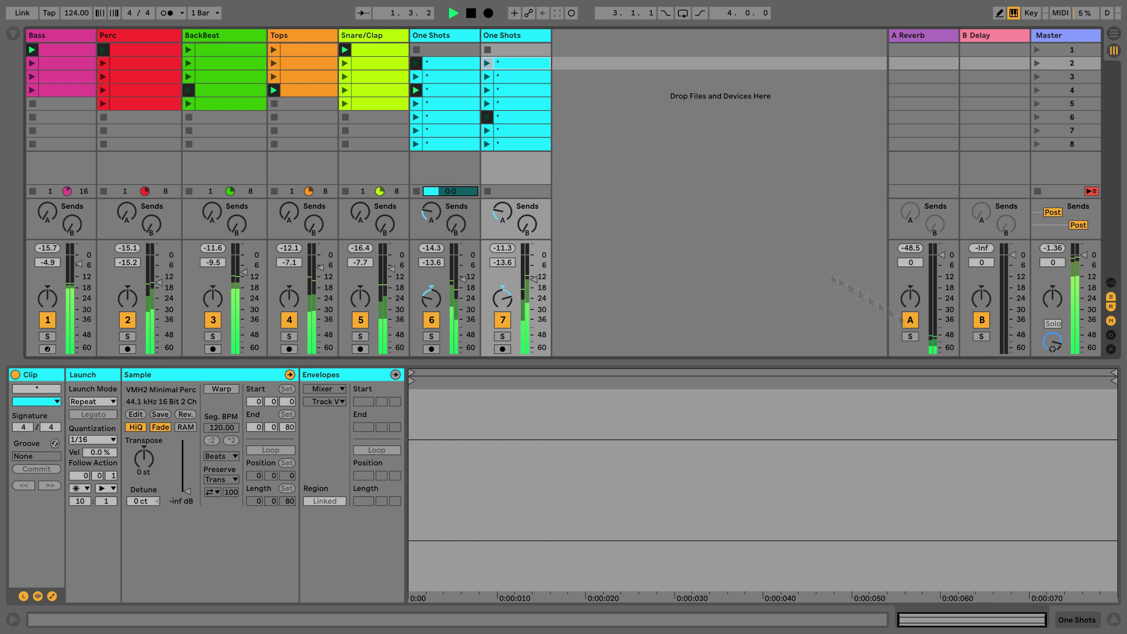
pyautogui.click(1111, 334)
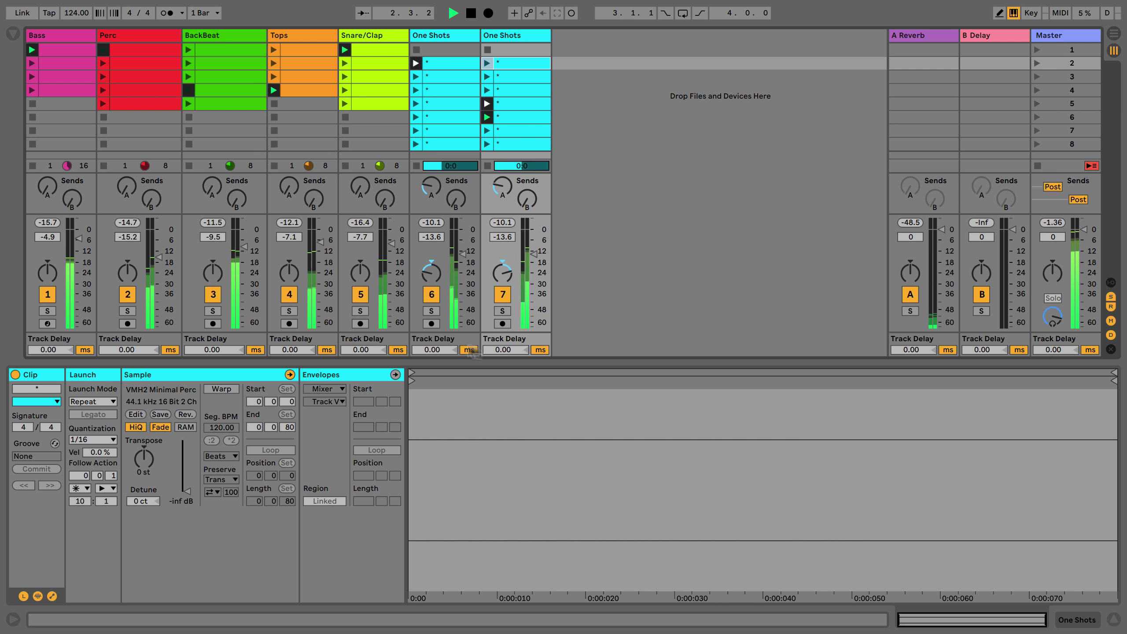
pyautogui.moveTo(505, 350); pyautogui.dragTo(508, 353)
pyautogui.click(1111, 334)
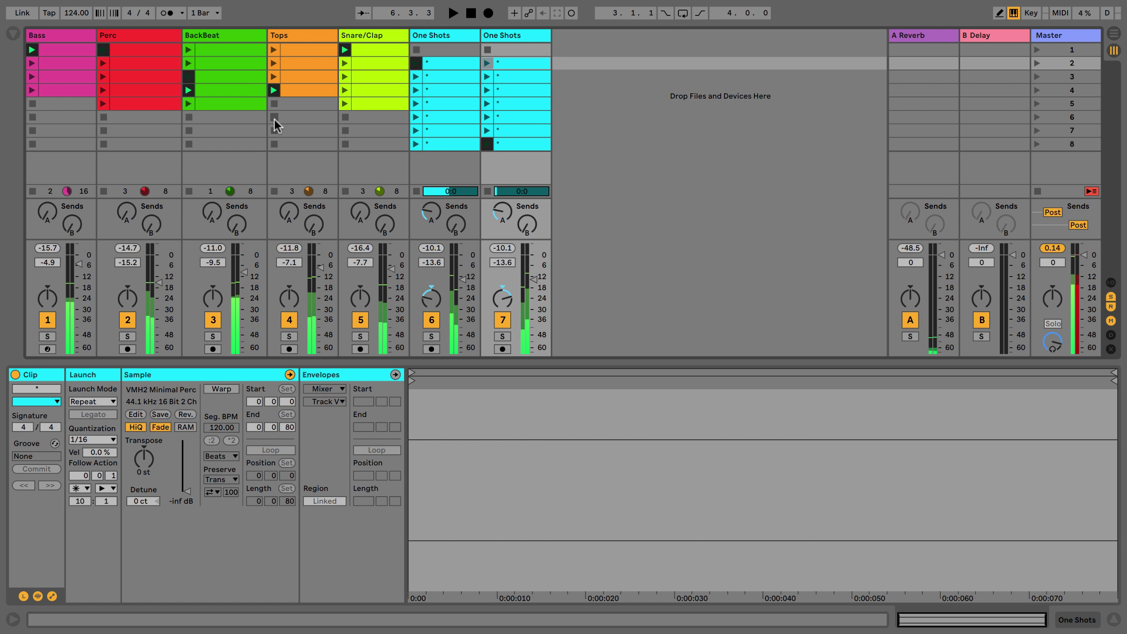
# Set the Follow Action of all Tops and Snare/Clap clips to Other with a time of 4 bars
pyautogui.click(364, 105)
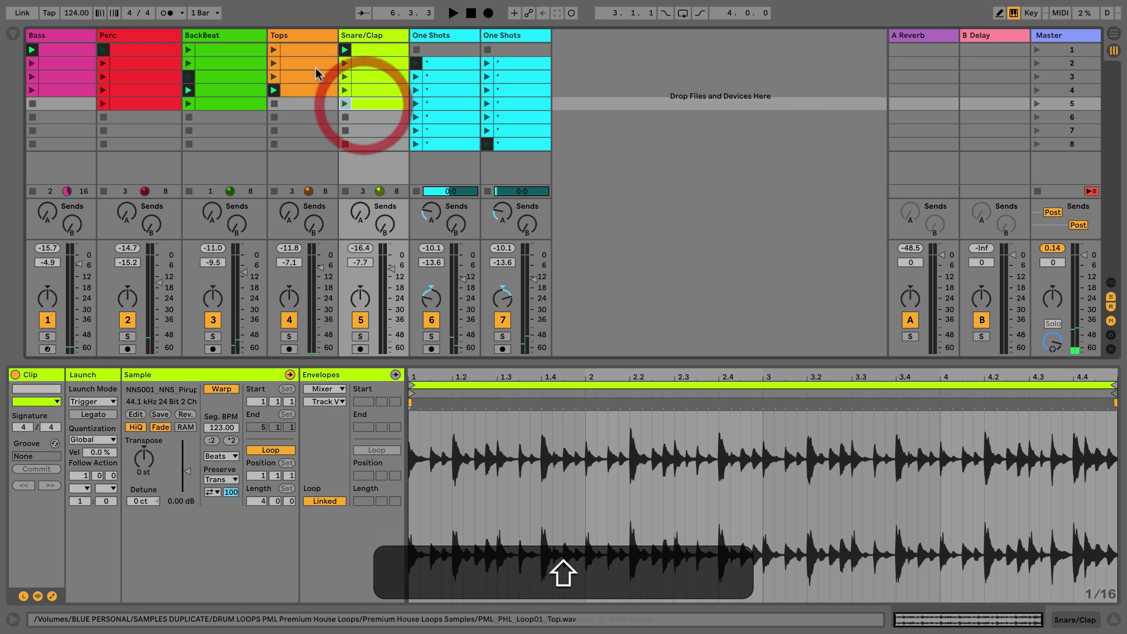
pyautogui.keyDown('shift'); pyautogui.click(301, 50); pyautogui.keyUp('shift')
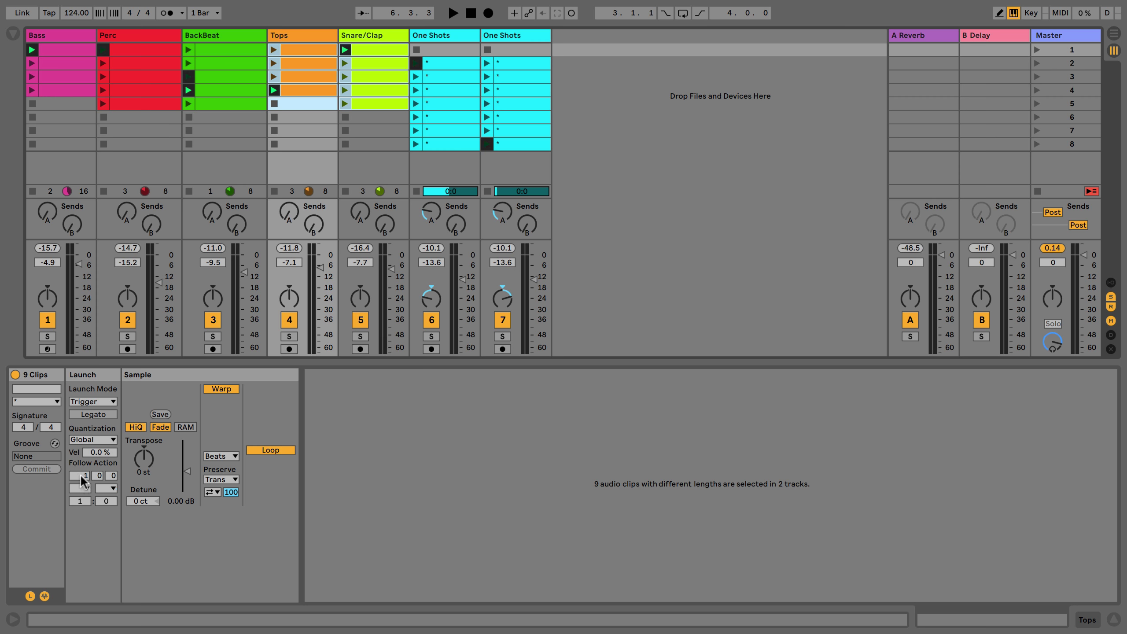
pyautogui.moveTo(83, 476); pyautogui.dragTo(83, 471)
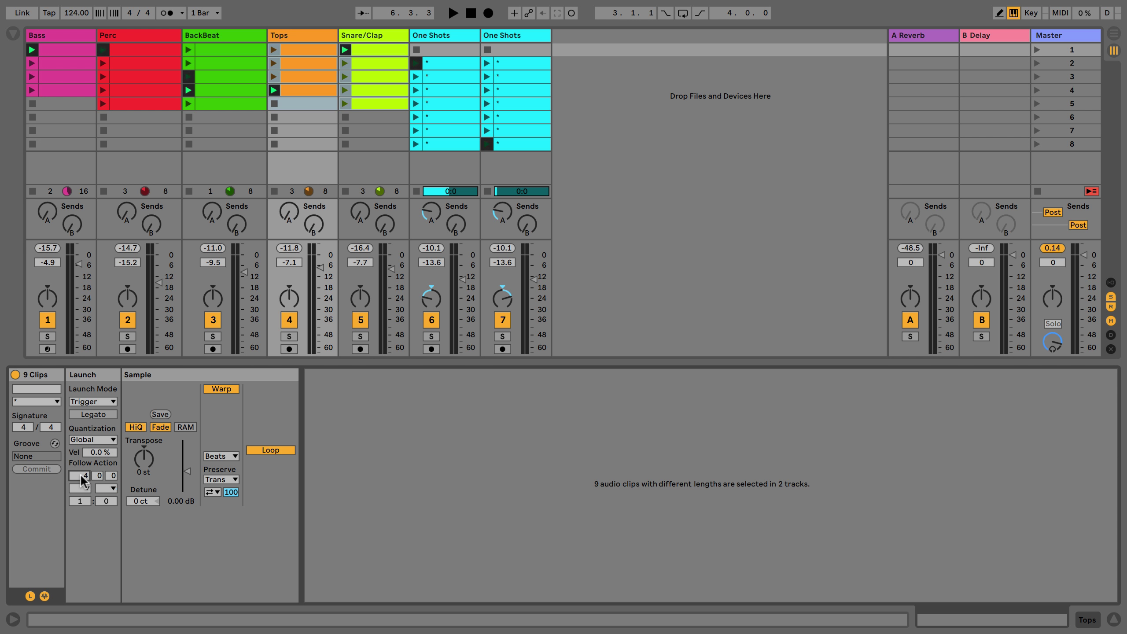
pyautogui.click(81, 489)
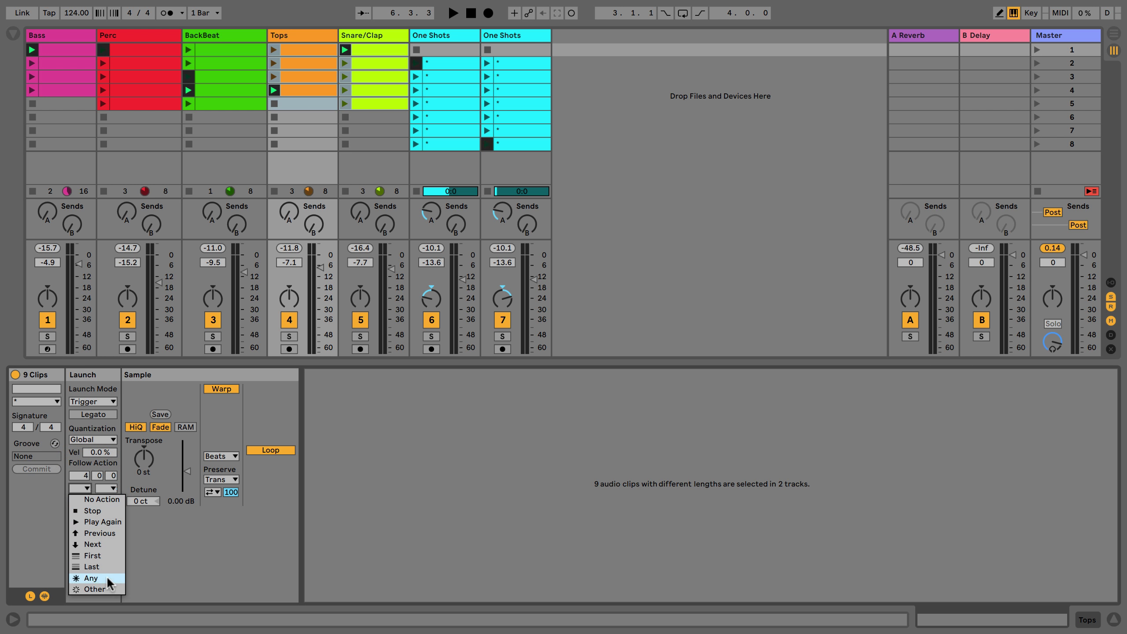
pyautogui.click(97, 590)
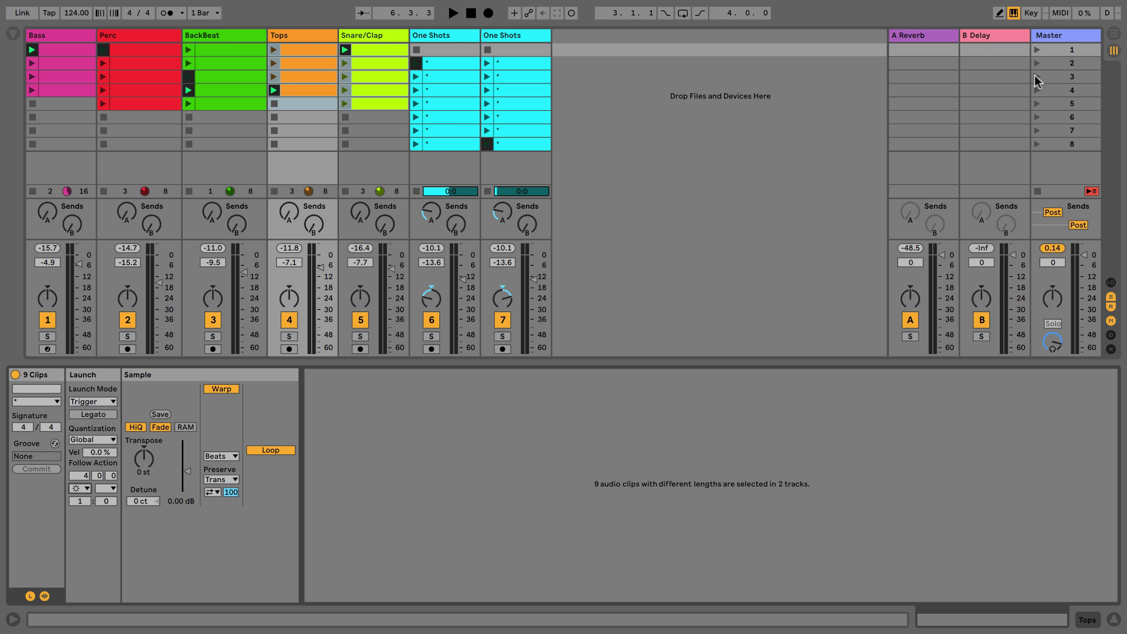
# Launch scene 3, listen to all tracks playing, and launch the first Bass clip
pyautogui.click(1037, 77)
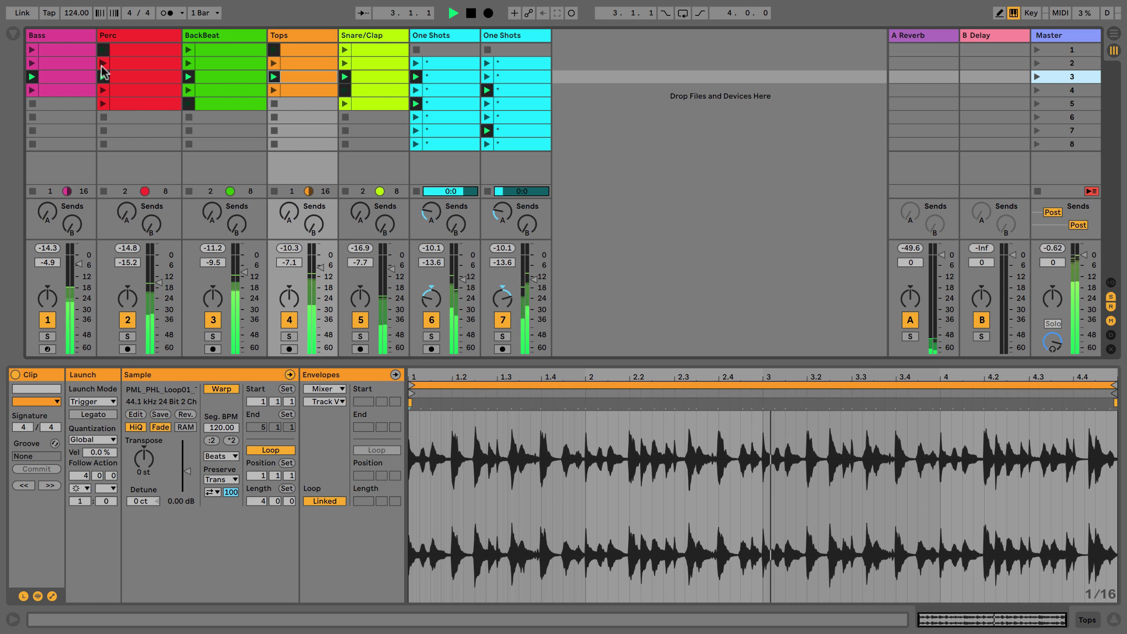
pyautogui.click(32, 50)
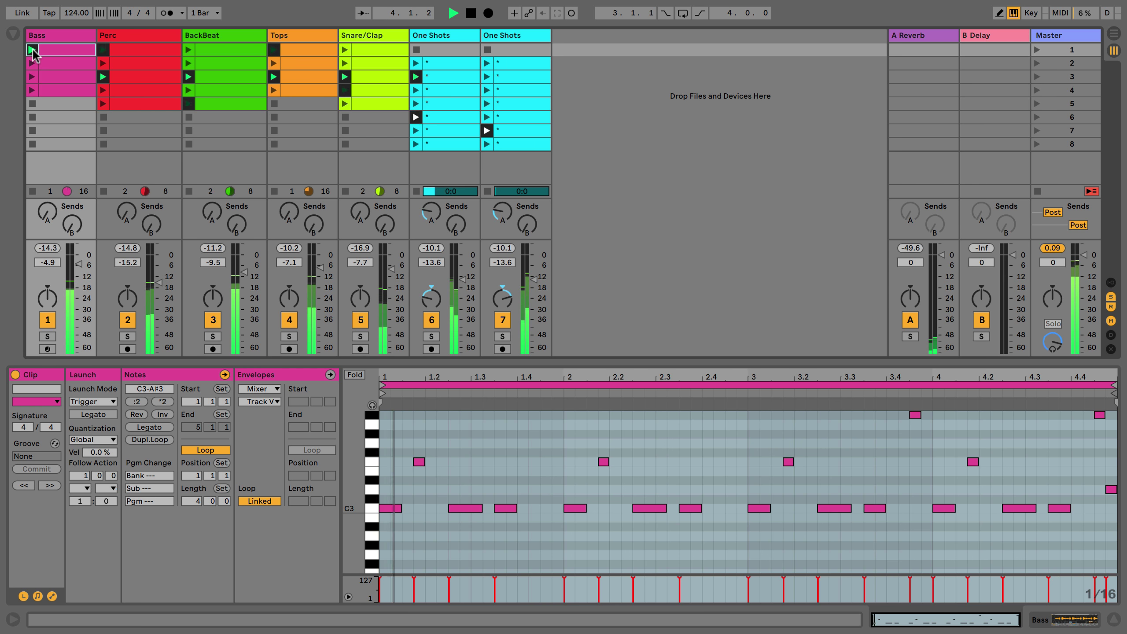